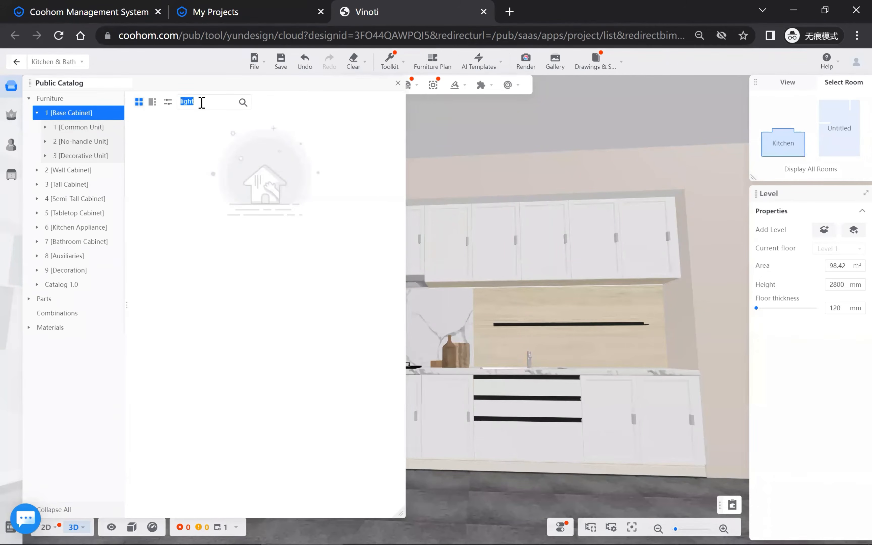
# Search the Parts category of the public catalog for "light" and browse the matching parts.
pyautogui.press('BackSpace')
pyautogui.click(29, 98)
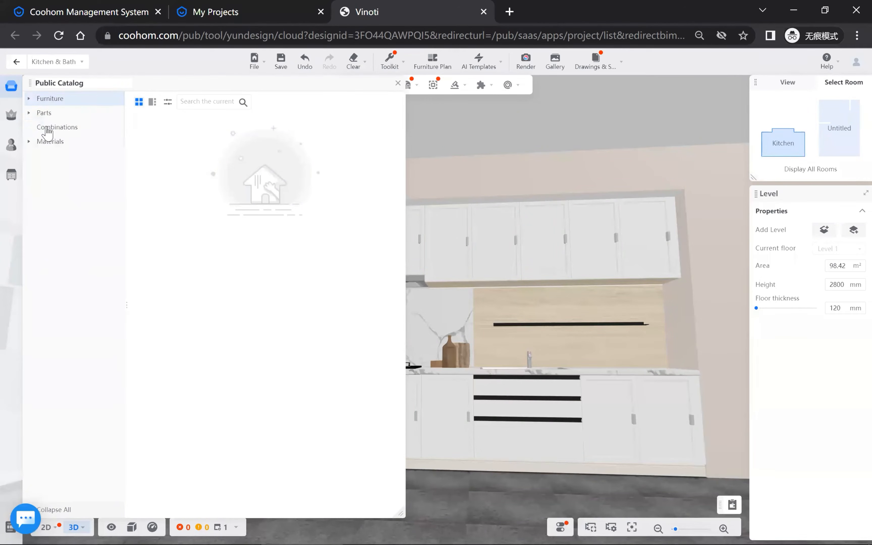
pyautogui.click(45, 113)
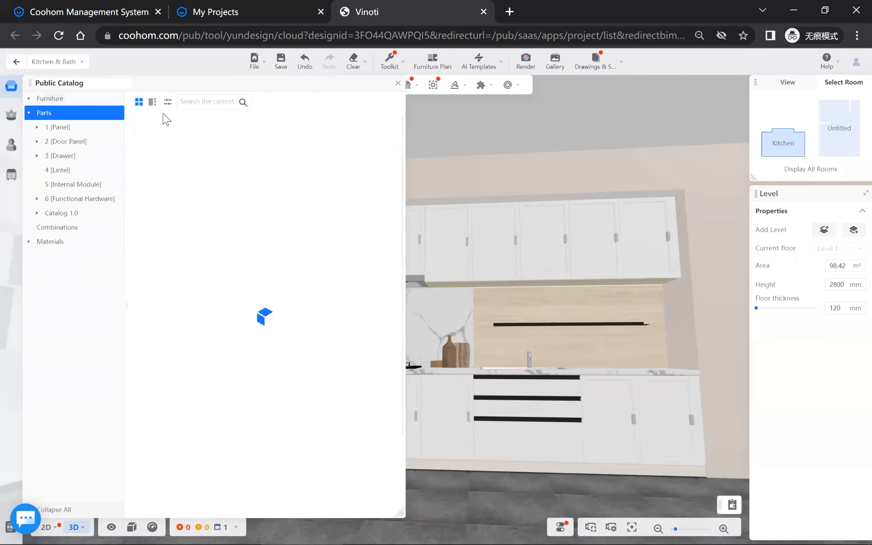
pyautogui.click(211, 101)
pyautogui.write('light')
pyautogui.press('Return')
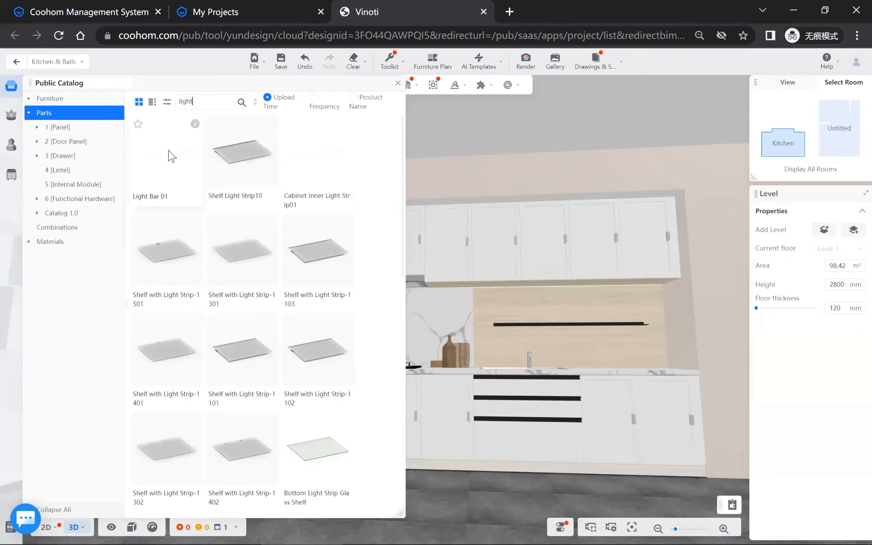
pyautogui.scroll(-10, 255, 220)
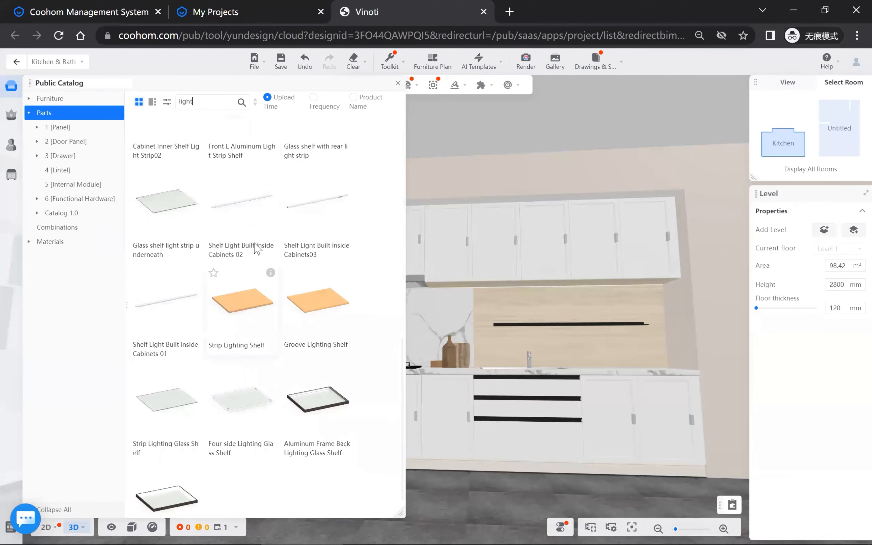
pyautogui.scroll(10, 262, 282)
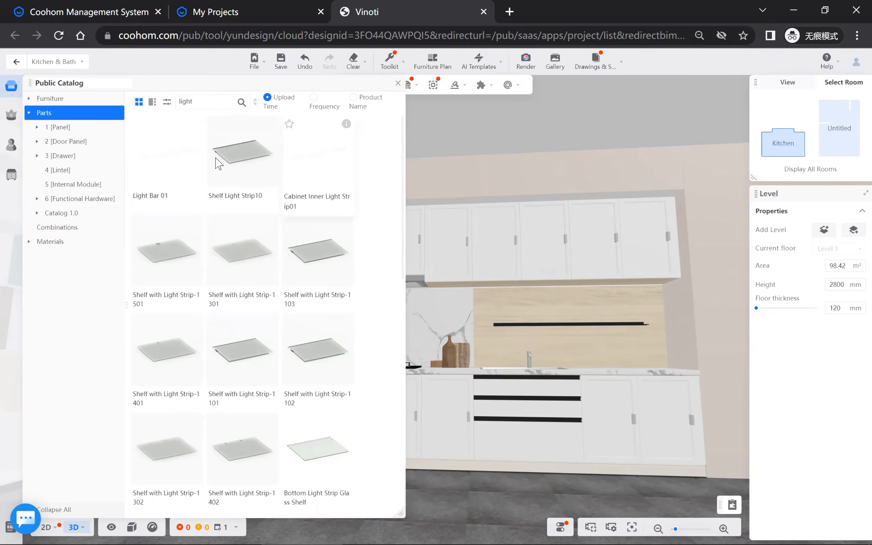
# Place the Light Bar 01 part on the shelf inside the leftmost wall cabinet and close the public catalog.
pyautogui.click(170, 152)
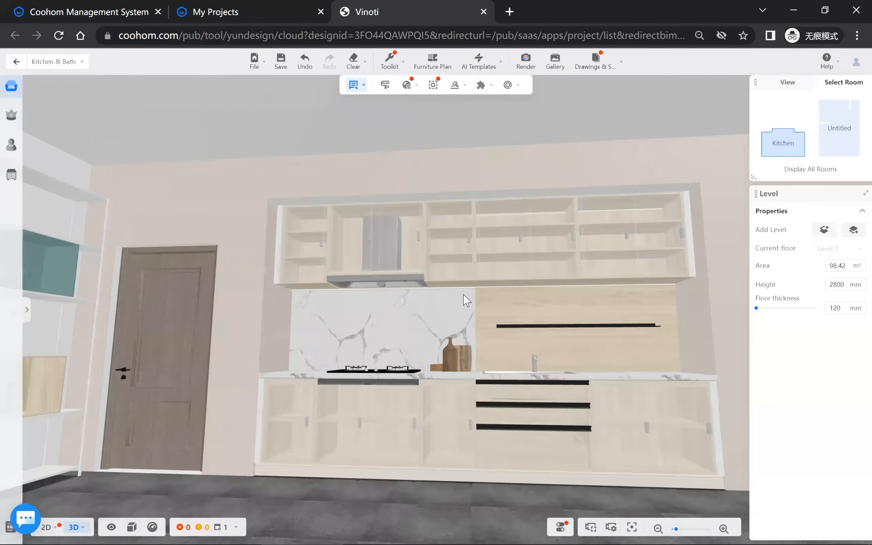
pyautogui.scroll(2, 493, 277)
pyautogui.scroll(2, 466, 236)
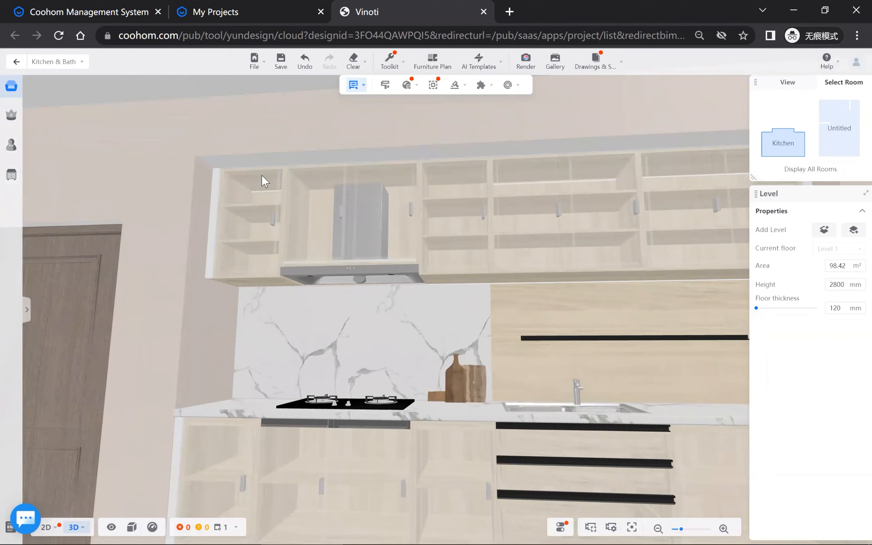
pyautogui.click(260, 206)
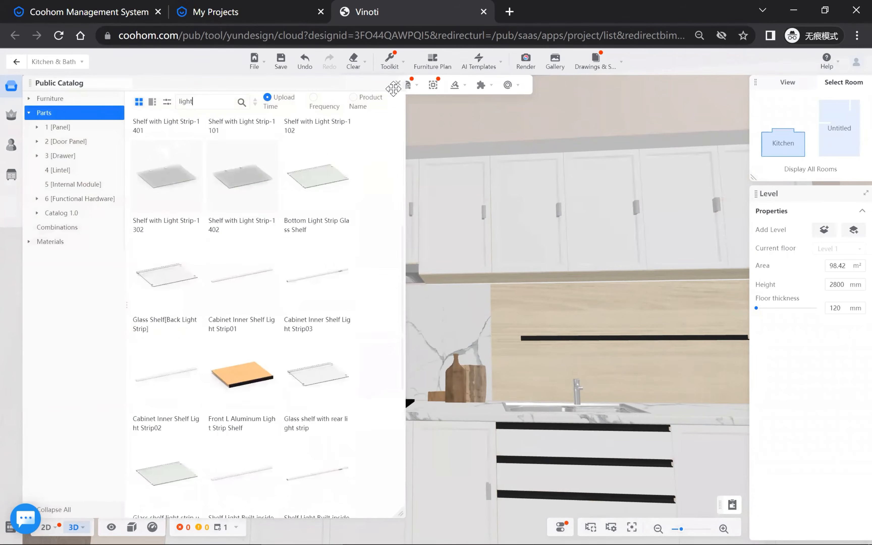
pyautogui.click(398, 86)
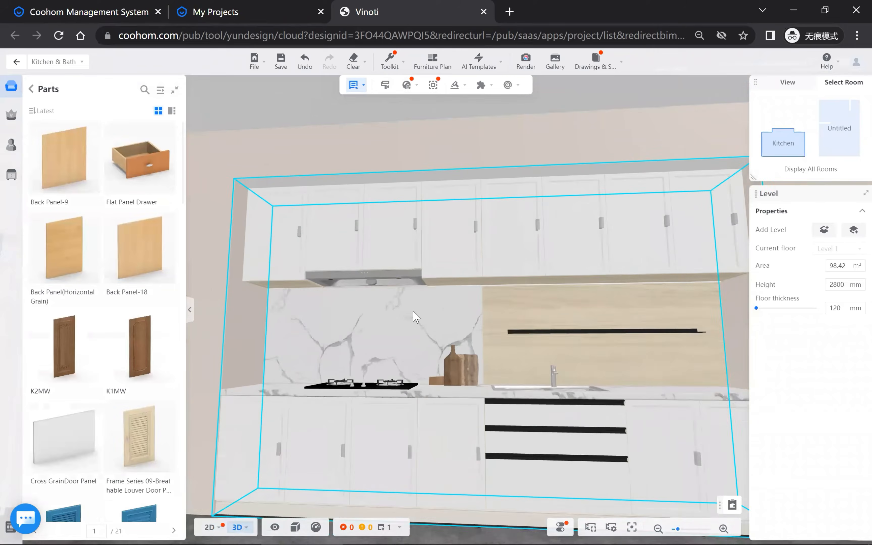
# Set the selection mode to Select Part, select the bottom flat panel of the rightmost wall cabinet and dismiss the tip.
pyautogui.click(356, 85)
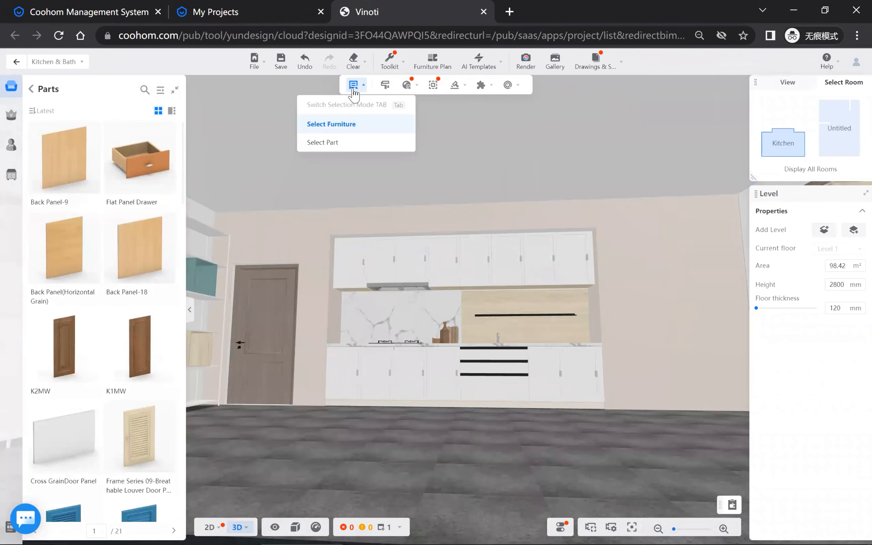
pyautogui.click(328, 144)
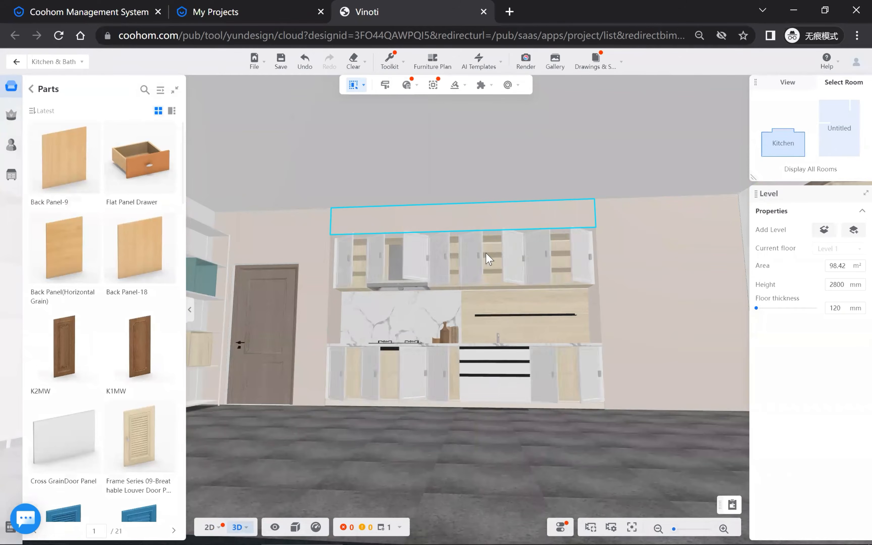
pyautogui.moveTo(632, 360); pyautogui.dragTo(661, 253)
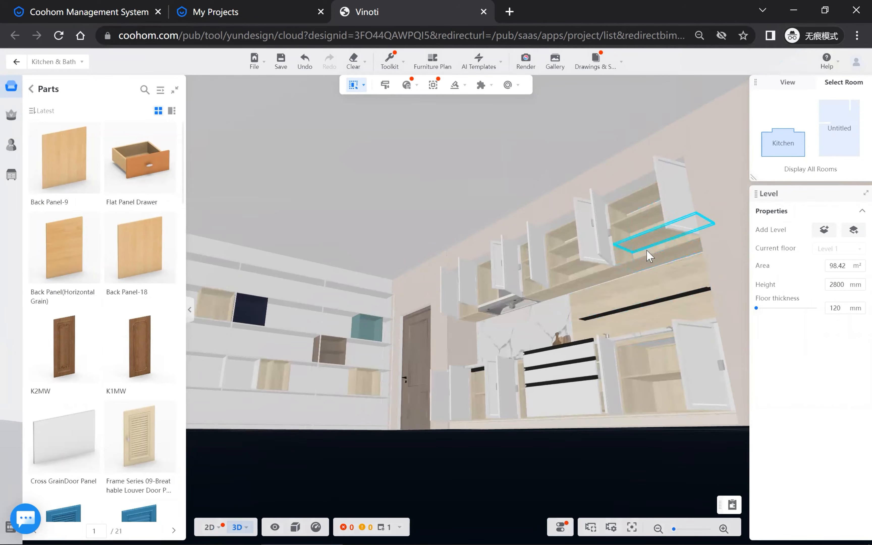
pyautogui.click(653, 265)
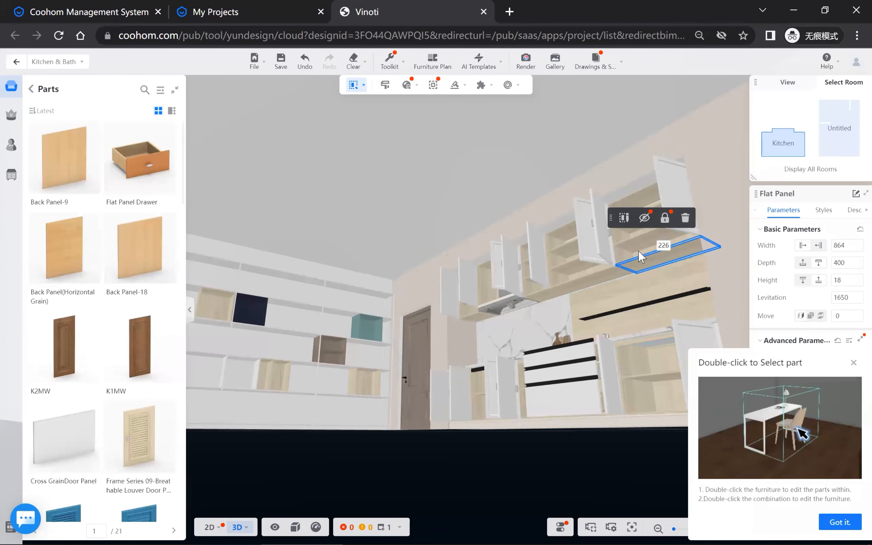
pyautogui.click(854, 363)
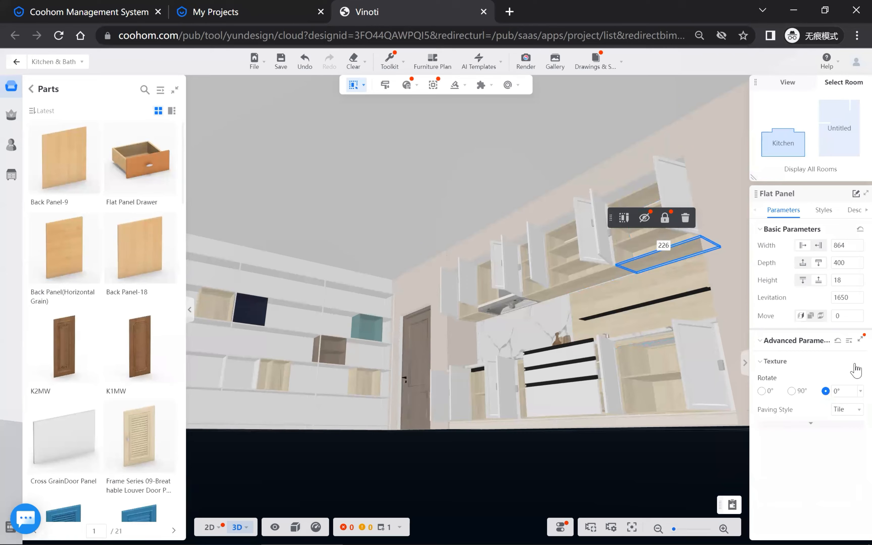
# Open the selected flat panel's PanelStyle options and search the public catalog there for "light".
pyautogui.click(823, 212)
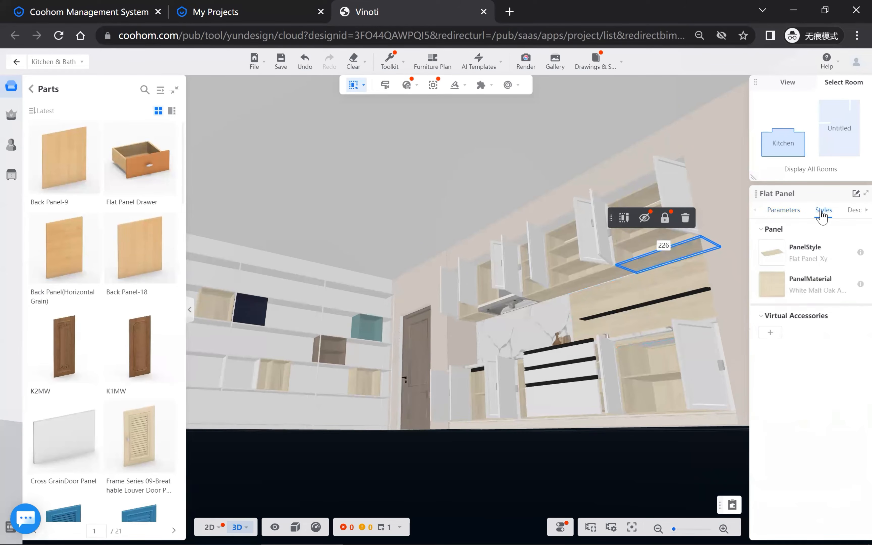
pyautogui.click(769, 256)
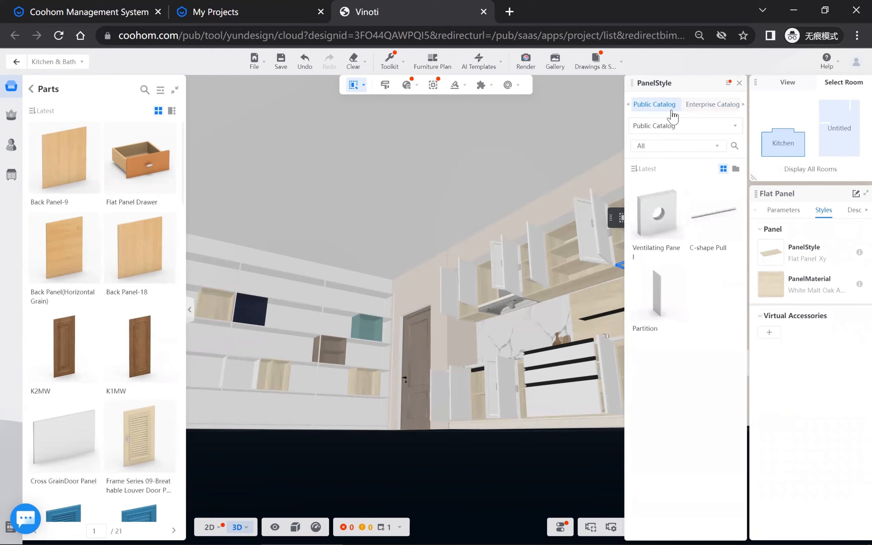
pyautogui.click(705, 145)
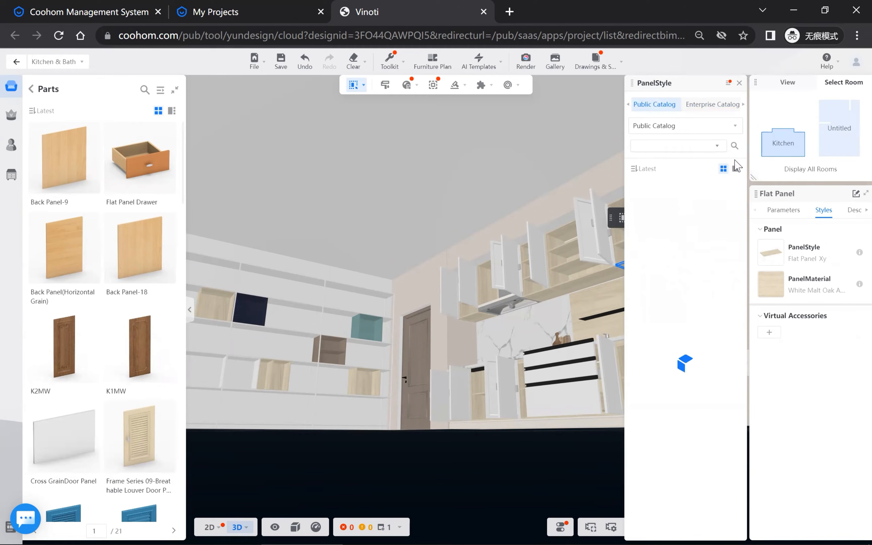
pyautogui.click(694, 149)
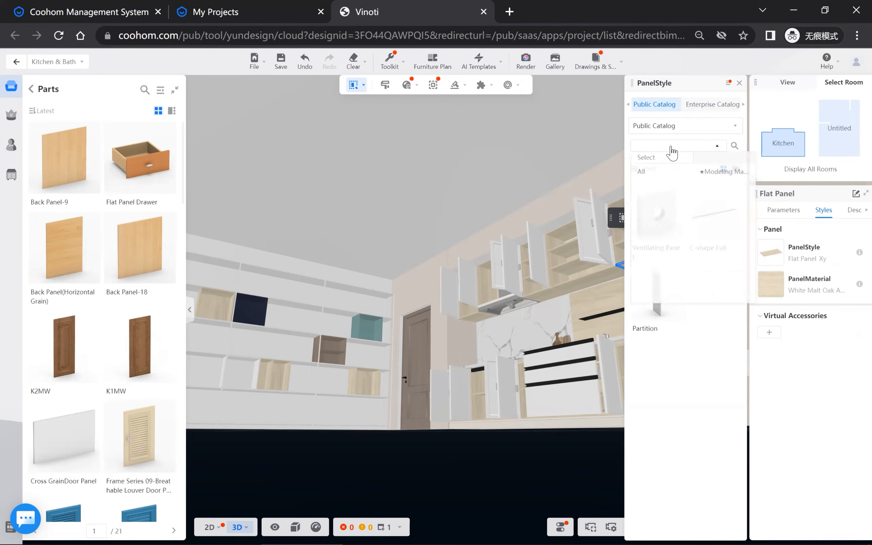
pyautogui.click(701, 145)
pyautogui.click(734, 145)
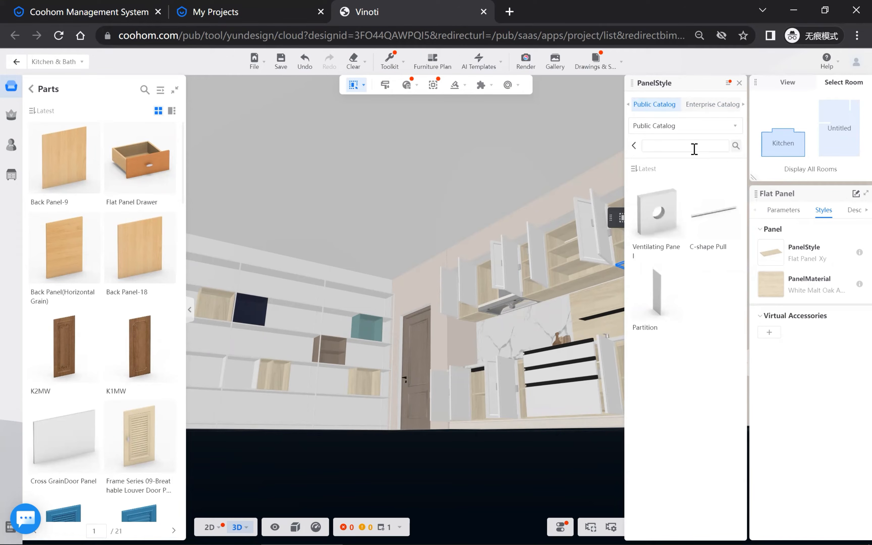
pyautogui.click(685, 148)
pyautogui.write('light')
pyautogui.press('Return')
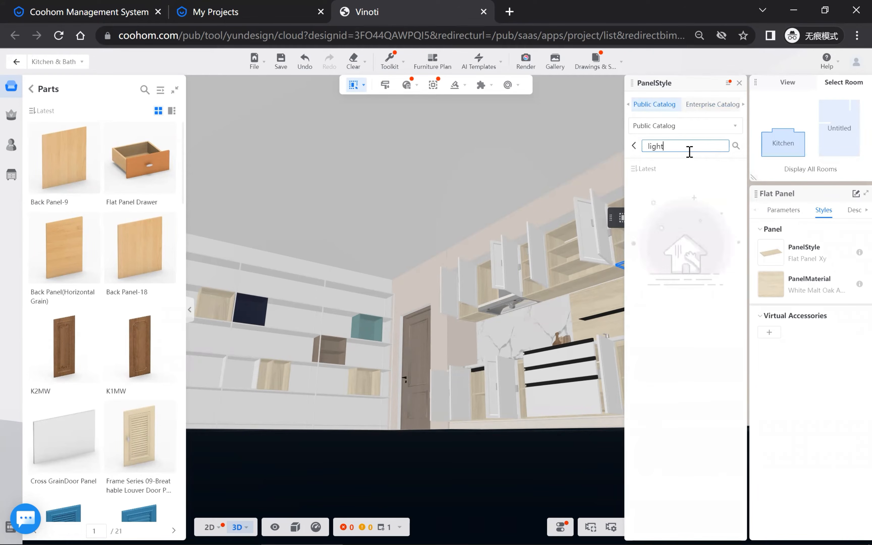
pyautogui.click(699, 127)
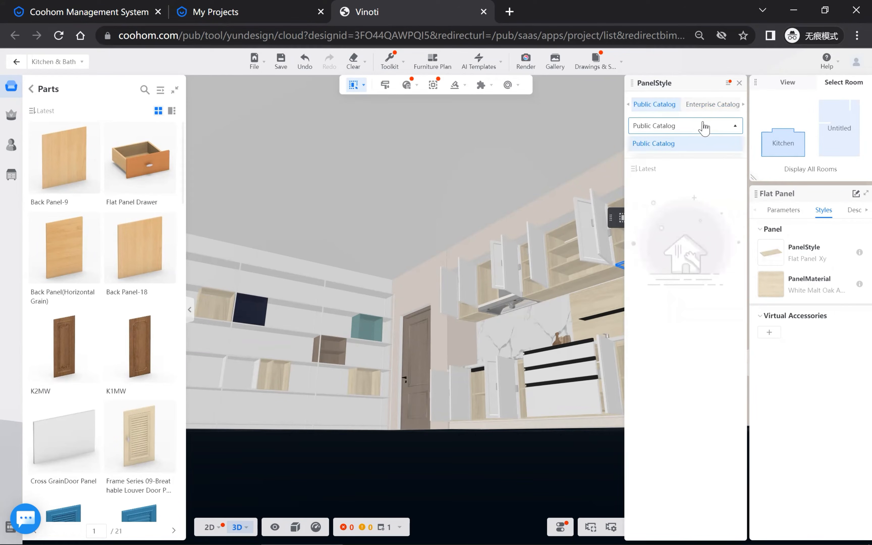
pyautogui.click(704, 127)
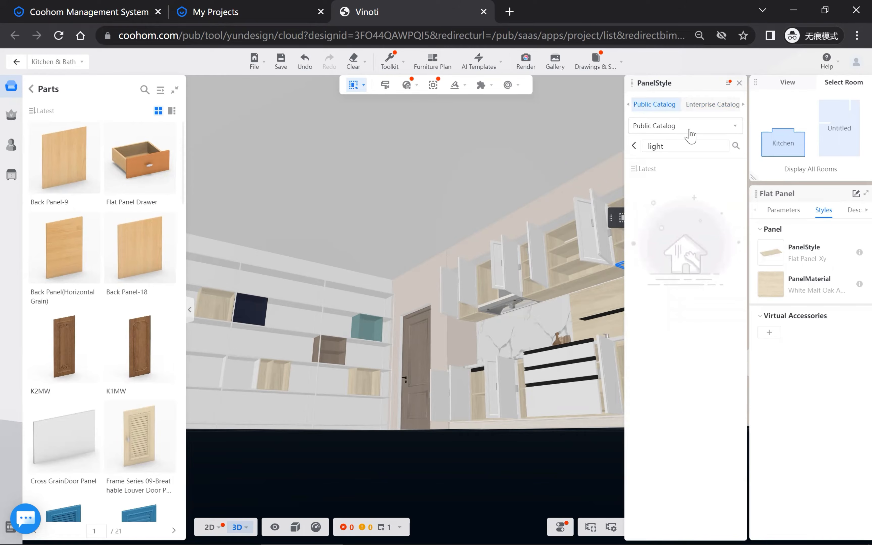
# Clear the style search, look through the Modeling Materials folder, and remove the folder filter.
pyautogui.click(660, 147)
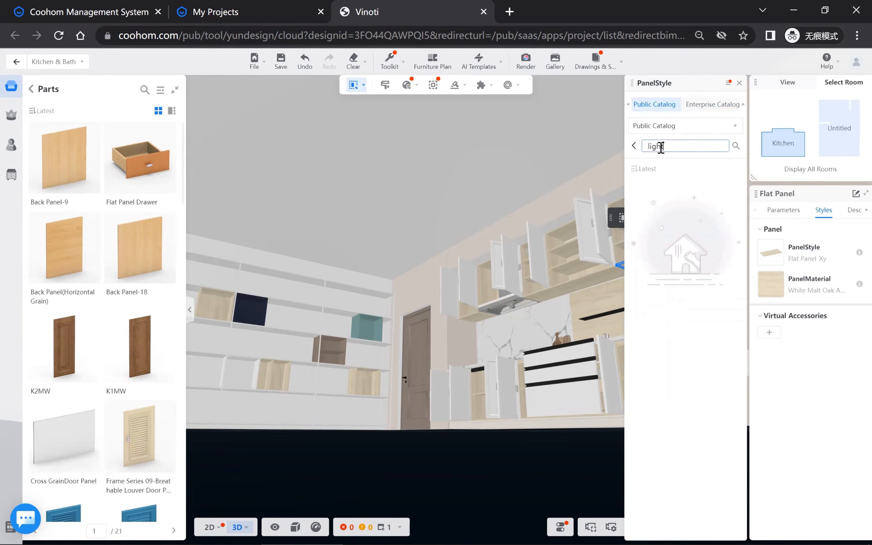
pyautogui.click(634, 146)
pyautogui.click(735, 169)
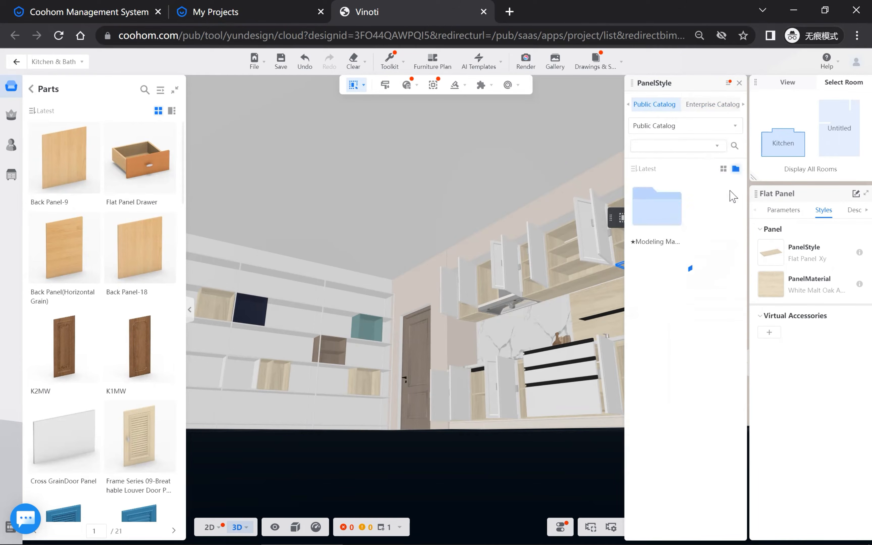
pyautogui.click(666, 216)
pyautogui.click(659, 213)
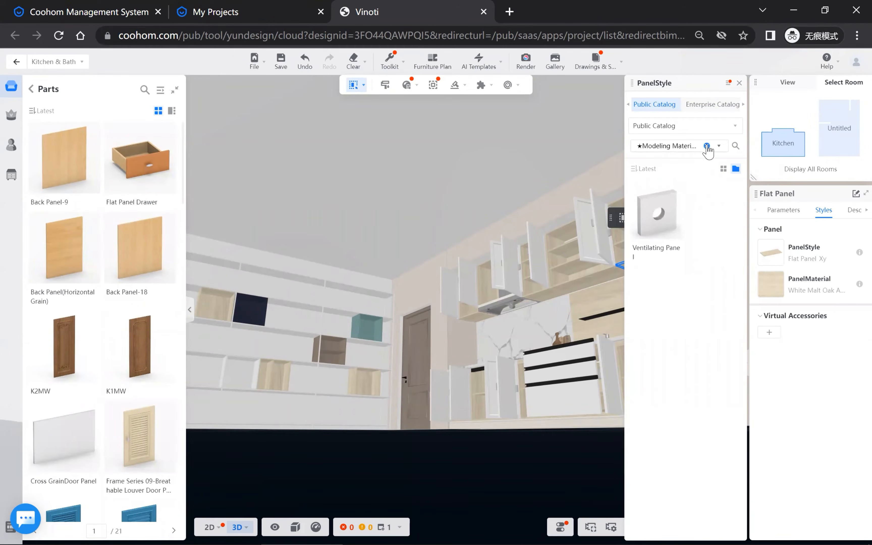
pyautogui.click(706, 146)
pyautogui.click(699, 127)
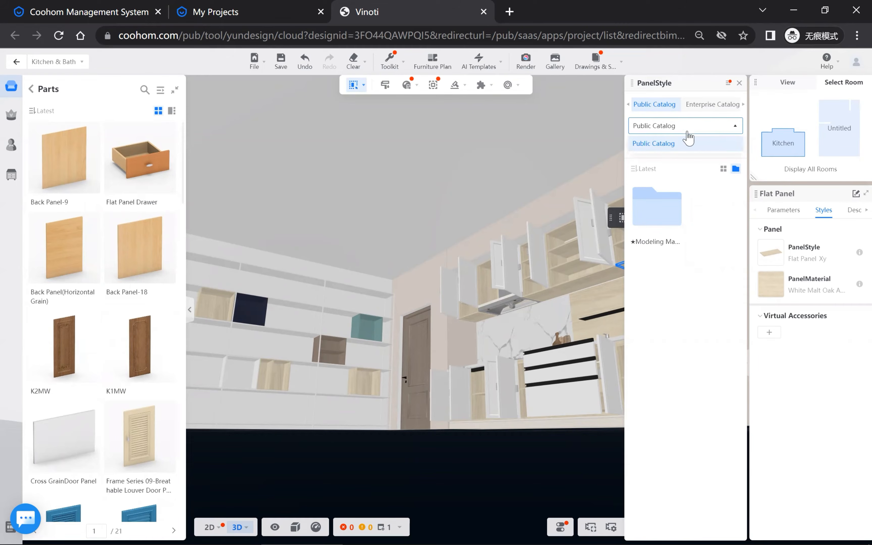
pyautogui.click(634, 107)
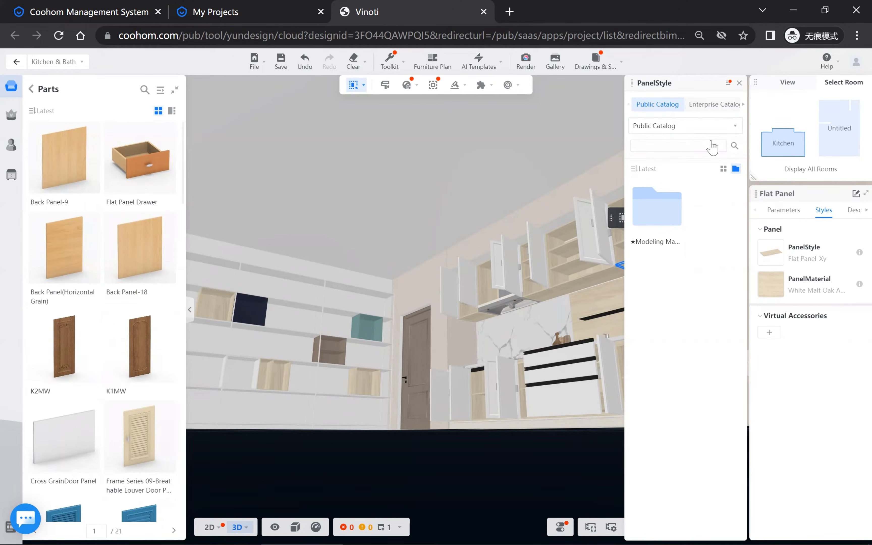
# Search the panel styles for "shelf", clear the search and show all styles as a grid.
pyautogui.click(734, 145)
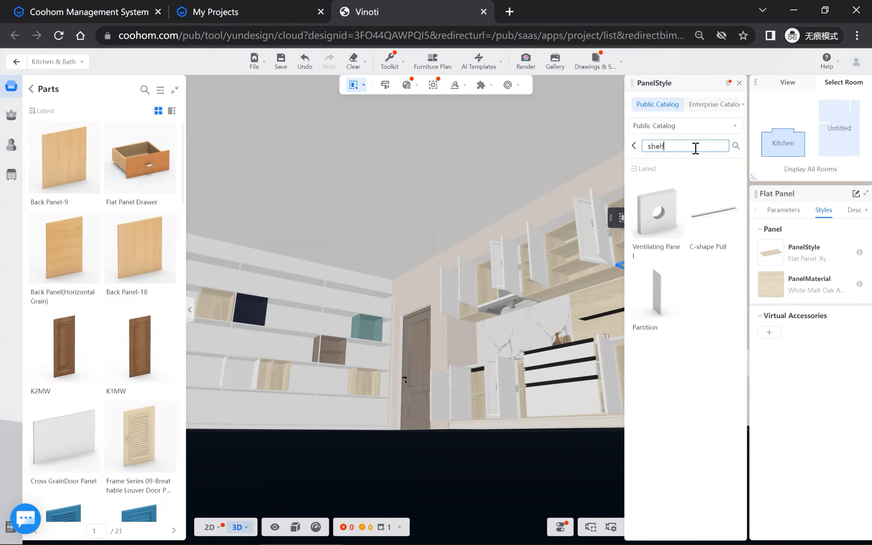
pyautogui.press('Return')
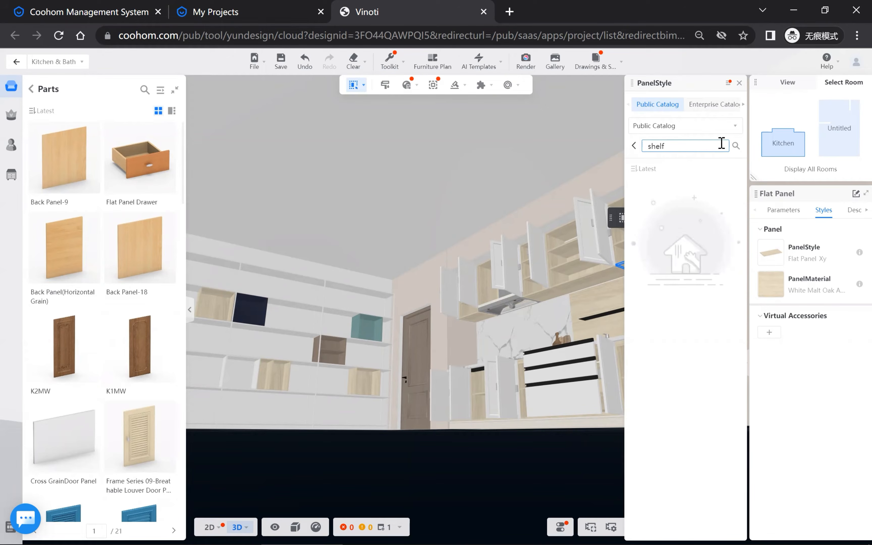
pyautogui.click(634, 146)
pyautogui.click(724, 169)
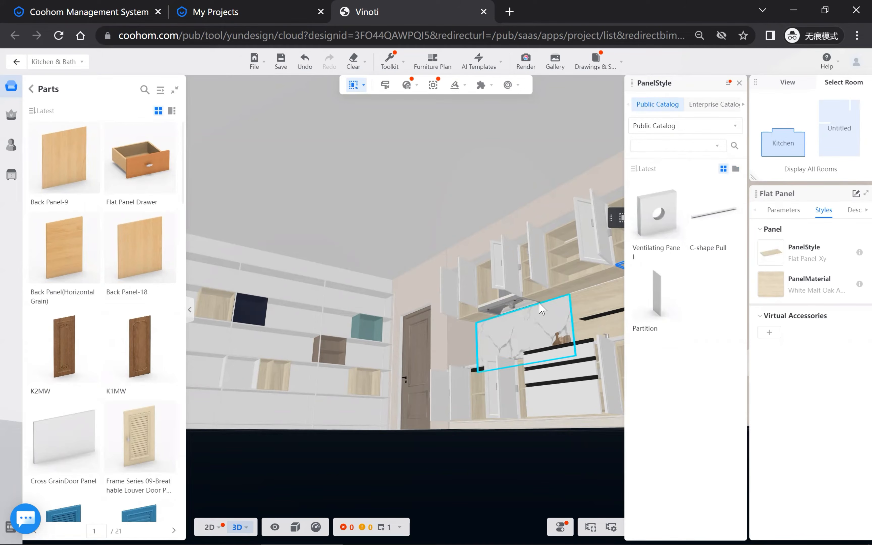
# Select the shelf in the middle wall cabinet and review the panel styles available for it.
pyautogui.click(565, 275)
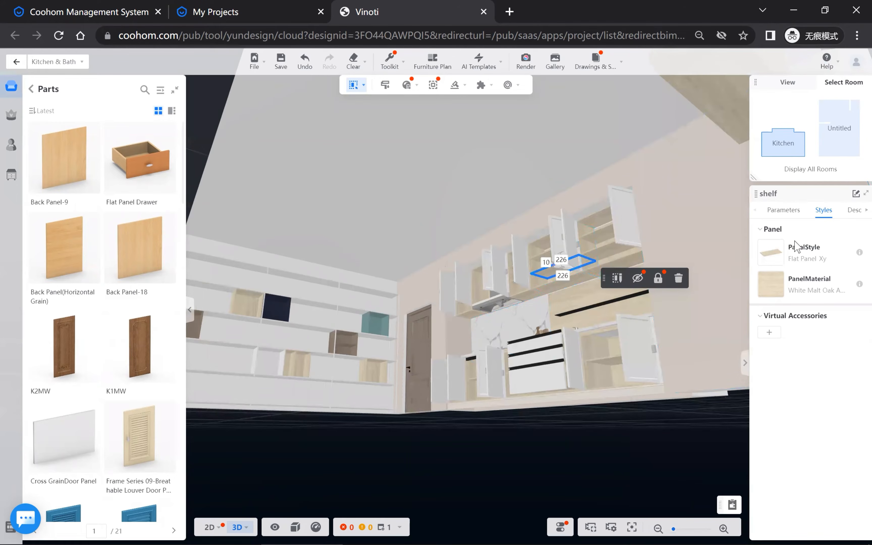
pyautogui.click(774, 260)
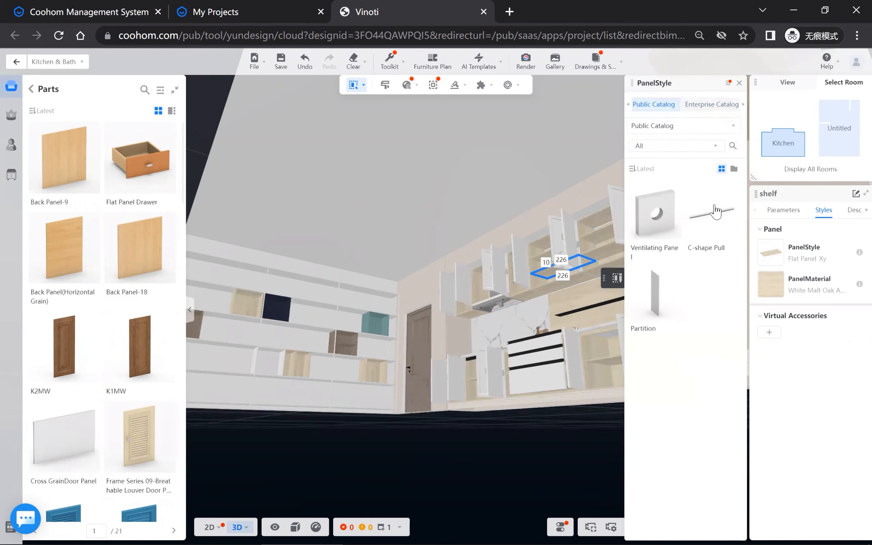
pyautogui.click(706, 145)
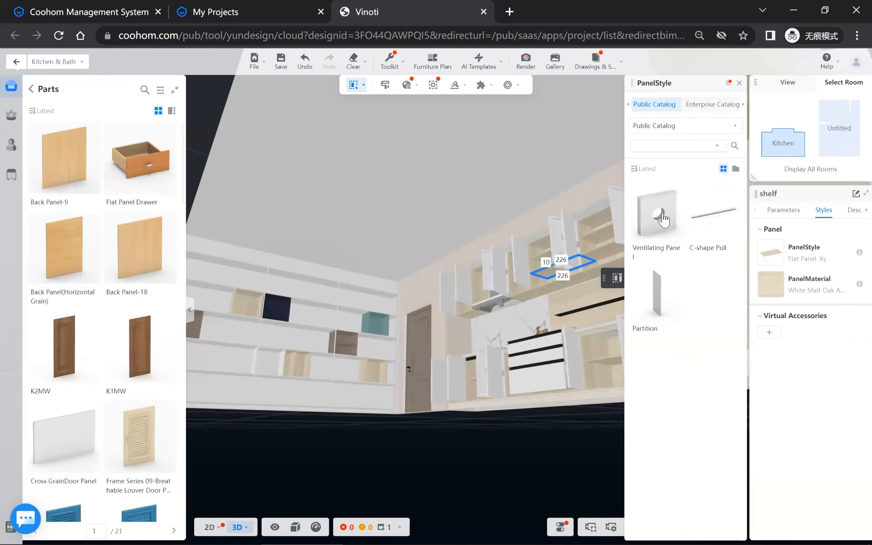
pyautogui.scroll(2, 432, 437)
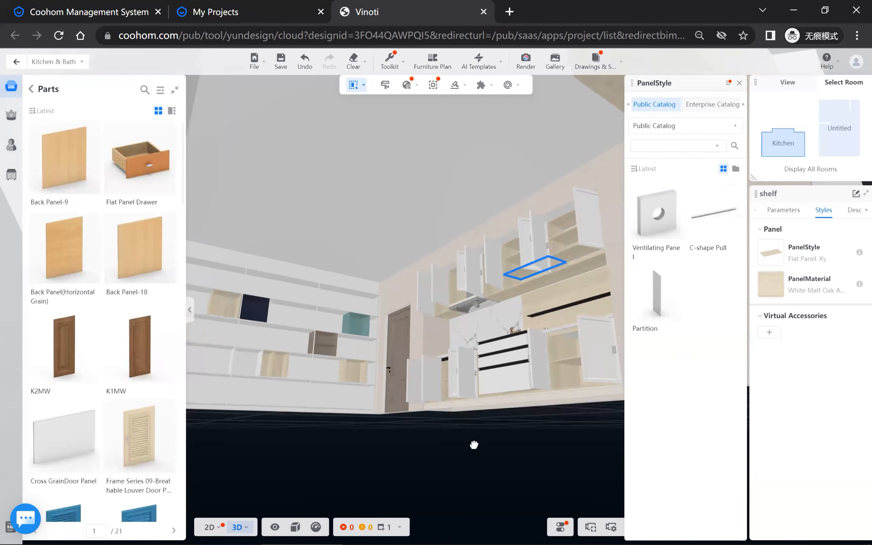
pyautogui.scroll(2, 487, 411)
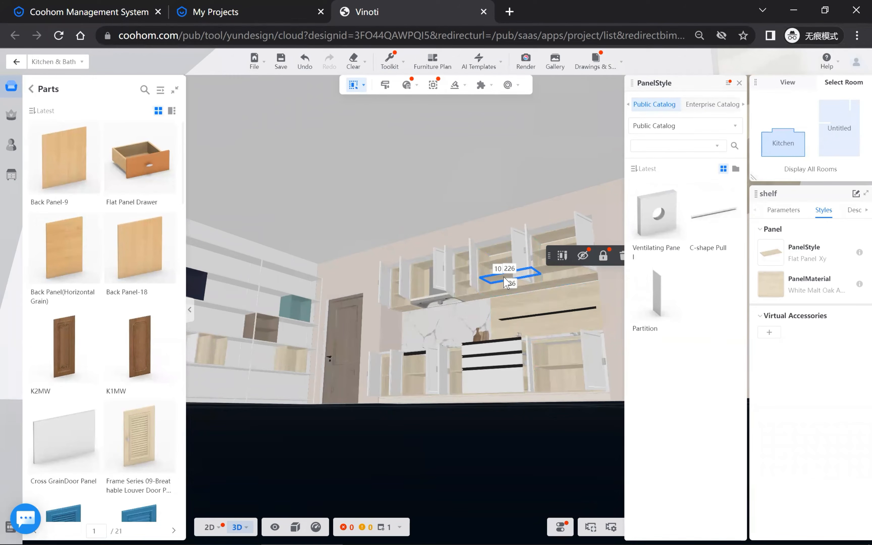
# Place an Upturning Glass Folding Door Wall Cabinet from the public catalog's With Flap wall units on the wall beside the kitchen cabinets.
pyautogui.moveTo(490, 198); pyautogui.dragTo(499, 237)
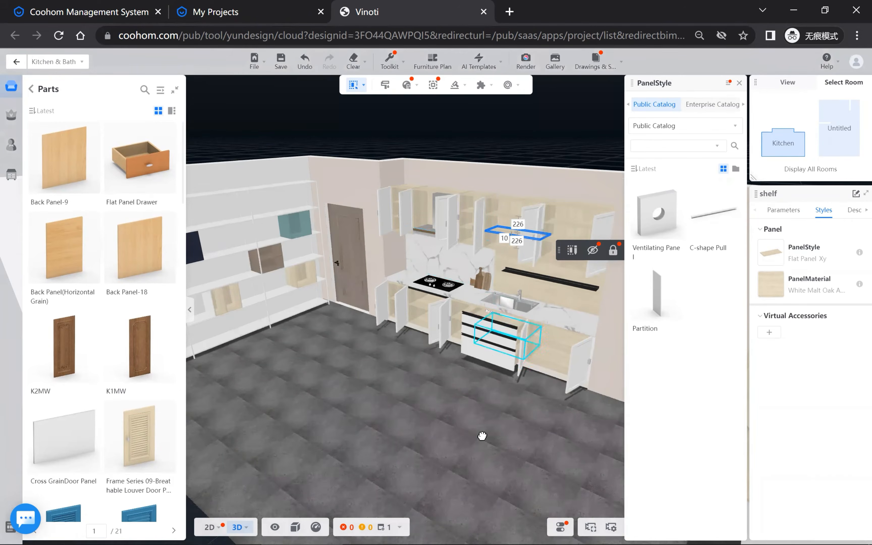
pyautogui.moveTo(512, 434); pyautogui.dragTo(451, 427)
pyautogui.moveTo(494, 259); pyautogui.dragTo(281, 270)
pyautogui.click(380, 392)
pyautogui.moveTo(433, 389); pyautogui.dragTo(428, 238)
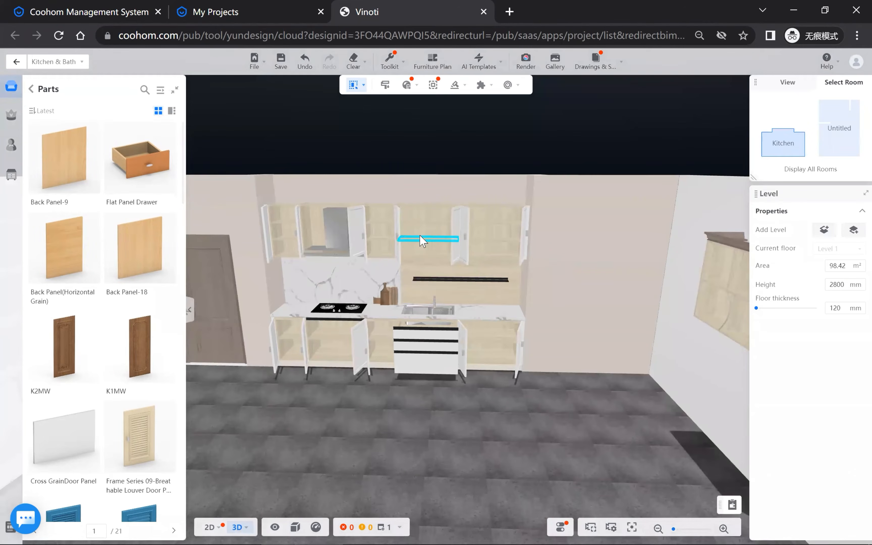
pyautogui.click(420, 237)
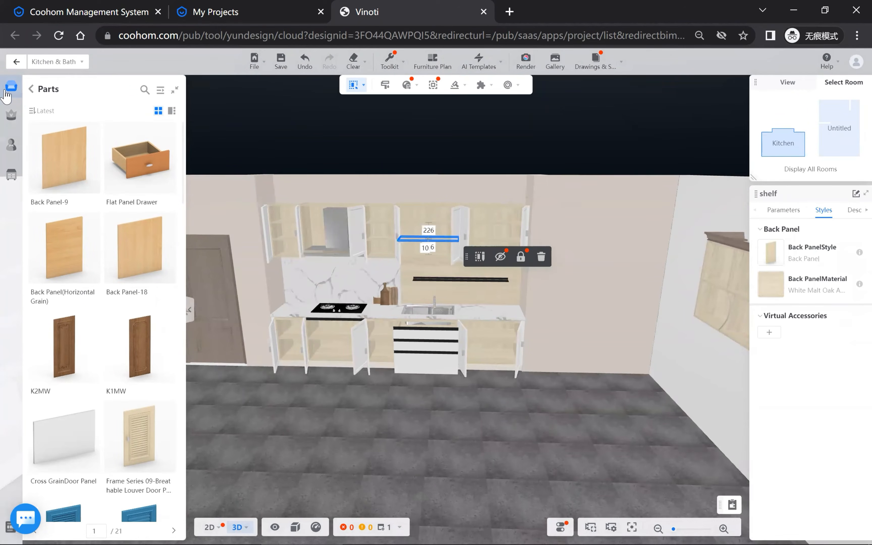
pyautogui.click(31, 88)
pyautogui.click(45, 119)
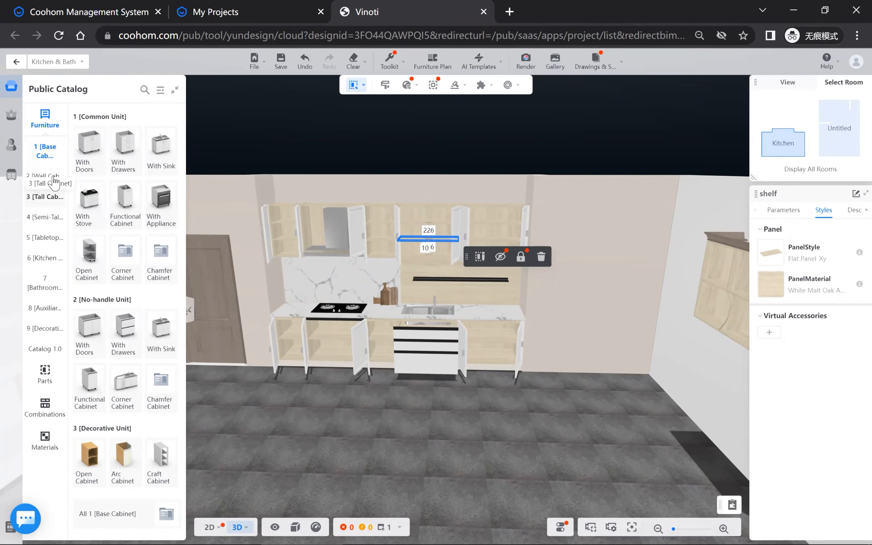
pyautogui.click(130, 140)
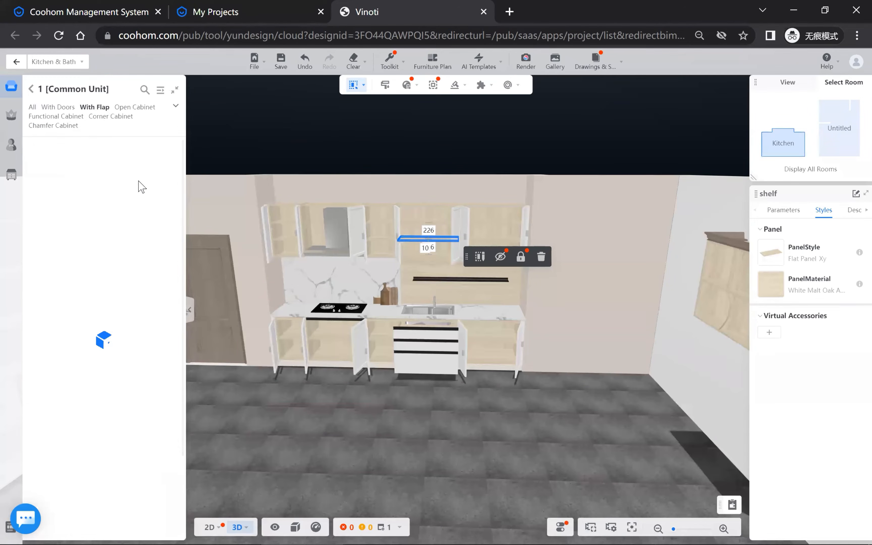
pyautogui.moveTo(86, 207); pyautogui.dragTo(578, 245)
# Select the bottom shelf of the glass-door wall cabinet and open its PanelStyle options in the public catalog.
pyautogui.moveTo(597, 424); pyautogui.dragTo(540, 356)
pyautogui.moveTo(599, 281); pyautogui.dragTo(587, 238)
pyautogui.click(591, 260)
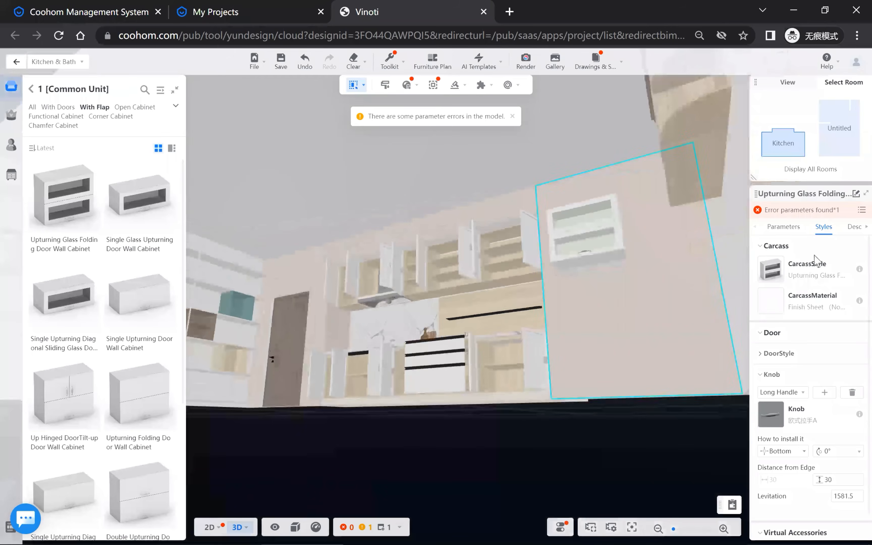
pyautogui.click(771, 261)
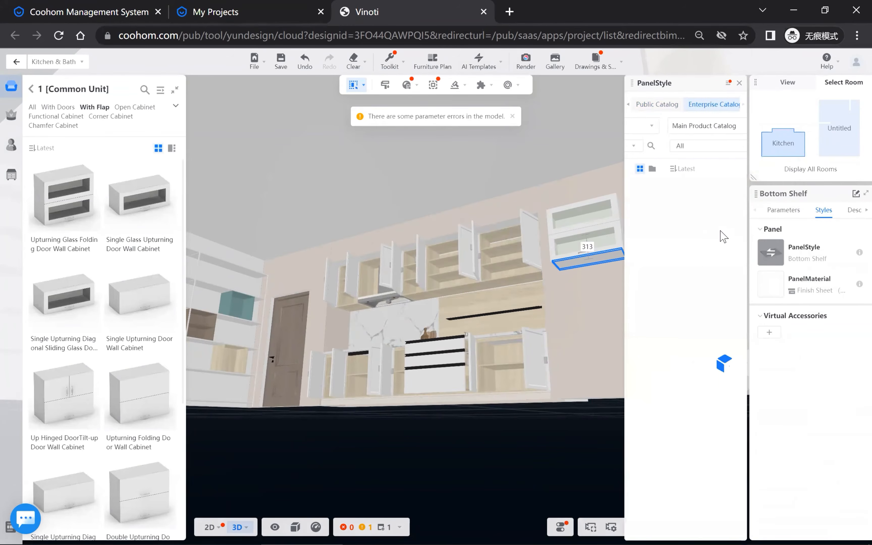
pyautogui.click(701, 146)
pyautogui.click(703, 146)
pyautogui.click(705, 146)
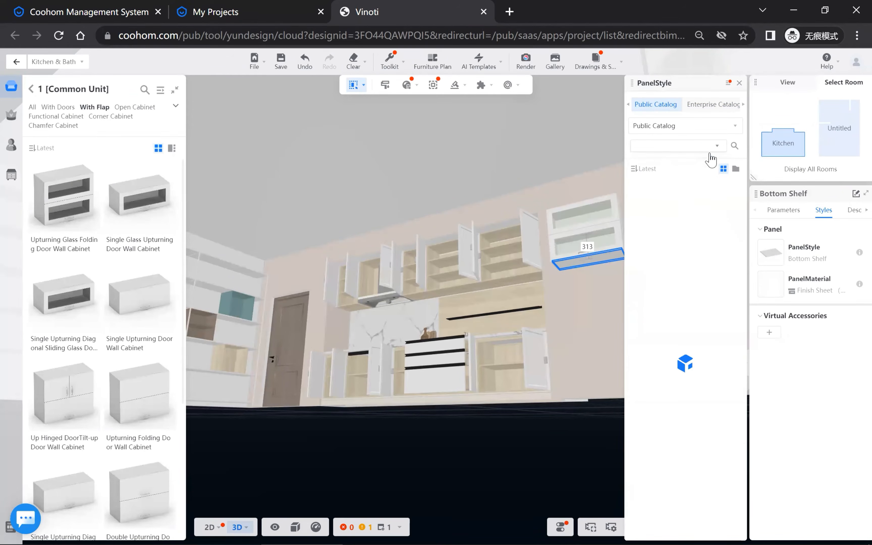
# Check the enterprise catalog without a category filter and the public catalog for panel styles that fit the bottom shelf.
pyautogui.click(735, 171)
pyautogui.click(722, 171)
pyautogui.click(711, 105)
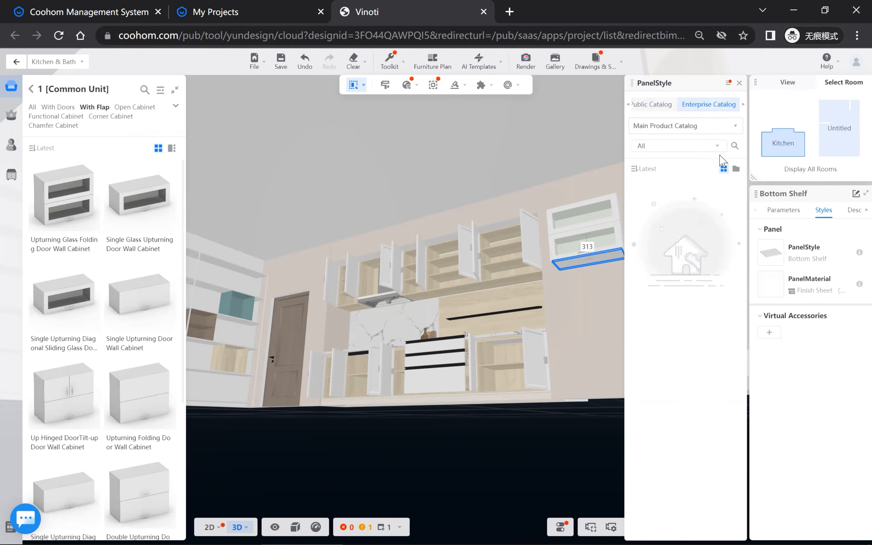
pyautogui.click(705, 146)
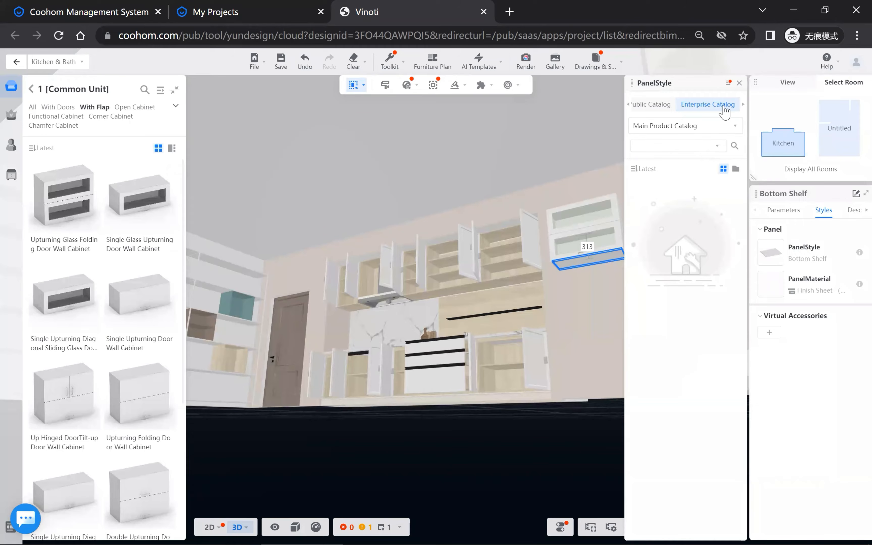
pyautogui.click(665, 105)
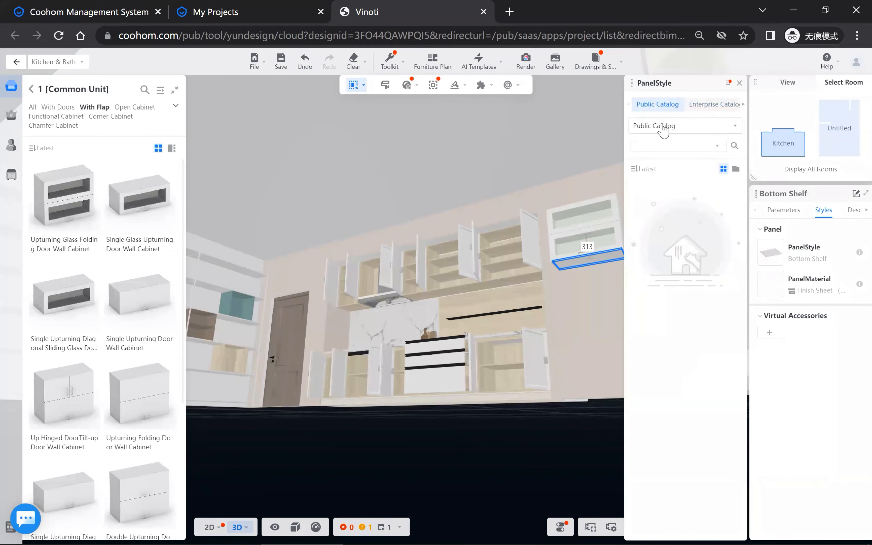
pyautogui.click(693, 129)
pyautogui.click(691, 143)
pyautogui.moveTo(770, 263)
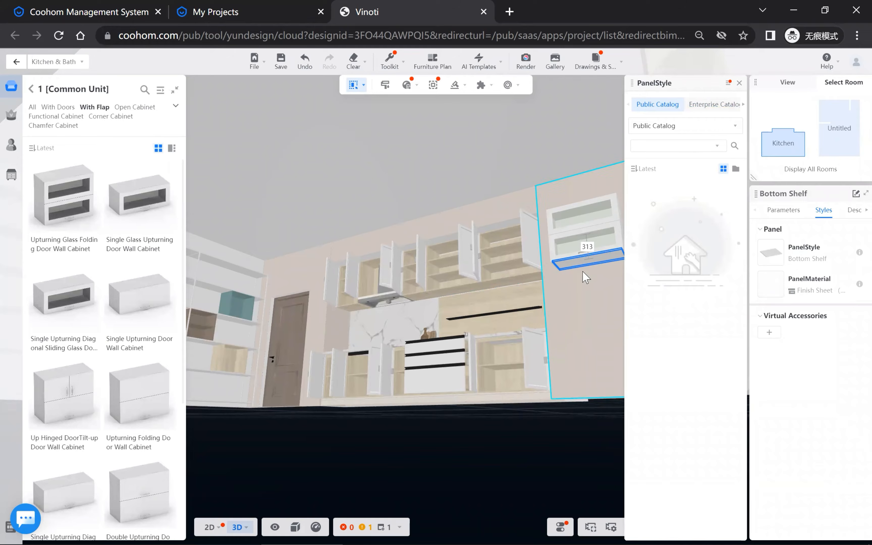
# Close the panel styles and look over the whole kitchen, including the floor and the wall with the open cabinet.
pyautogui.moveTo(506, 420); pyautogui.dragTo(335, 289)
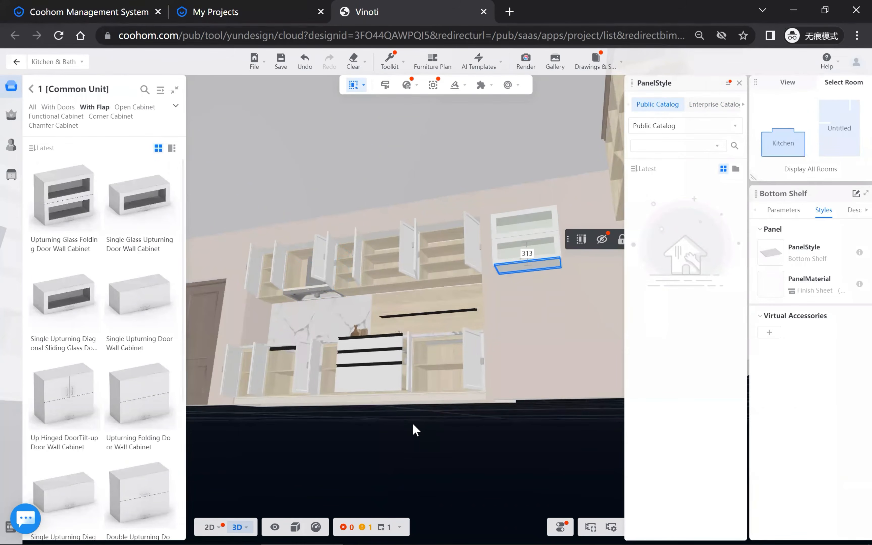
pyautogui.moveTo(426, 485); pyautogui.dragTo(464, 356)
pyautogui.scroll(-5, 737, 85)
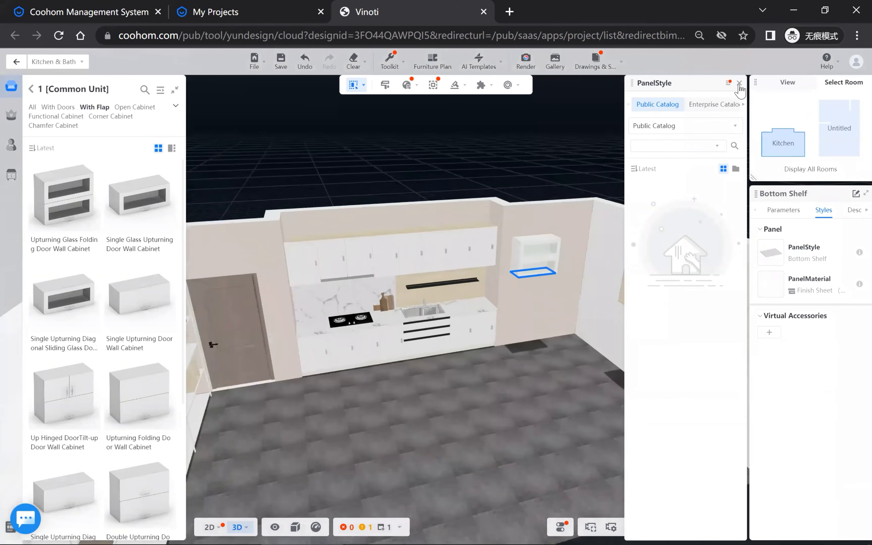
pyautogui.moveTo(428, 418); pyautogui.dragTo(517, 375)
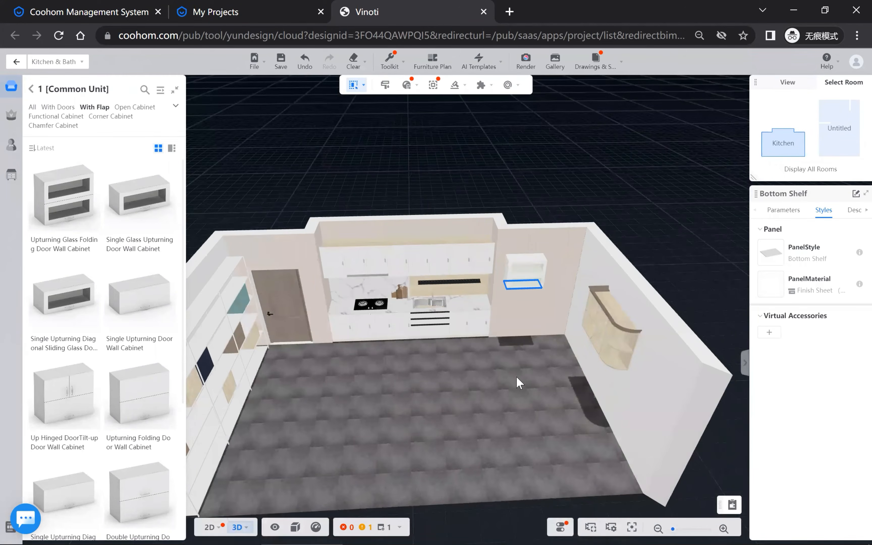
pyautogui.moveTo(517, 376); pyautogui.dragTo(465, 319)
pyautogui.press('d')
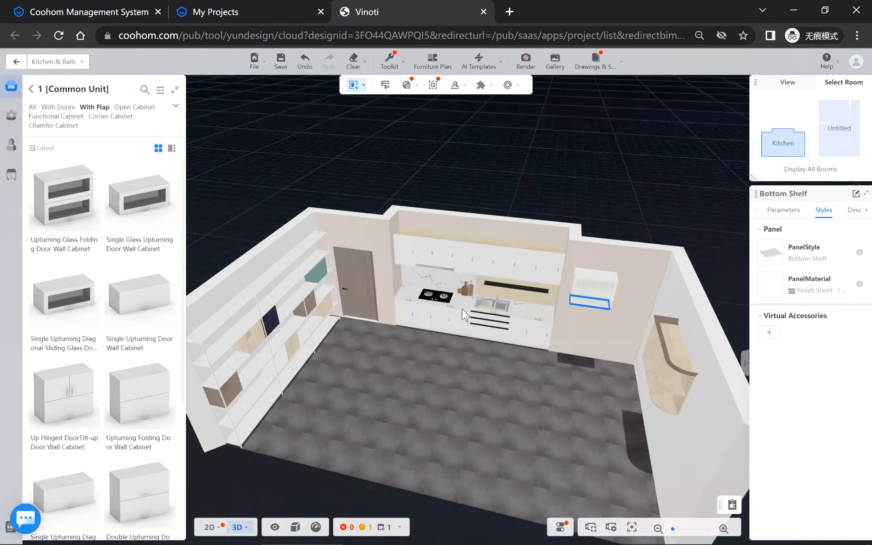
pyautogui.moveTo(449, 377); pyautogui.dragTo(462, 342)
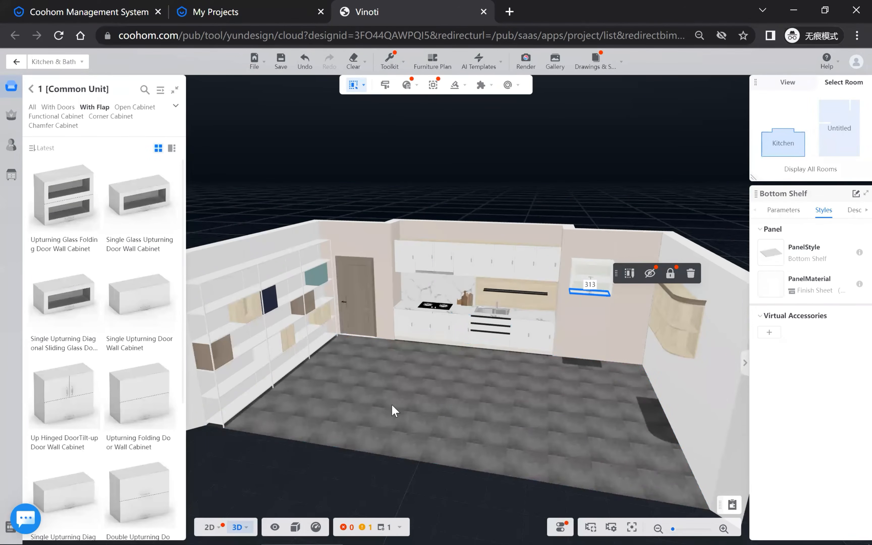
pyautogui.click(425, 414)
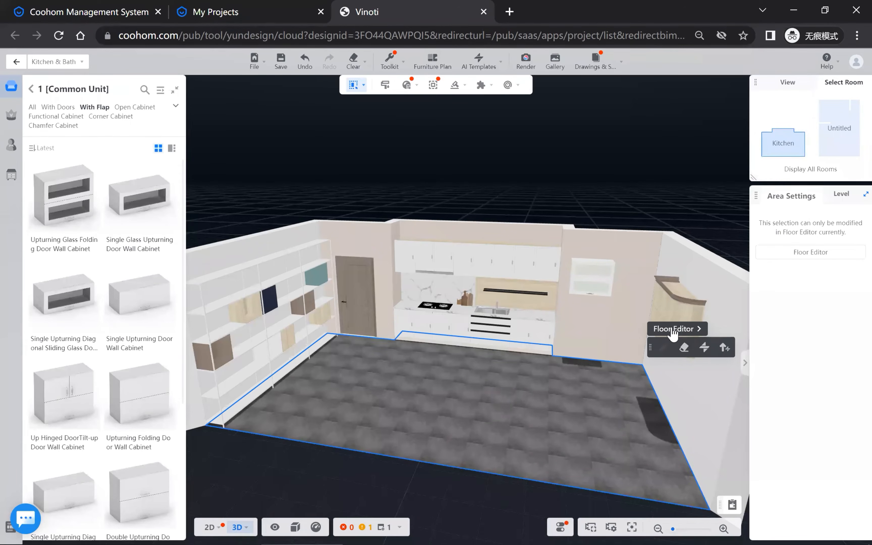
pyautogui.moveTo(504, 375); pyautogui.dragTo(699, 323)
pyautogui.click(699, 323)
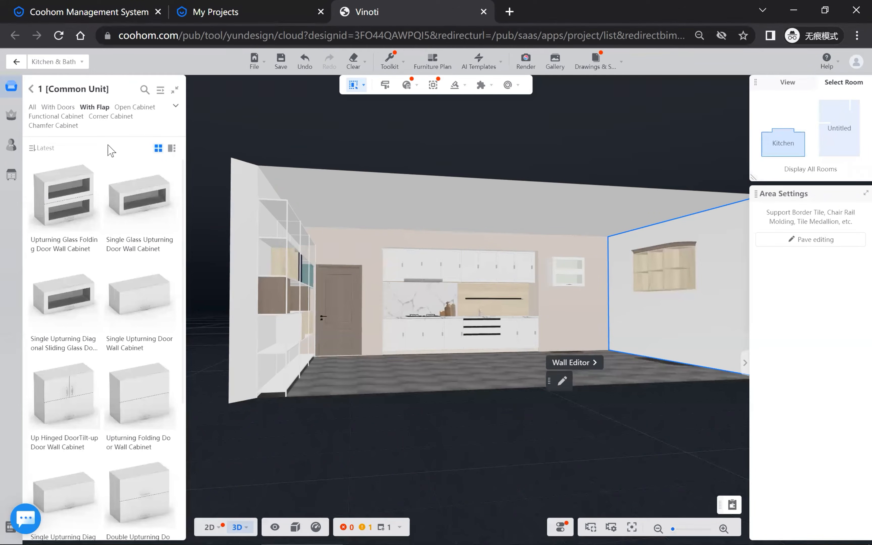
# Show the advanced tools, set the selection mode to Select Furniture and select the glass-door wall cabinet.
pyautogui.click(9, 179)
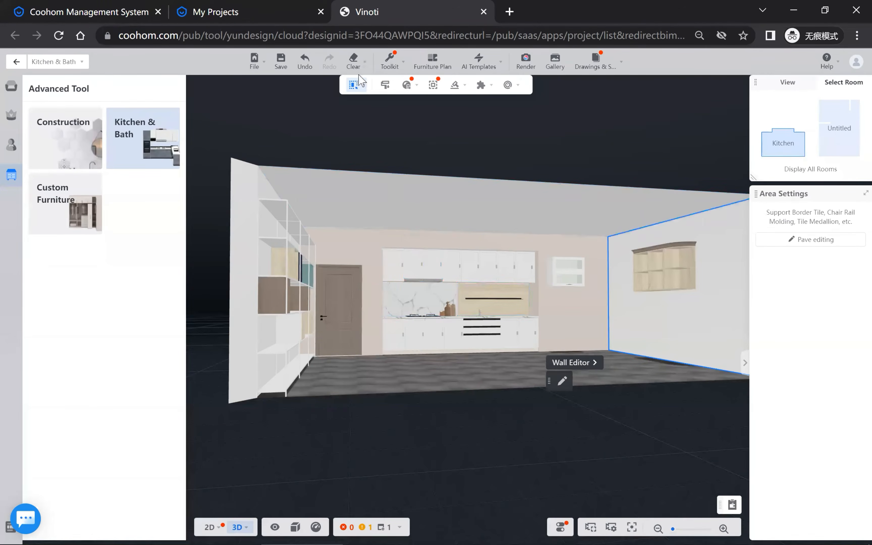
pyautogui.click(360, 84)
pyautogui.moveTo(355, 88)
pyautogui.click(331, 123)
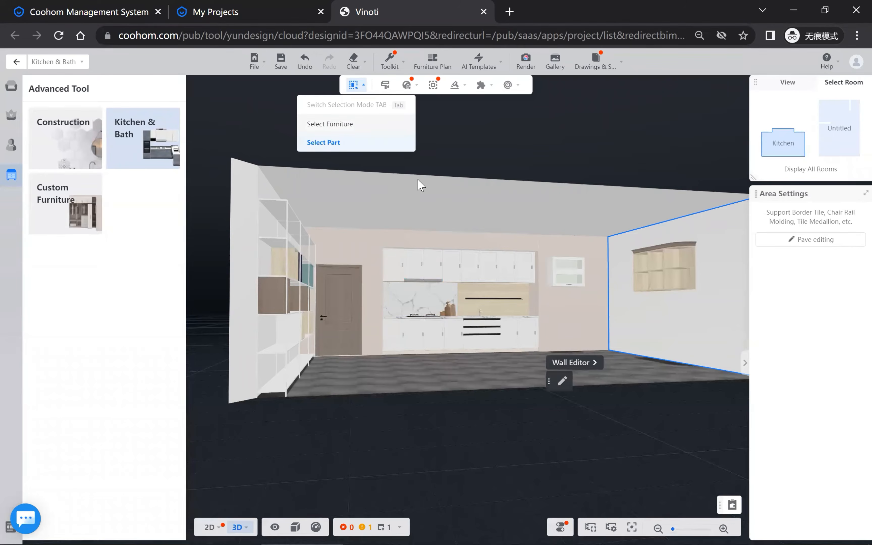
pyautogui.click(563, 283)
pyautogui.click(563, 283)
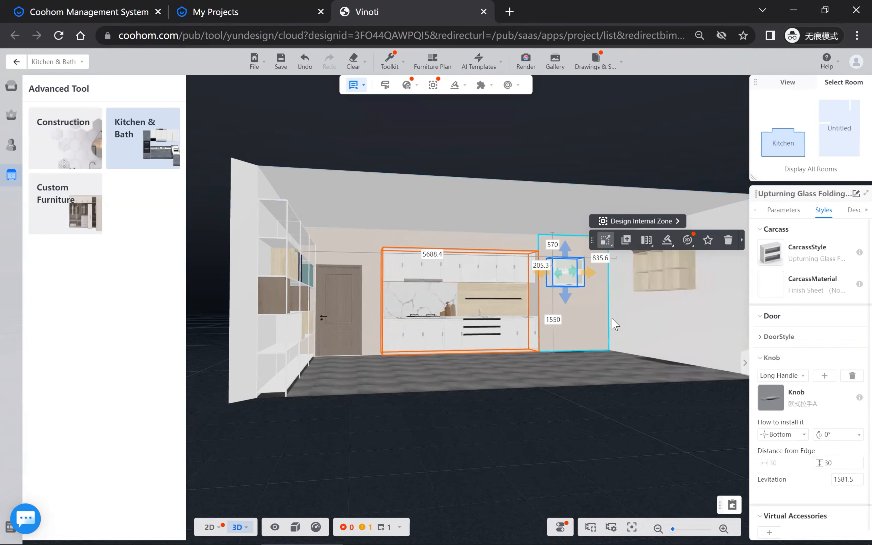
# Select the main kitchen cabinet combination and the floor to examine their editing options.
pyautogui.click(564, 446)
pyautogui.moveTo(564, 446); pyautogui.dragTo(541, 268)
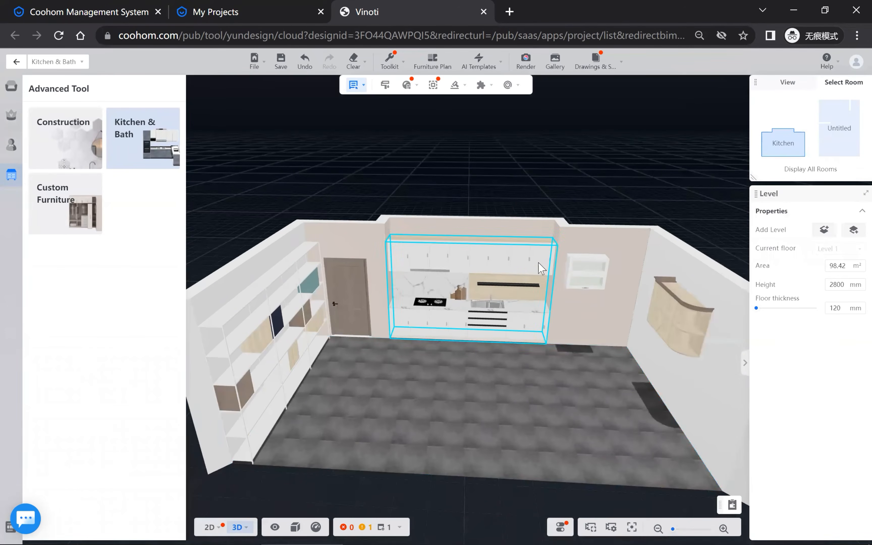
pyautogui.click(540, 268)
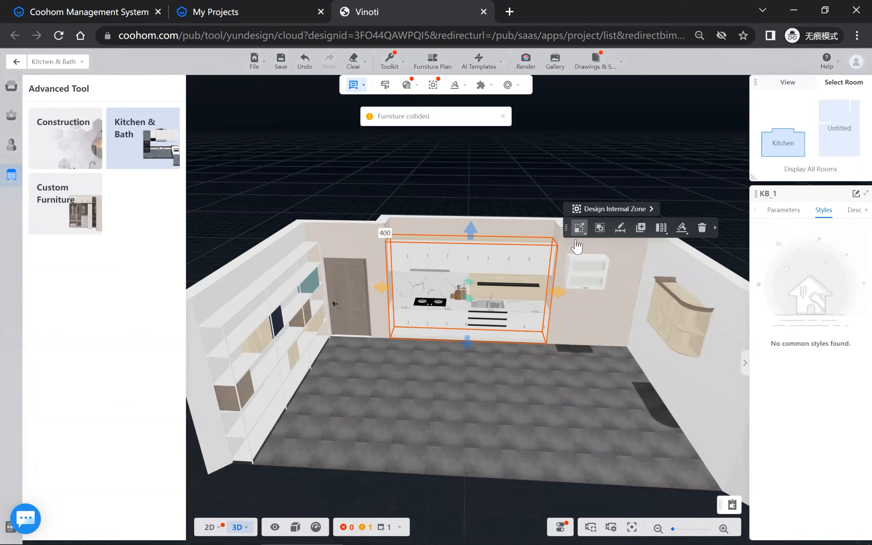
pyautogui.click(482, 393)
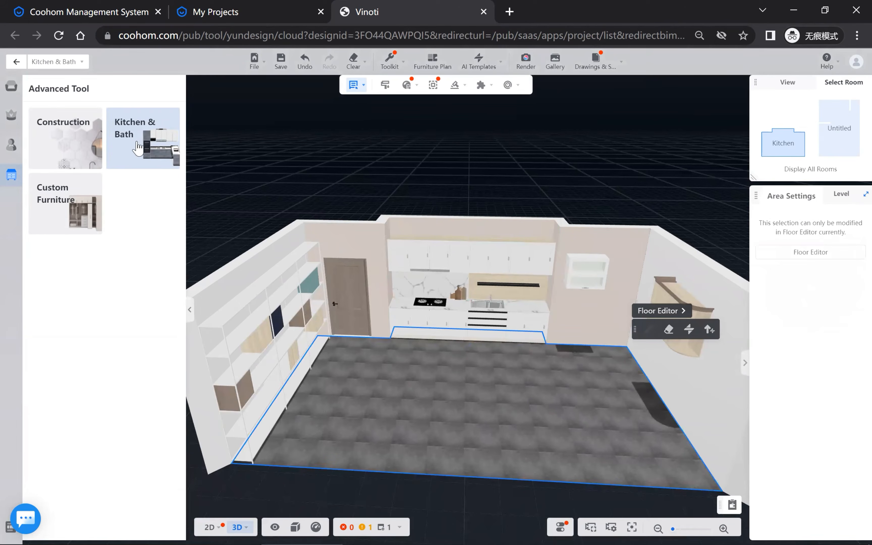
# Leave the Kitchen & Bath tool and reopen it by customizing the glass-door wall cabinet.
pyautogui.click(52, 64)
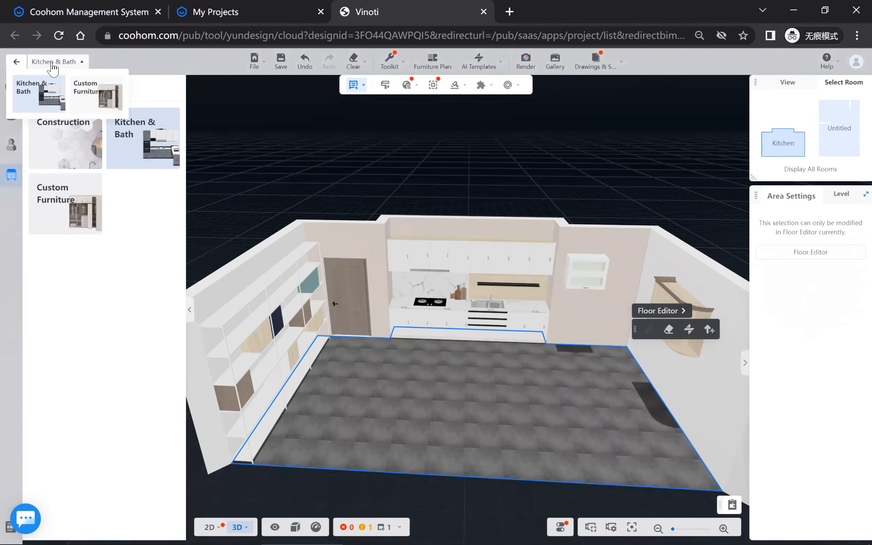
pyautogui.click(16, 62)
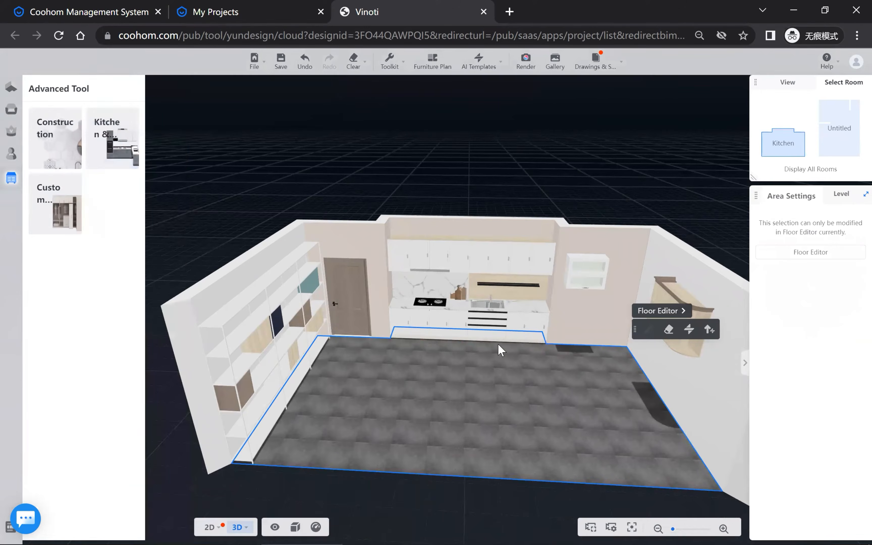
pyautogui.click(591, 274)
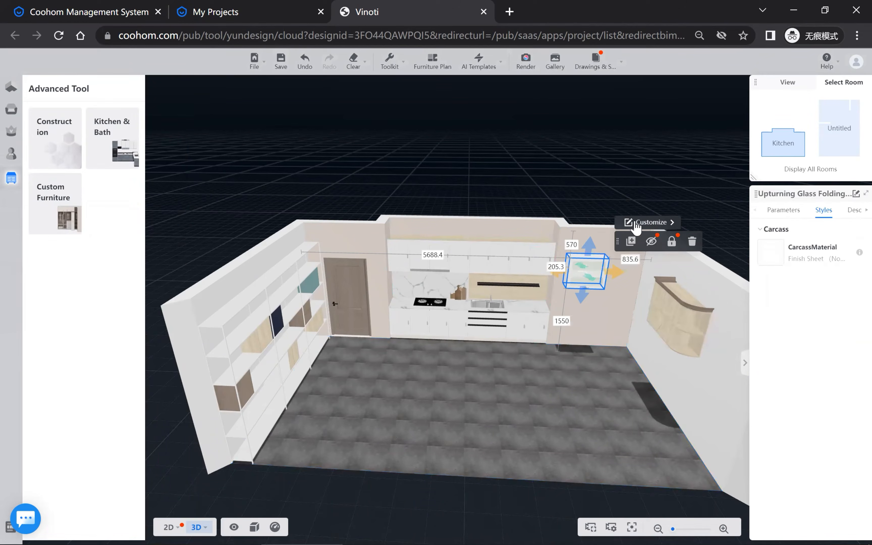
pyautogui.click(652, 224)
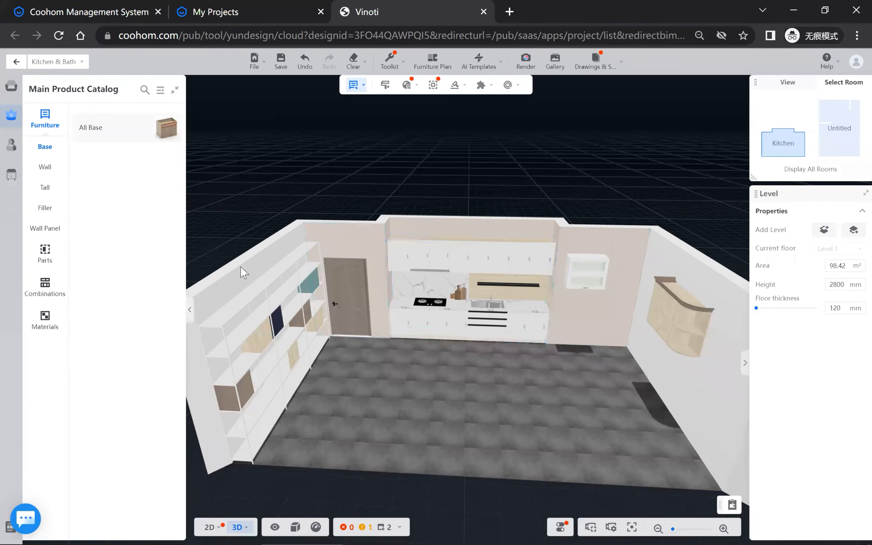
# Select the kitchen ceiling and examine its editing options from below.
pyautogui.moveTo(473, 409); pyautogui.dragTo(525, 175)
pyautogui.click(525, 173)
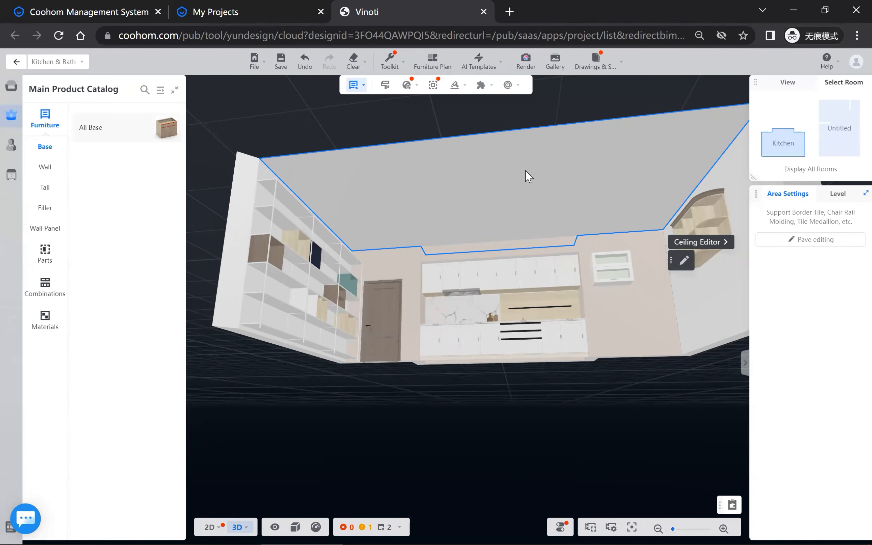
pyautogui.moveTo(460, 159); pyautogui.dragTo(451, 175)
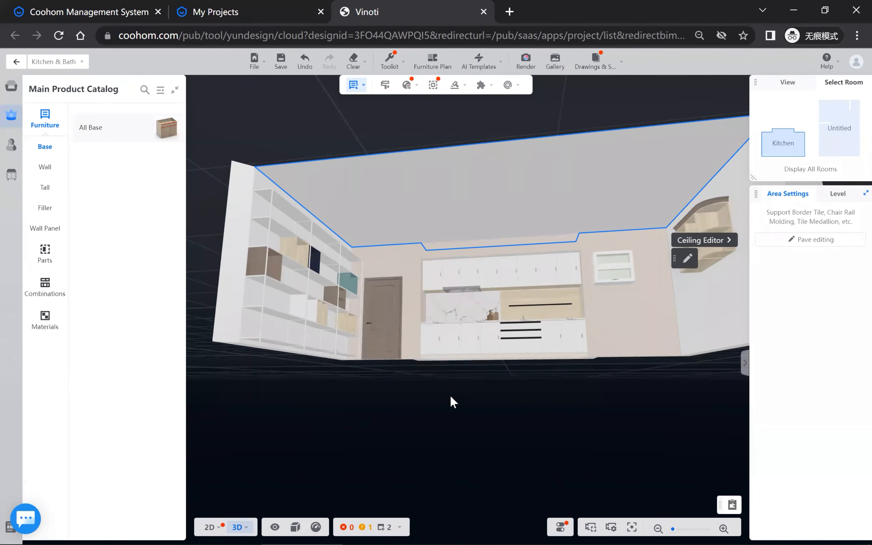
# Select the wall that carries the open wooden wall cabinet and open it in the Wall Editor.
pyautogui.moveTo(453, 422); pyautogui.dragTo(550, 384)
pyautogui.click(541, 404)
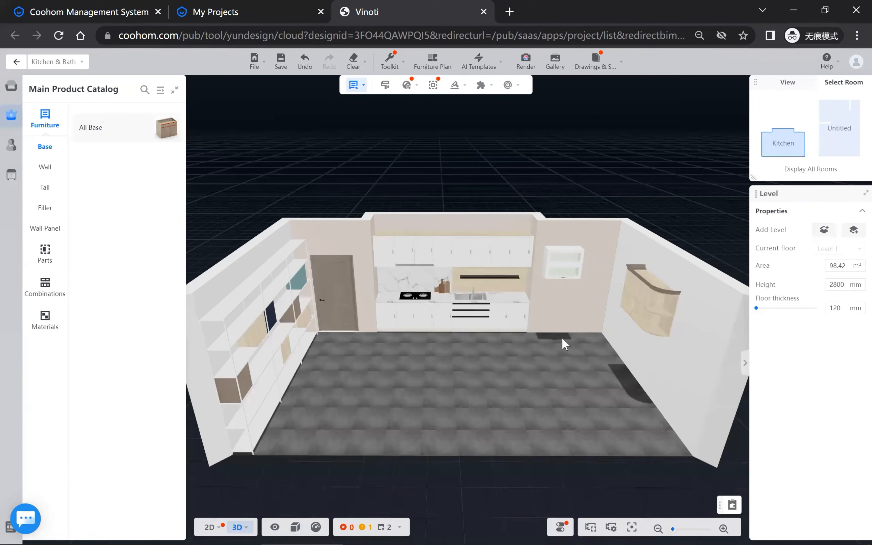
pyautogui.click(568, 353)
pyautogui.moveTo(566, 332); pyautogui.dragTo(668, 337)
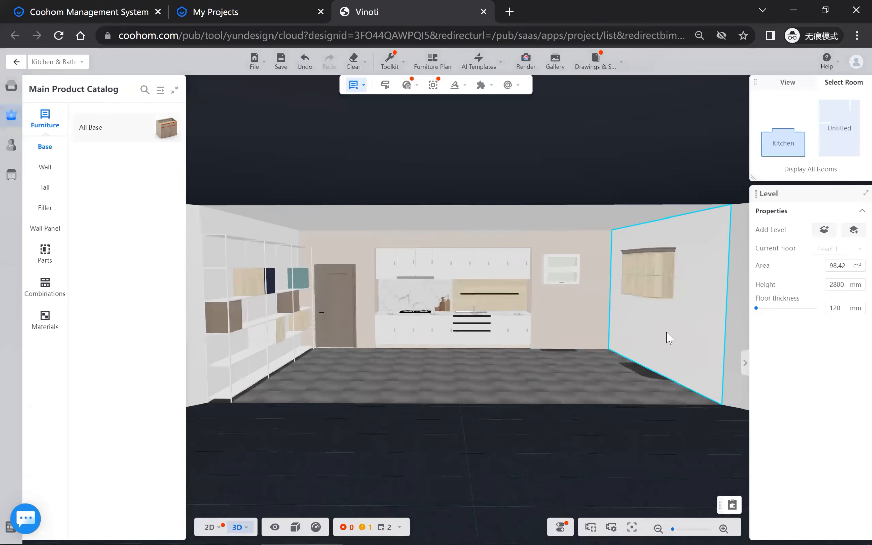
pyautogui.click(667, 335)
pyautogui.moveTo(562, 397); pyautogui.dragTo(503, 406)
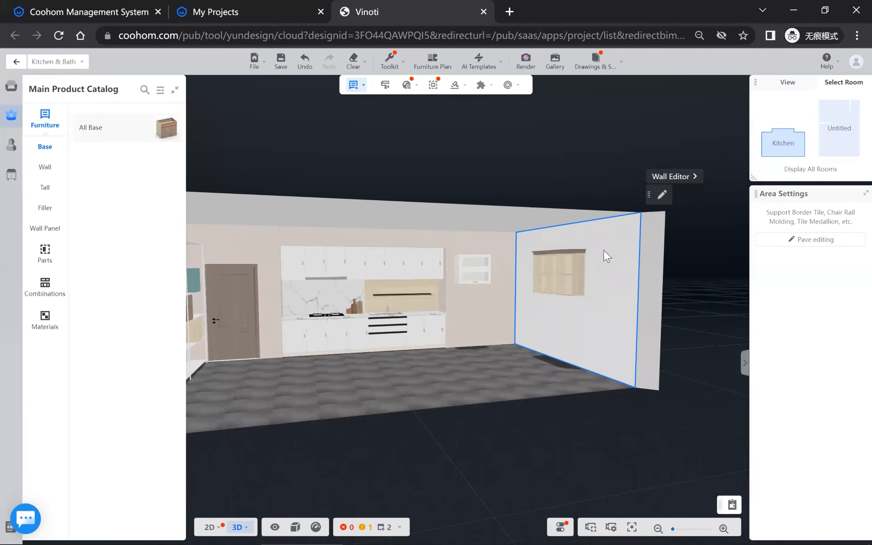
pyautogui.click(662, 180)
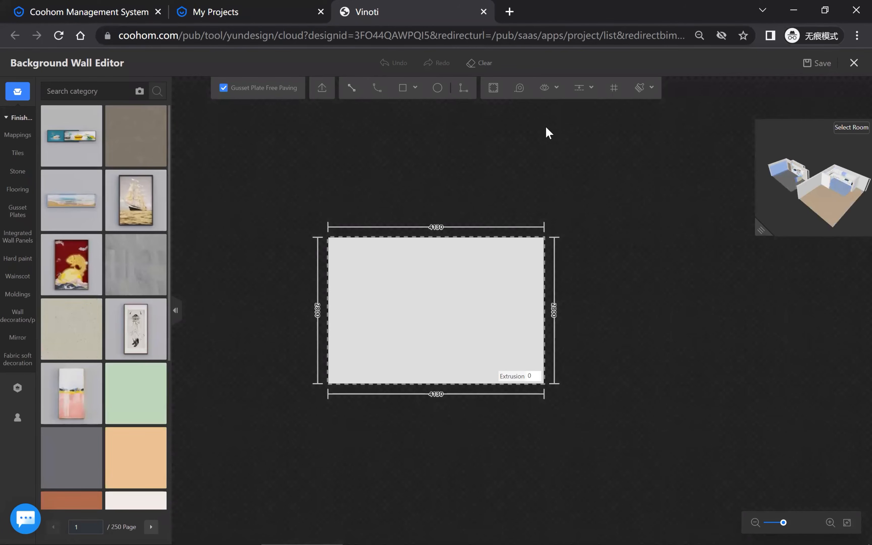
# Add a horizontal guide across the wall 1000 mm below its upper edge.
pyautogui.click(586, 90)
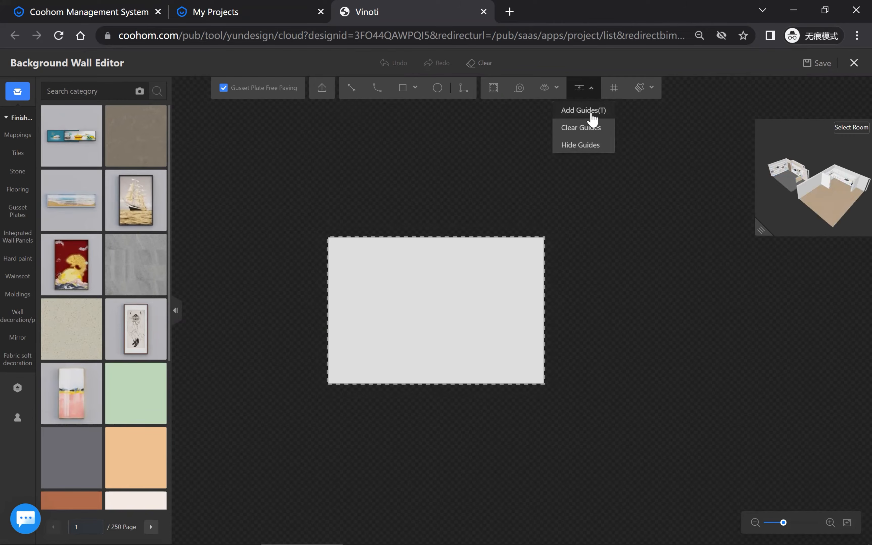
pyautogui.click(592, 114)
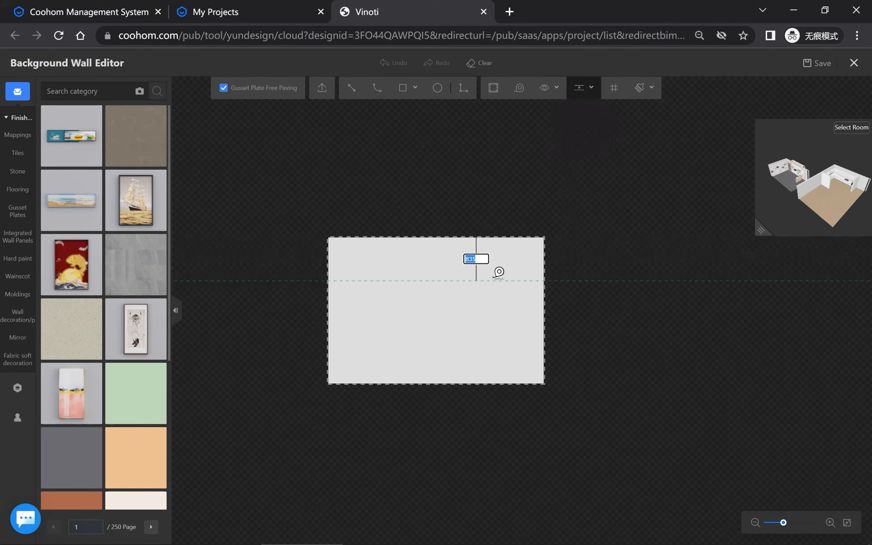
pyautogui.press('Return')
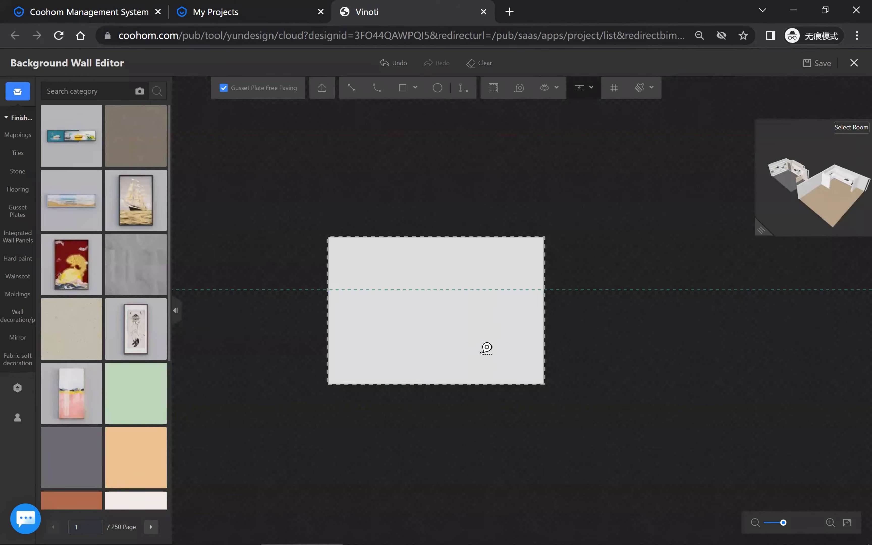
pyautogui.press('Escape')
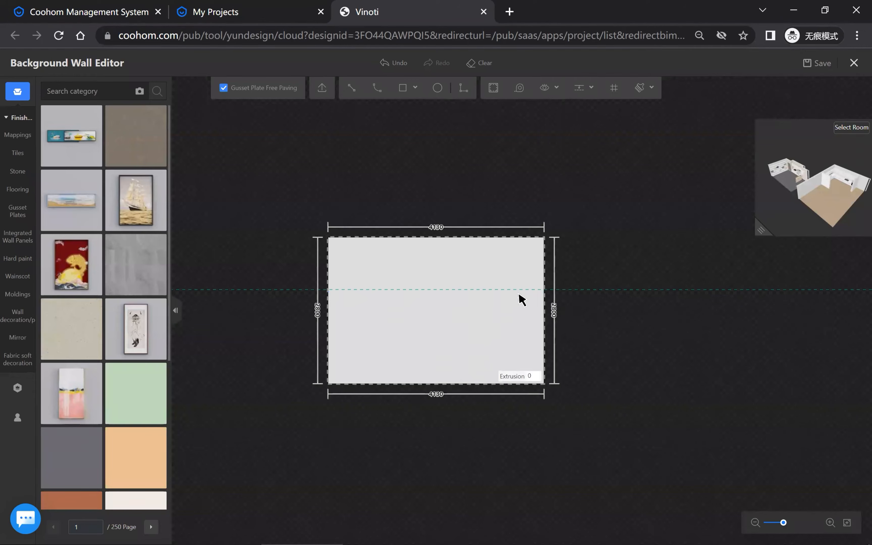
pyautogui.click(584, 91)
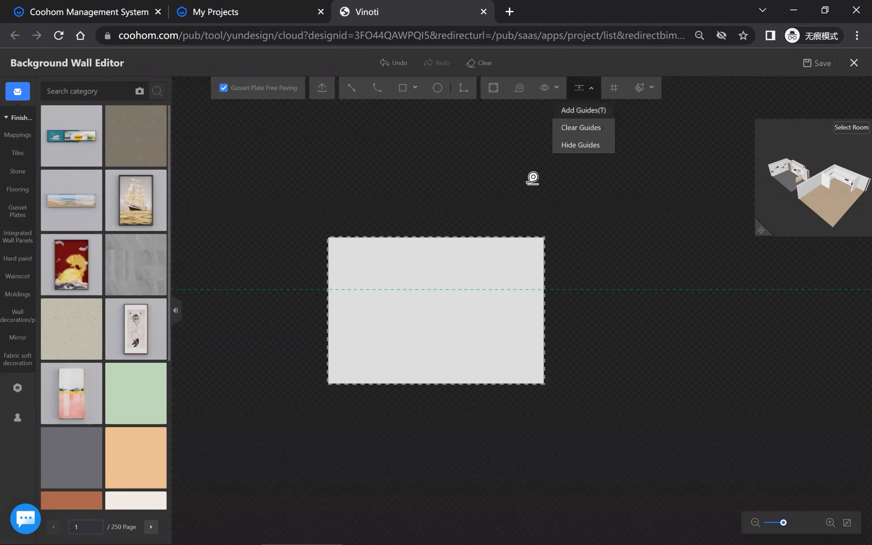
pyautogui.moveTo(482, 282); pyautogui.dragTo(481, 283)
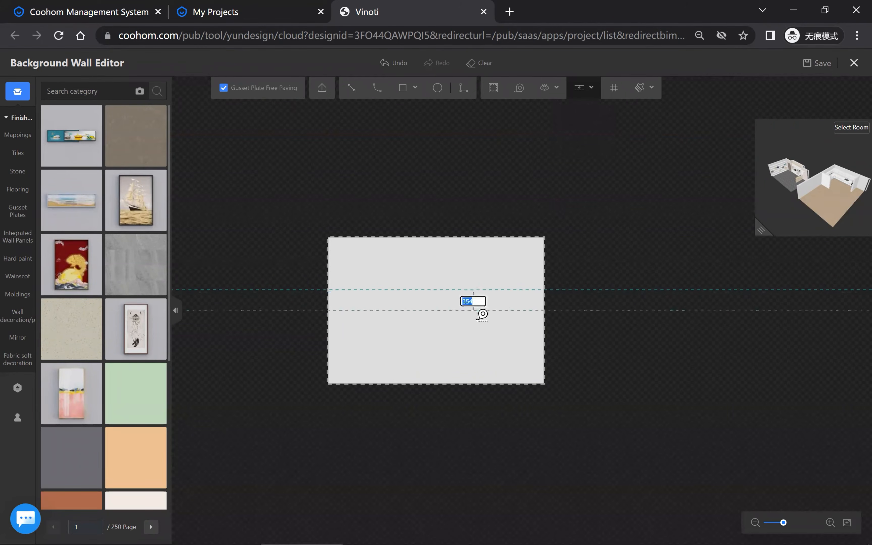
pyautogui.press('Escape')
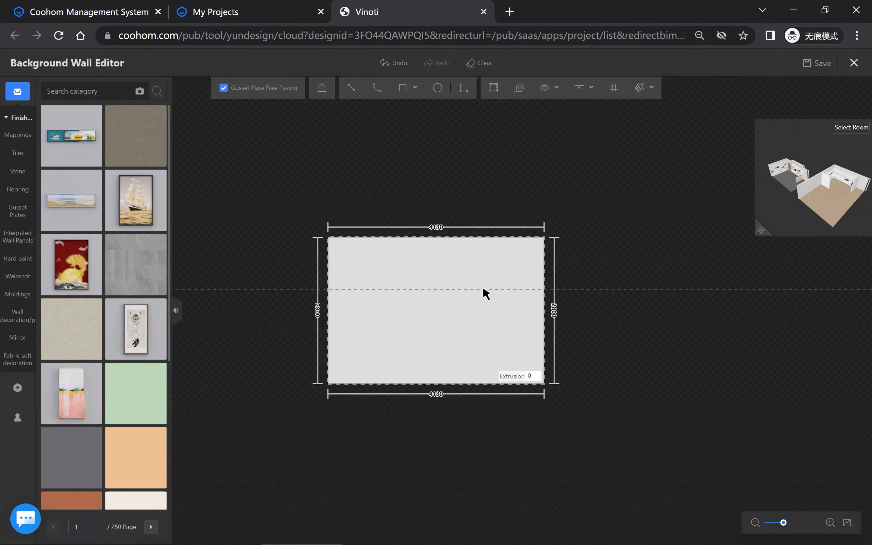
# Add a second horizontal guide 1000 mm below the existing guide.
pyautogui.click(599, 88)
pyautogui.click(574, 116)
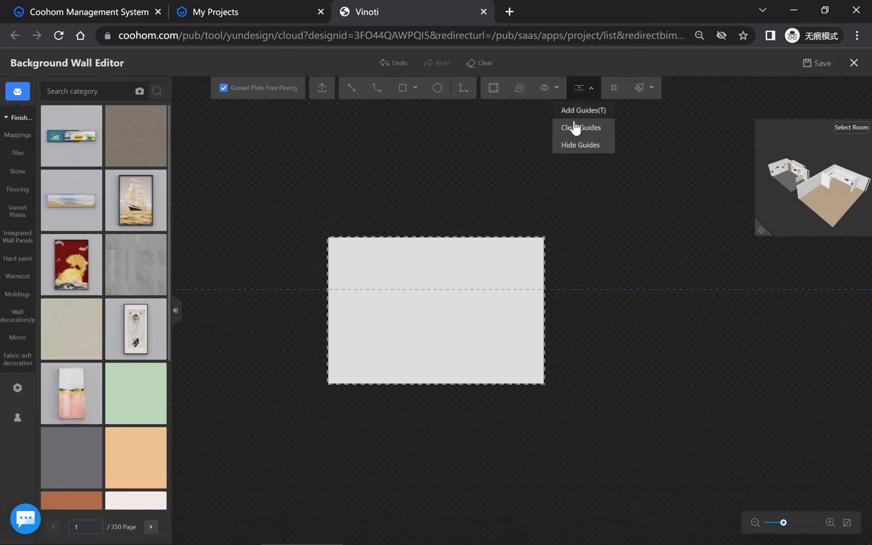
pyautogui.click(479, 287)
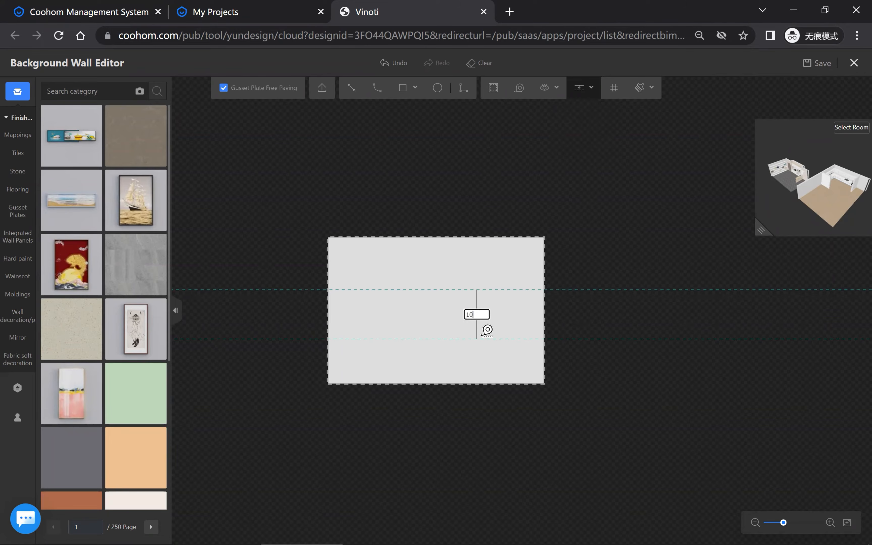
pyautogui.click(484, 338)
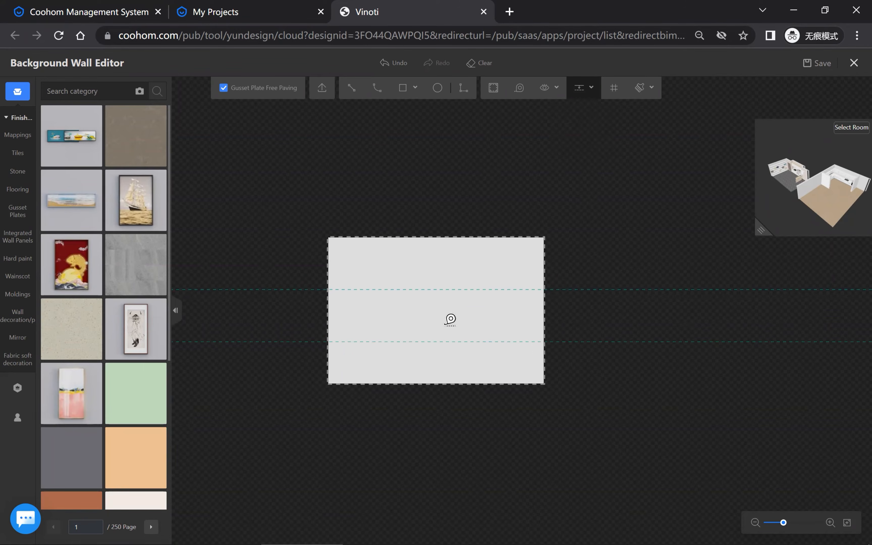
pyautogui.press('Escape')
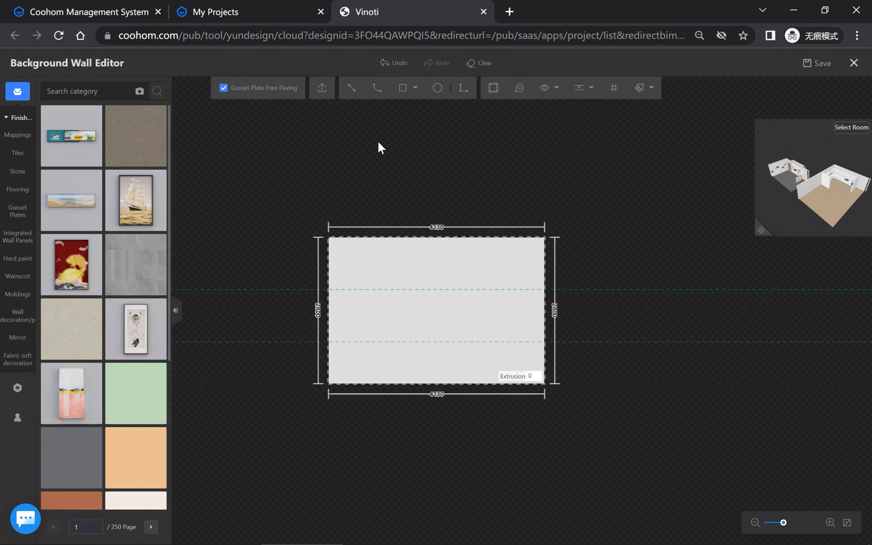
# Draw a 4130 × 1000 mm rectangle between the two guides across the full width of the wall.
pyautogui.click(406, 88)
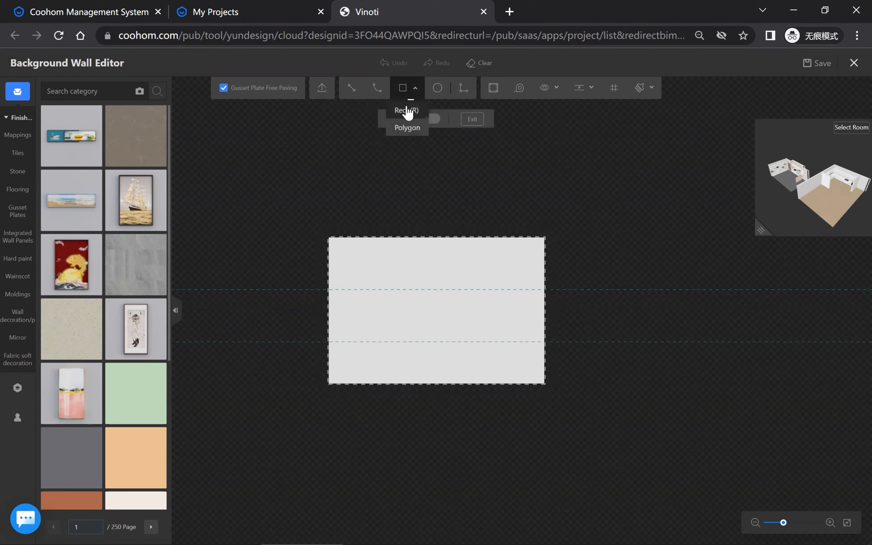
pyautogui.click(329, 290)
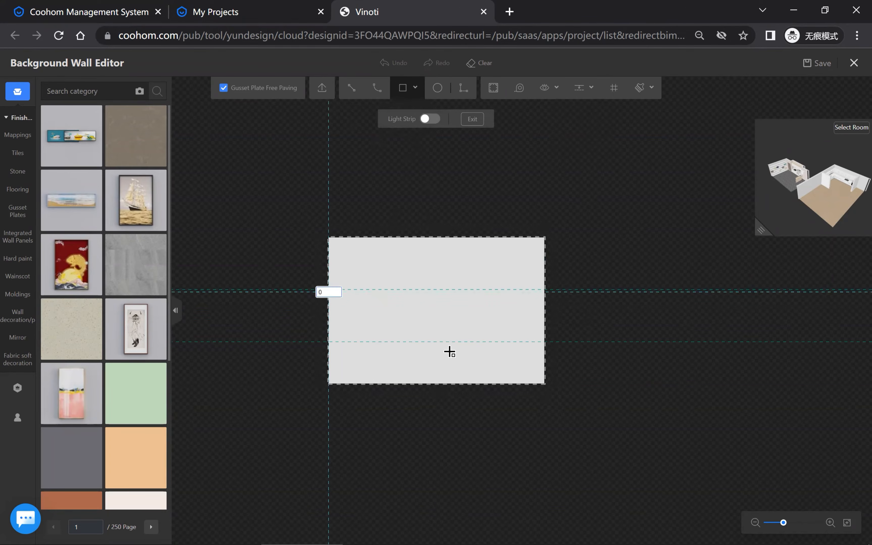
pyautogui.press('Escape')
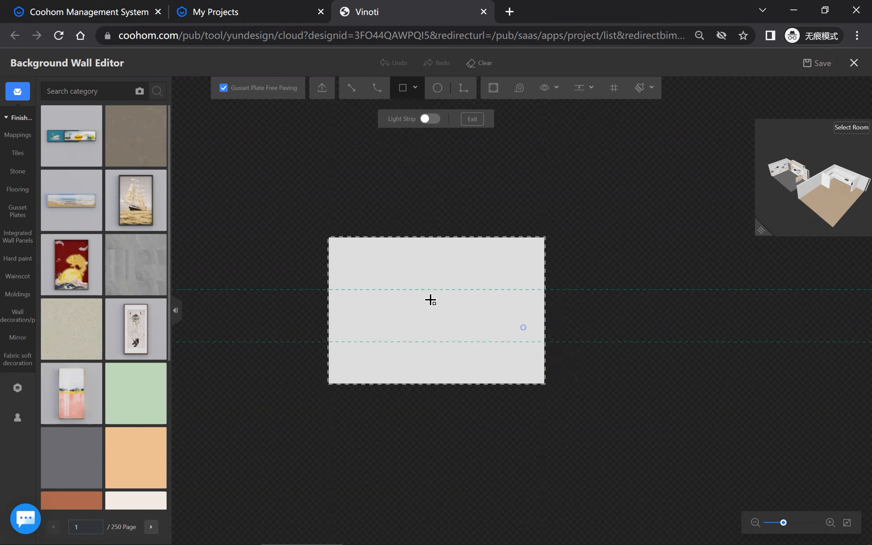
pyautogui.scroll(1, 343, 284)
pyautogui.scroll(1, 349, 289)
pyautogui.click(324, 291)
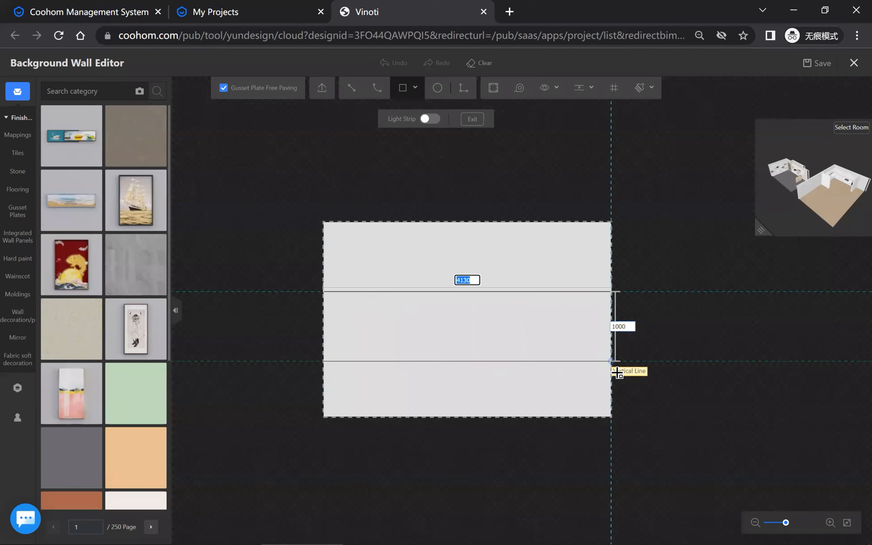
pyautogui.click(611, 361)
pyautogui.press('Escape')
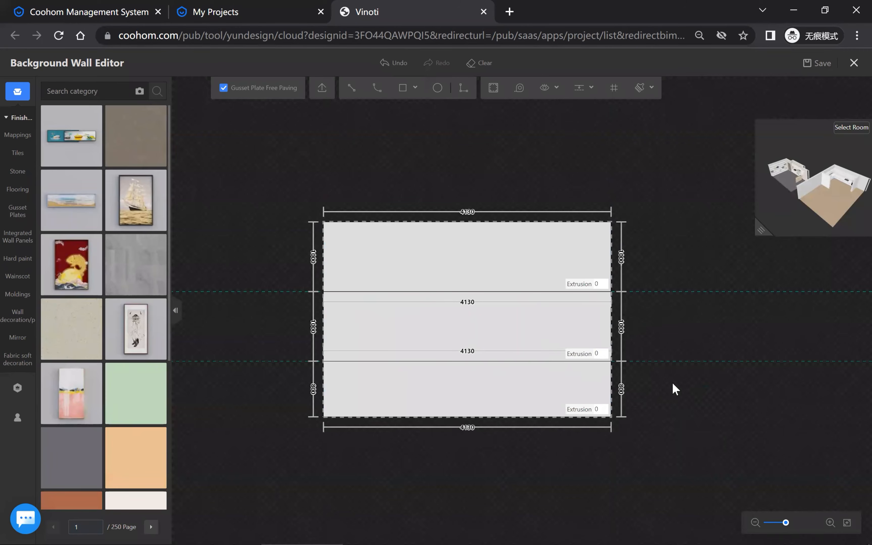
# Set the extrusion of the wall's middle band to 500 and inspect it in an enlarged 3D preview.
pyautogui.click(601, 354)
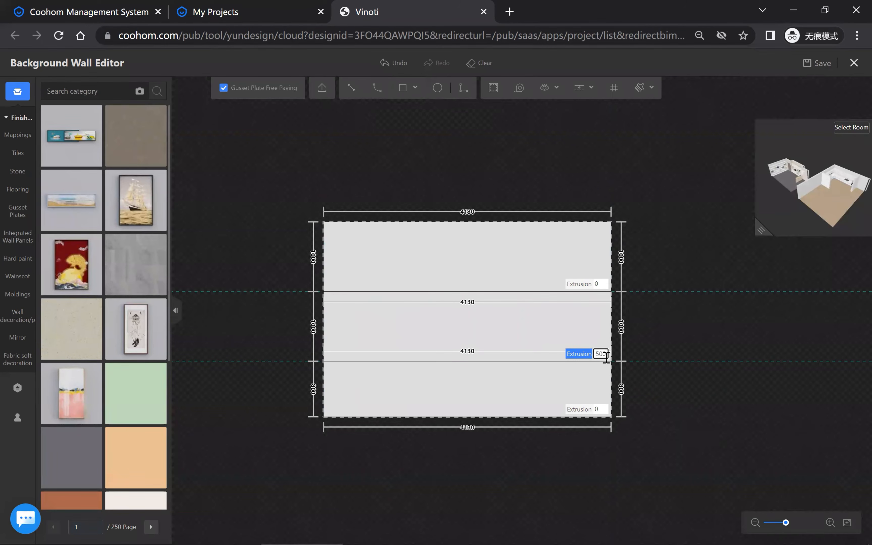
pyautogui.press('Return')
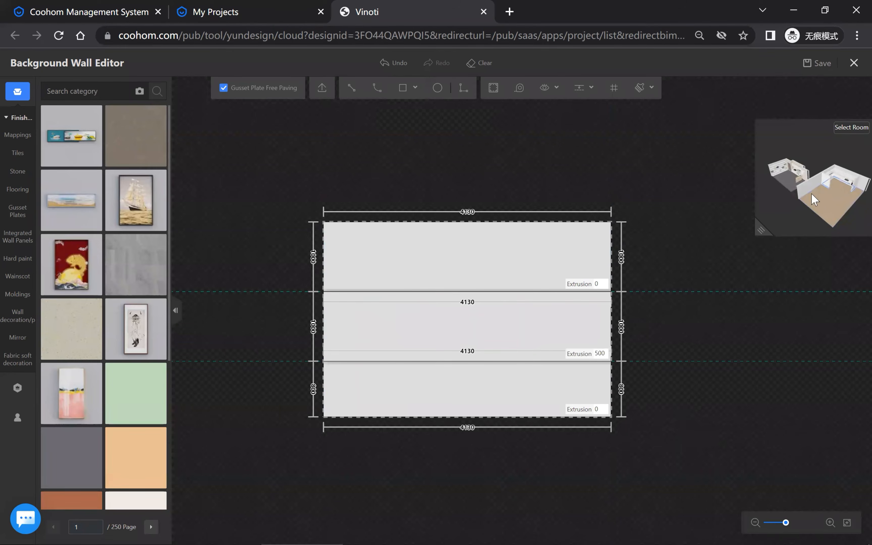
pyautogui.click(762, 231)
pyautogui.moveTo(521, 402); pyautogui.dragTo(593, 358)
pyautogui.scroll(5, 665, 354)
pyautogui.scroll(5, 580, 355)
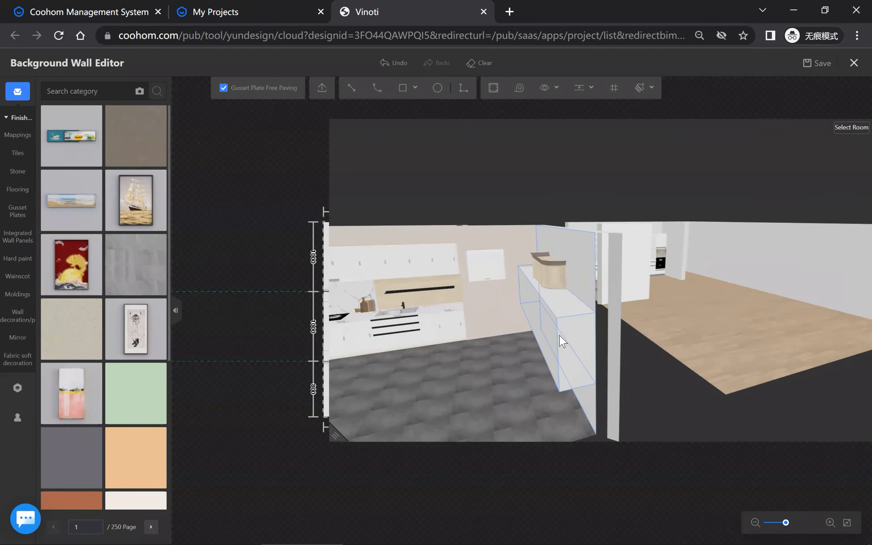
pyautogui.scroll(-5, 564, 346)
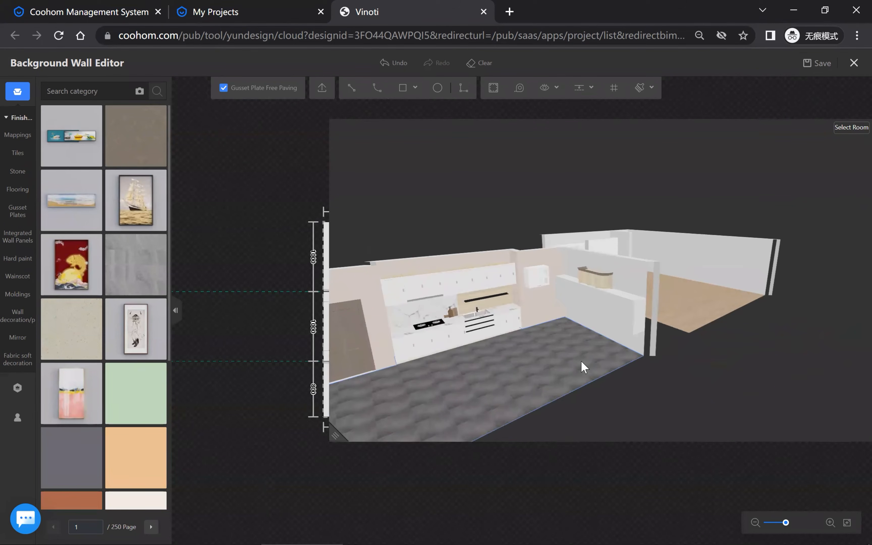
pyautogui.scroll(-3, 593, 362)
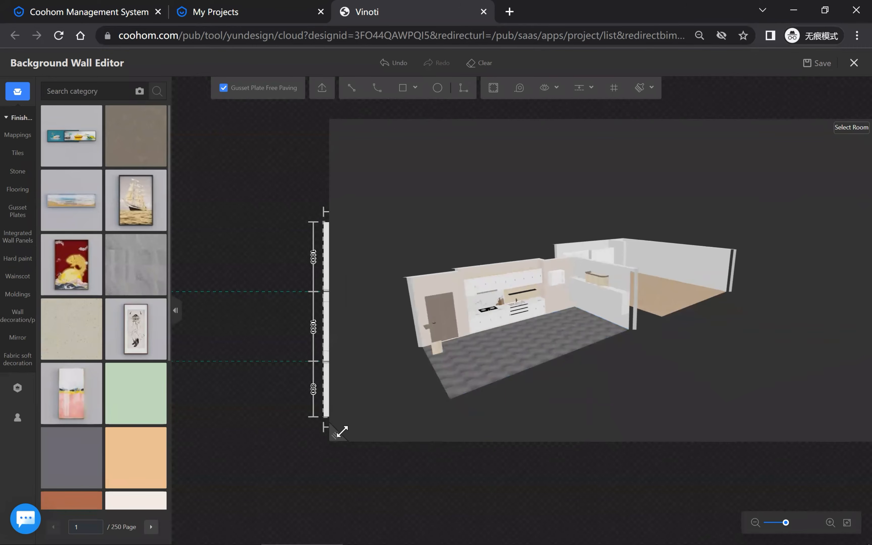
pyautogui.moveTo(341, 432); pyautogui.dragTo(664, 363)
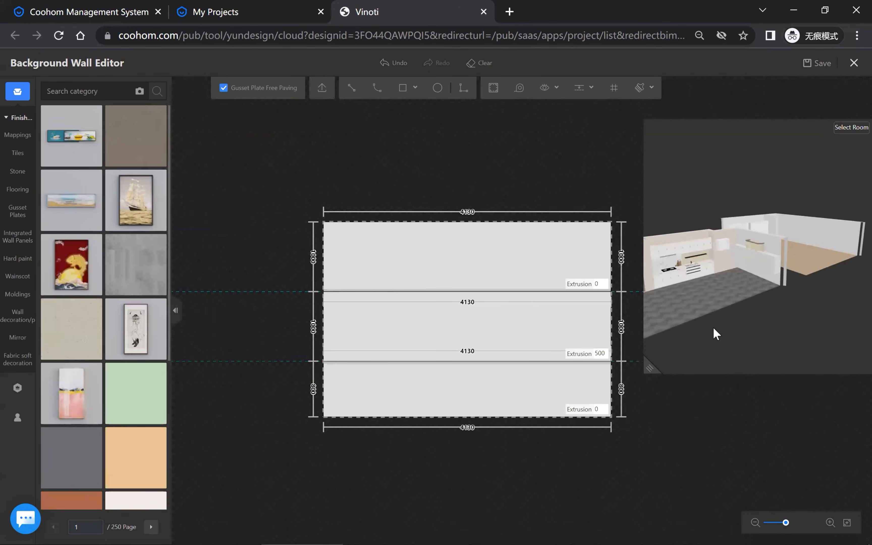
pyautogui.scroll(5, 769, 302)
pyautogui.scroll(-3, 746, 322)
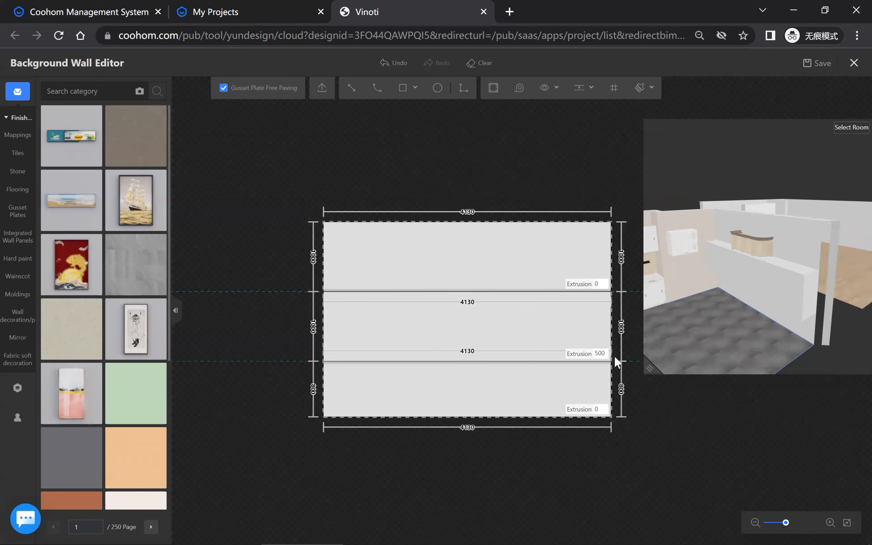
# Set the extrusion of the wall's middle band to 0 and of the lower and upper bands to 300.
pyautogui.doubleClick(597, 354)
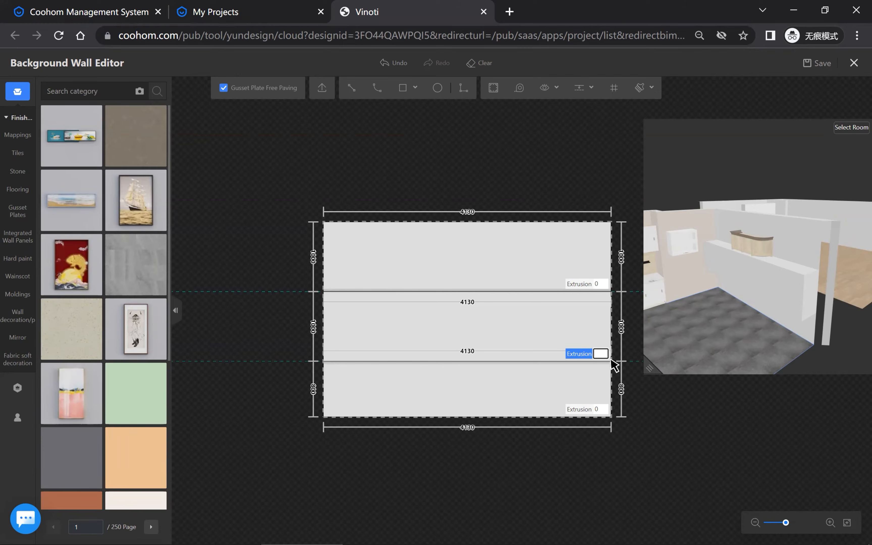
pyautogui.click(581, 381)
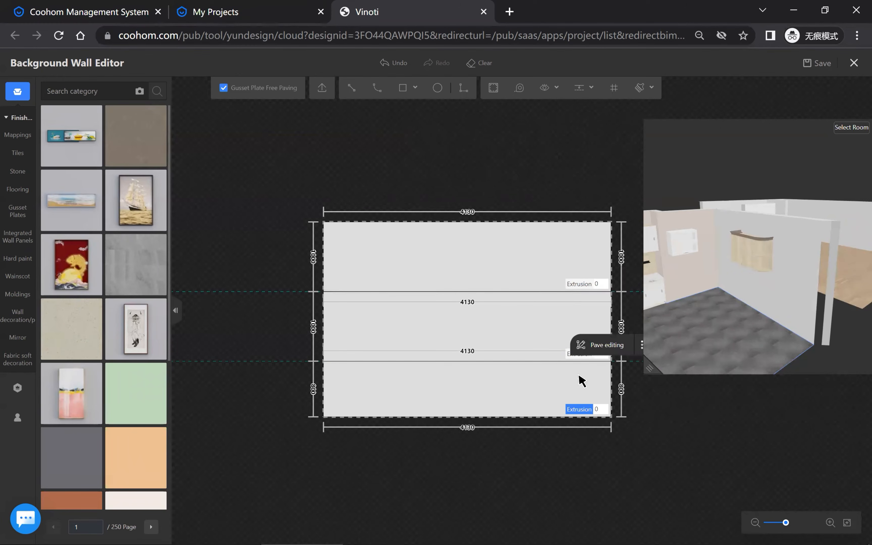
pyautogui.click(599, 411)
pyautogui.click(600, 284)
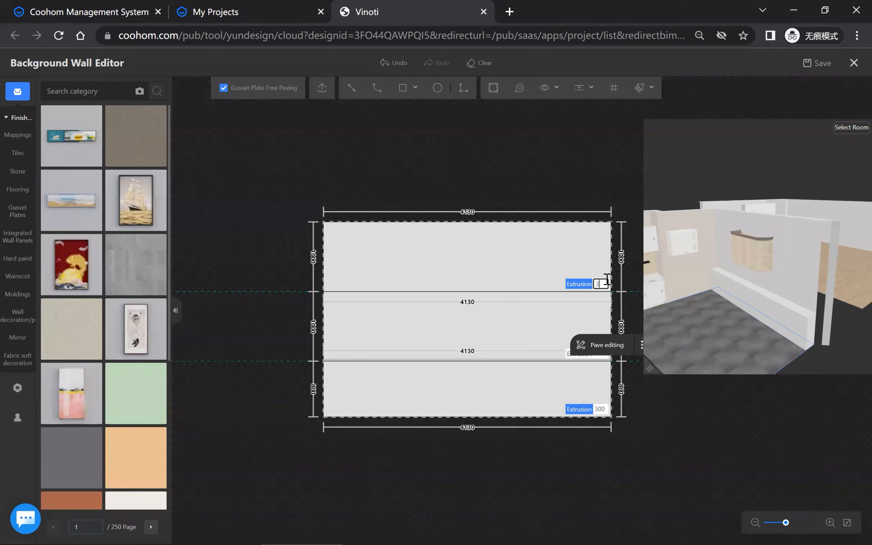
pyautogui.press('Return')
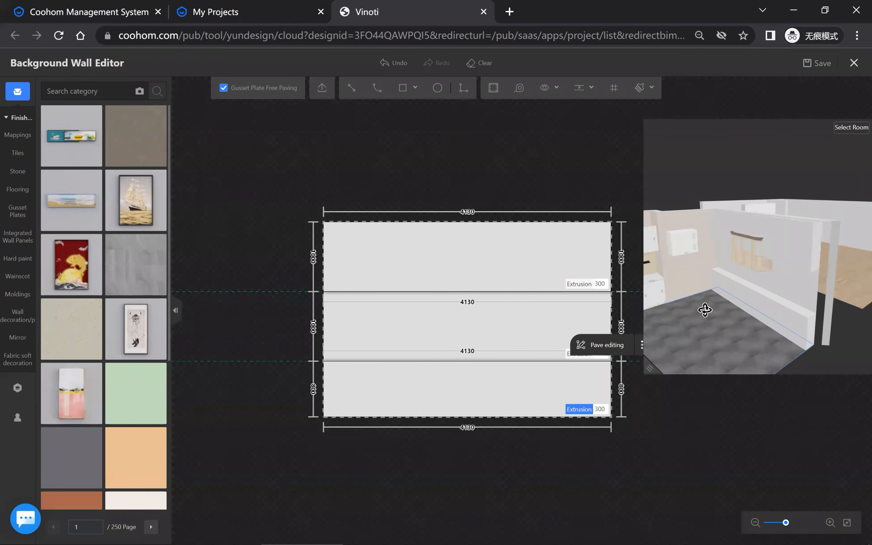
# Inspect the extruded wall bands in the 3D preview, then save the wall and leave the wall editor.
pyautogui.moveTo(704, 310); pyautogui.dragTo(728, 325)
pyautogui.moveTo(741, 350); pyautogui.dragTo(679, 355, button='right')
pyautogui.scroll(5, 706, 355)
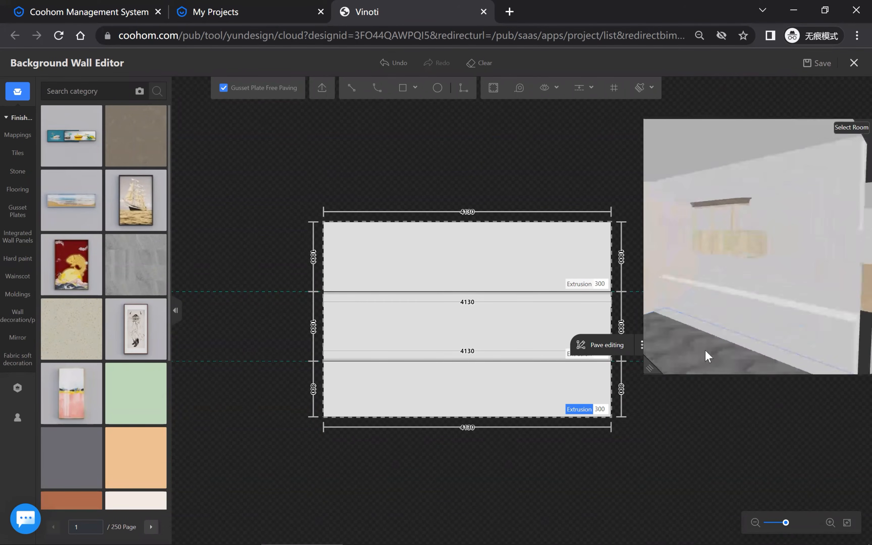
pyautogui.scroll(-5, 704, 354)
pyautogui.moveTo(691, 365)
pyautogui.mouseDown()
pyautogui.moveTo(731, 361)
pyautogui.moveTo(689, 361)
pyautogui.moveTo(683, 370)
pyautogui.mouseUp()
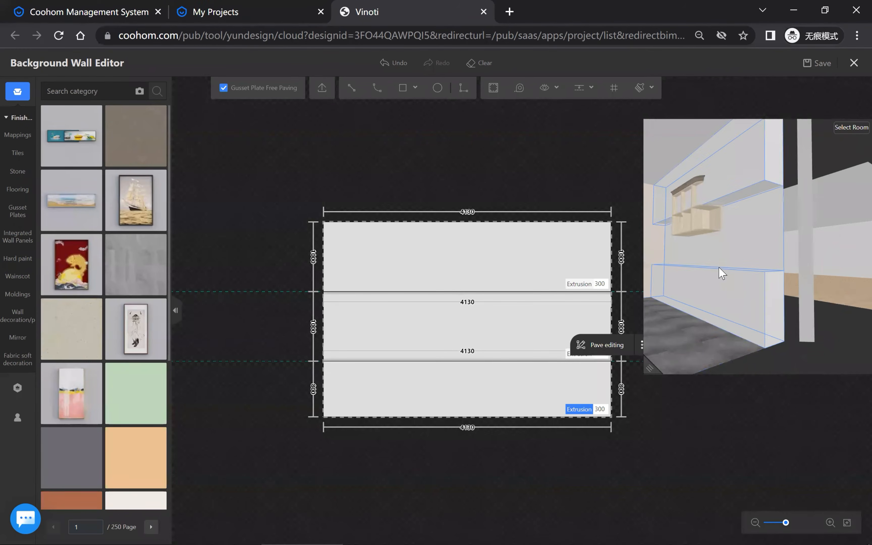
pyautogui.moveTo(697, 332); pyautogui.dragTo(715, 341)
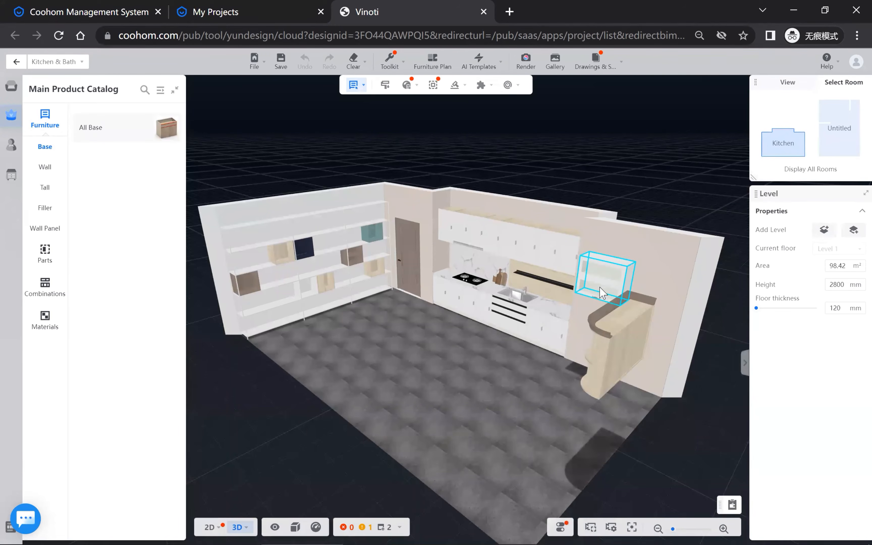
# Select all parts of the open wooden wall cabinet on the extruded wall and delete them.
pyautogui.moveTo(500, 449); pyautogui.dragTo(590, 237)
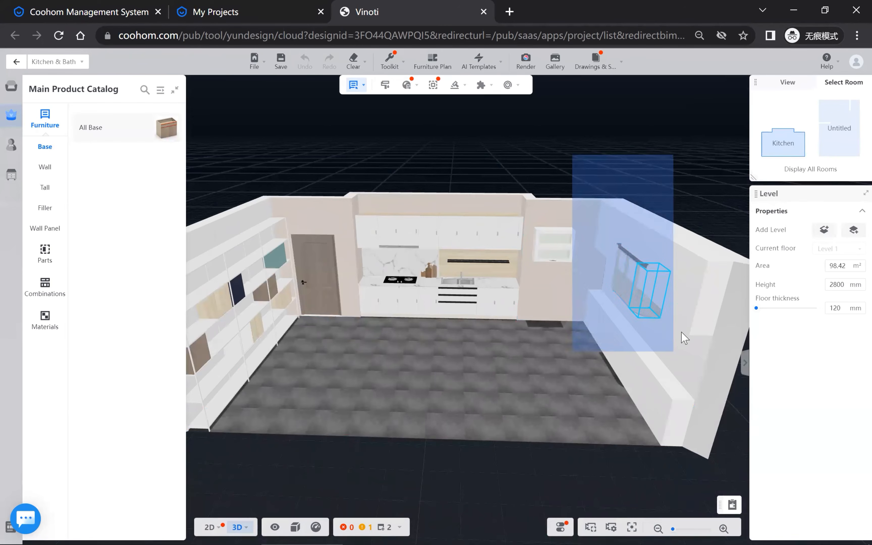
pyautogui.click(652, 267)
pyautogui.click(645, 336)
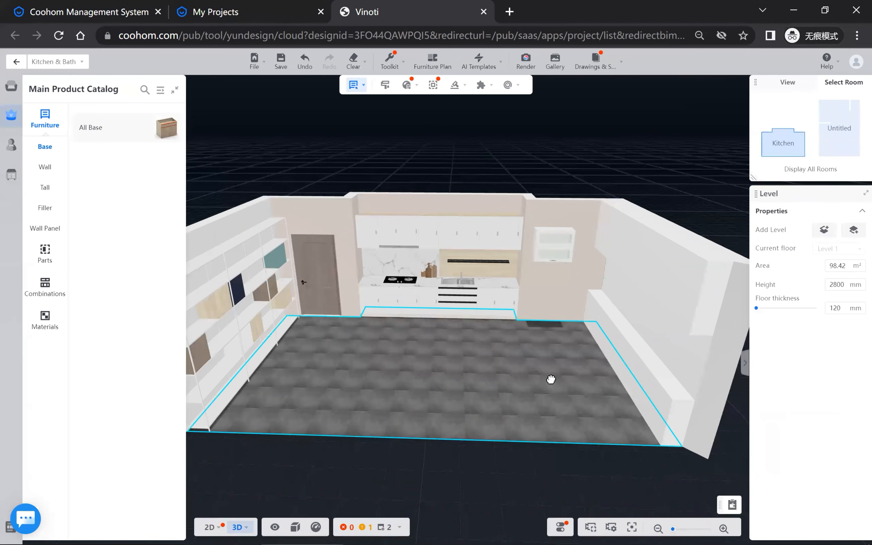
# Select the recessed middle area of the extruded wall and open it in the Wall Editor.
pyautogui.moveTo(550, 379); pyautogui.dragTo(669, 273)
pyautogui.click(696, 247)
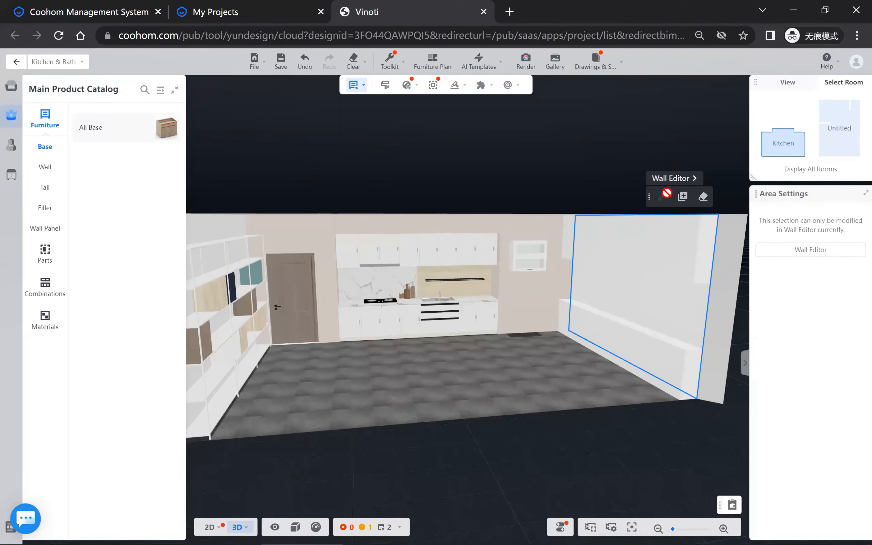
pyautogui.click(670, 179)
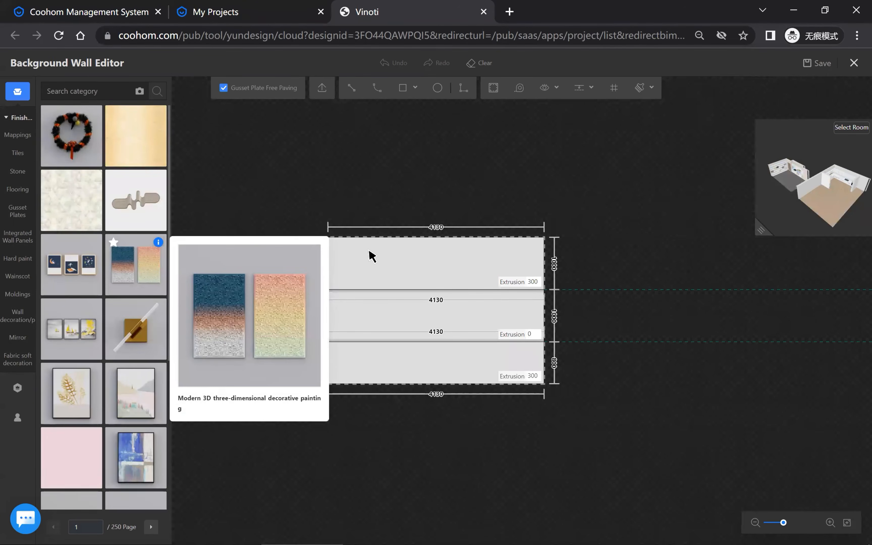
pyautogui.scroll(1, 381, 301)
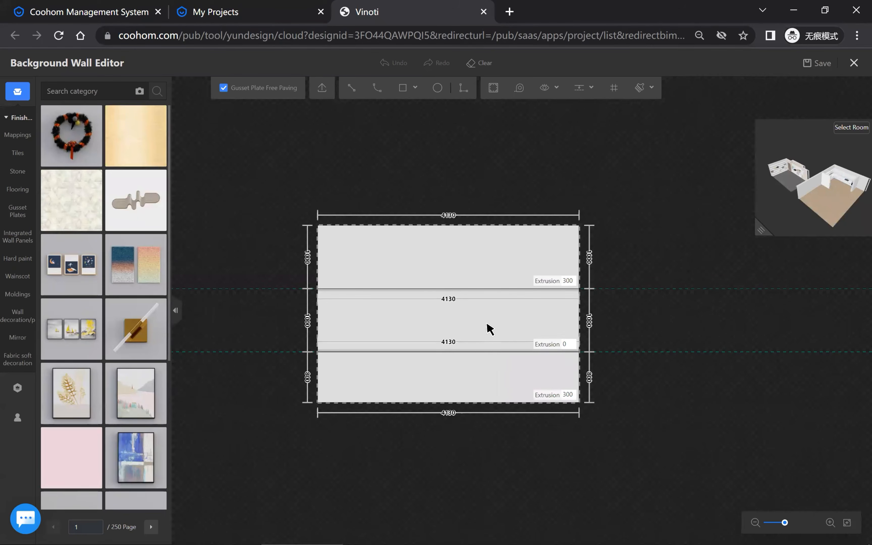
# View the section profile of the modeling line between the wall's middle and lower bands and leave it without changes.
pyautogui.click(481, 350)
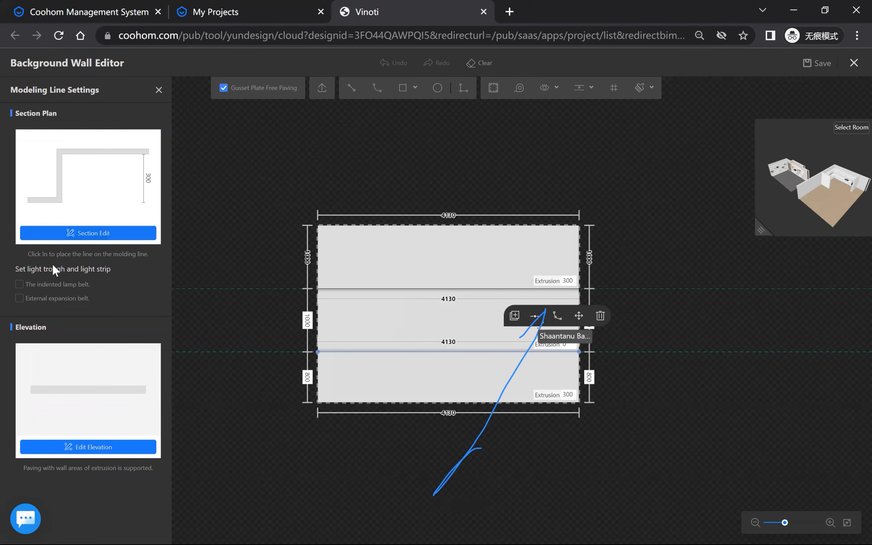
pyautogui.click(86, 234)
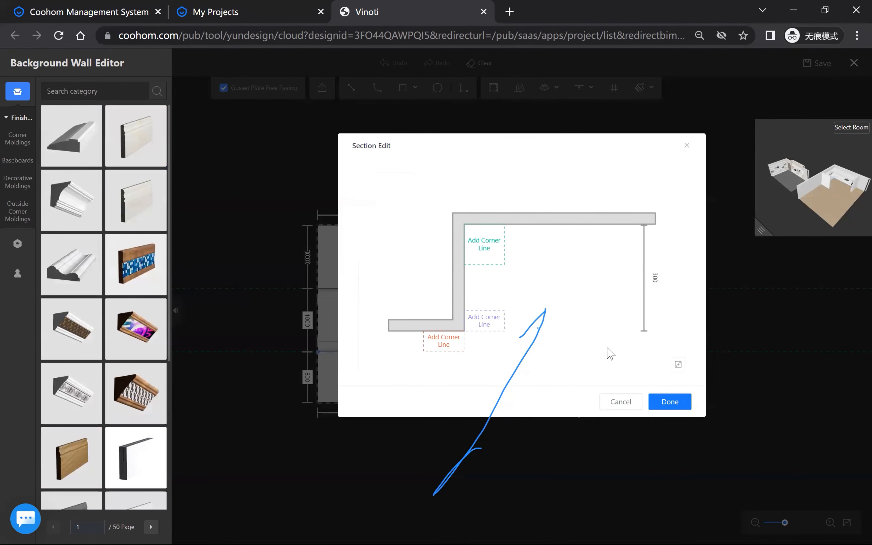
pyautogui.click(626, 405)
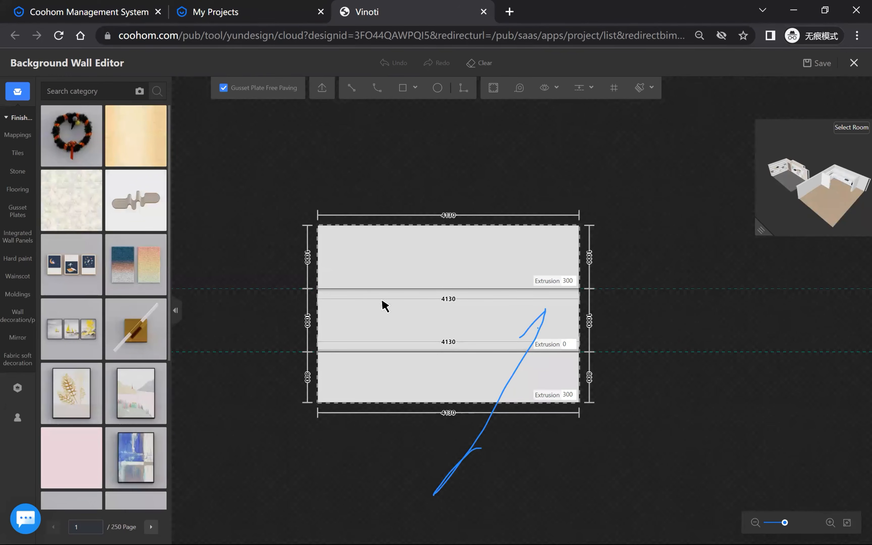
# Enable the indented lamp belt on the line between the wall's upper and middle bands, save the wall and exit the editor.
pyautogui.click(454, 302)
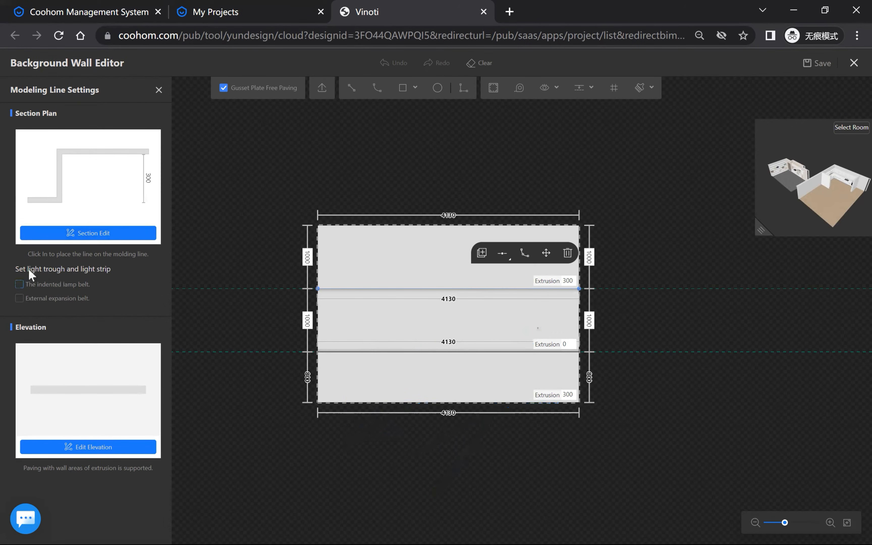
pyautogui.click(19, 284)
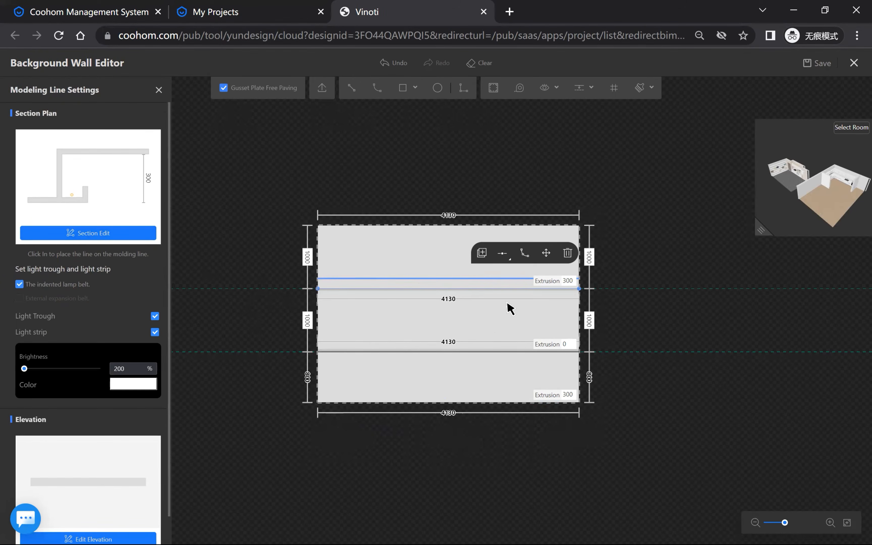
pyautogui.scroll(2, 511, 309)
pyautogui.scroll(-1, 494, 306)
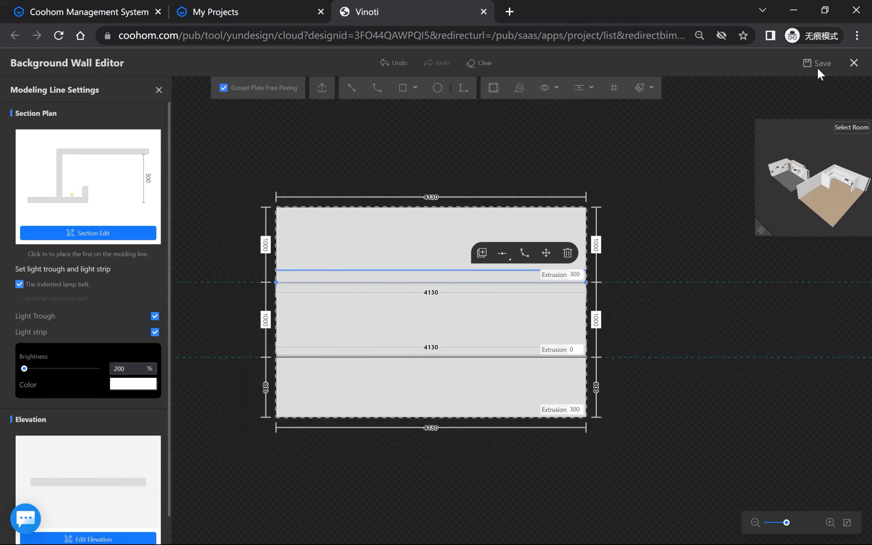
pyautogui.click(824, 64)
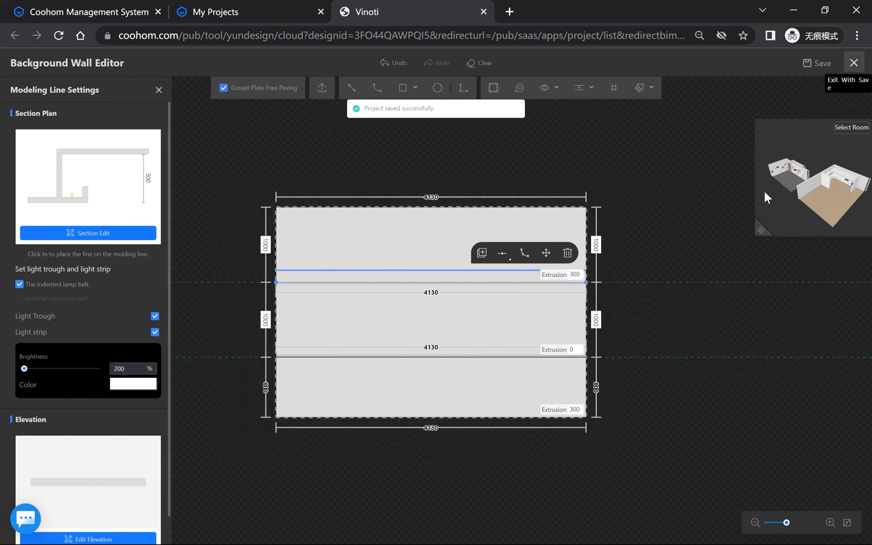
pyautogui.click(851, 68)
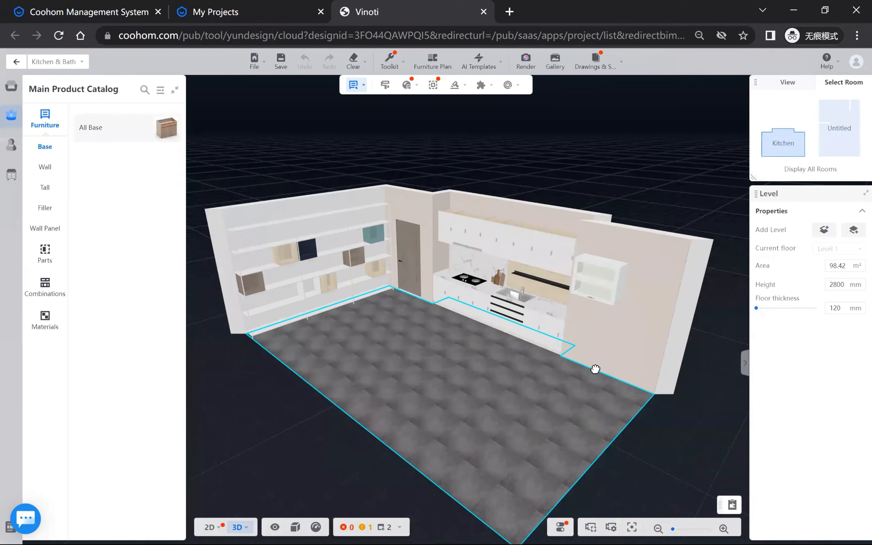
# Set the 3D display style of the kitchen to Material + Wireframe.
pyautogui.moveTo(595, 369); pyautogui.dragTo(642, 285)
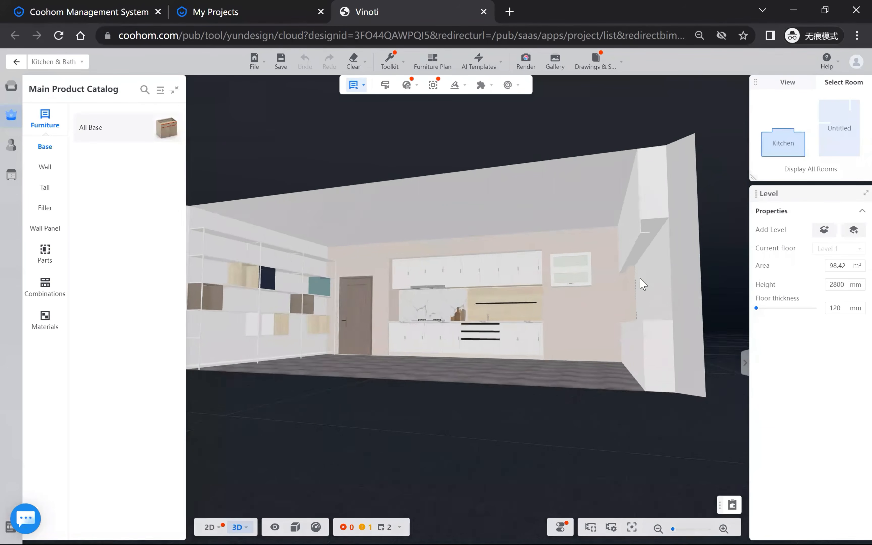
pyautogui.moveTo(642, 284); pyautogui.dragTo(527, 442, button='right')
pyautogui.moveTo(576, 154); pyautogui.dragTo(539, 378, button='right')
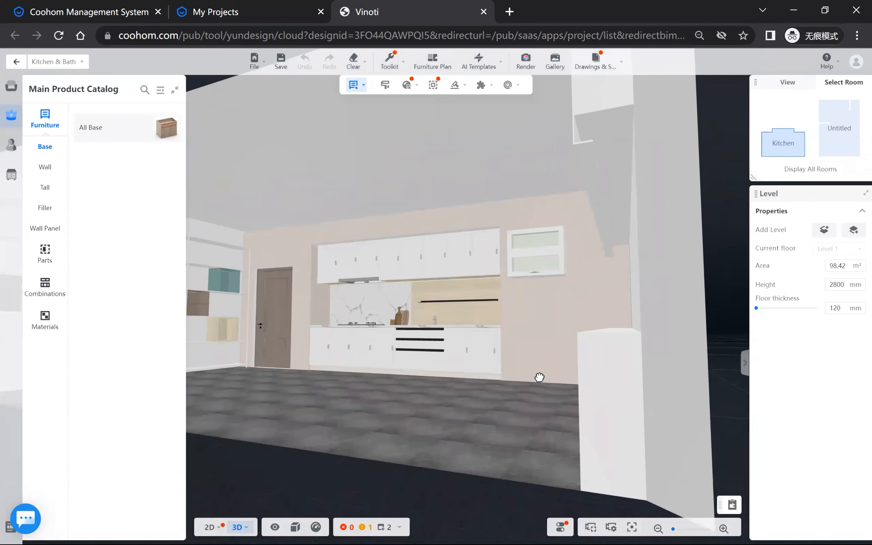
pyautogui.moveTo(531, 433); pyautogui.dragTo(555, 437)
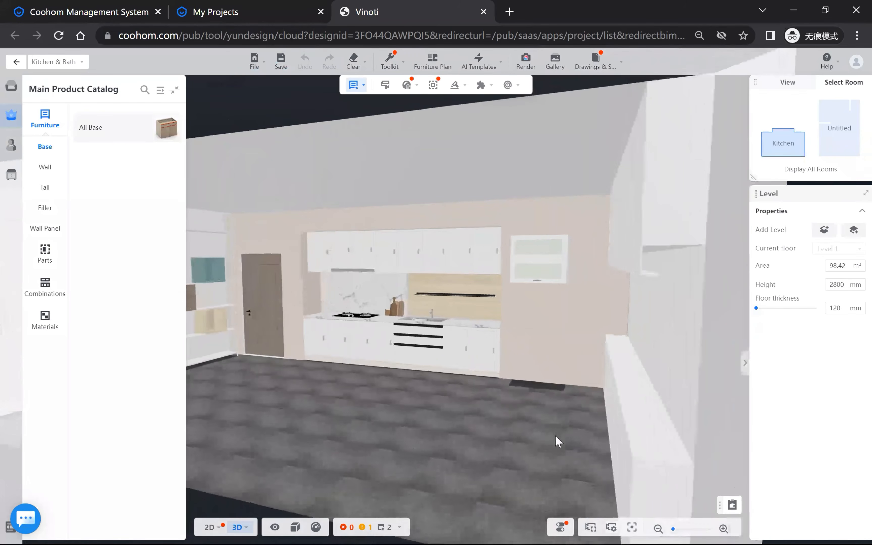
pyautogui.moveTo(468, 443); pyautogui.dragTo(487, 469)
pyautogui.scroll(-4, 423, 471)
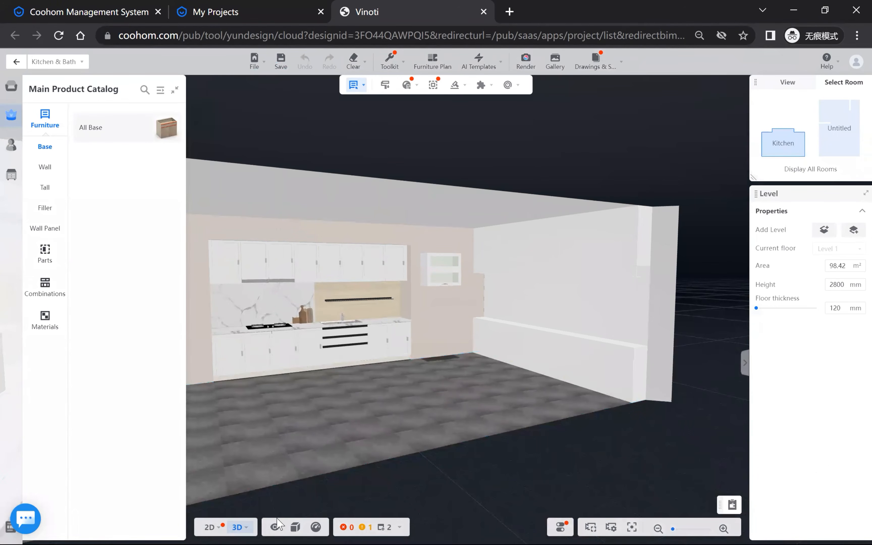
pyautogui.moveTo(300, 528)
pyautogui.click(283, 487)
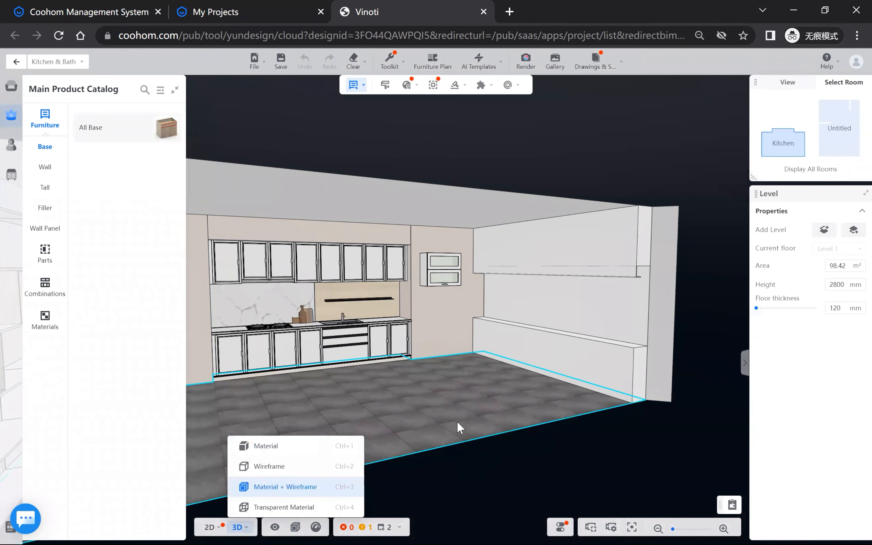
# Examine the outlined kitchen cabinets and the extruded wall in the 3D view from several angles and distances.
pyautogui.moveTo(509, 432); pyautogui.dragTo(531, 425)
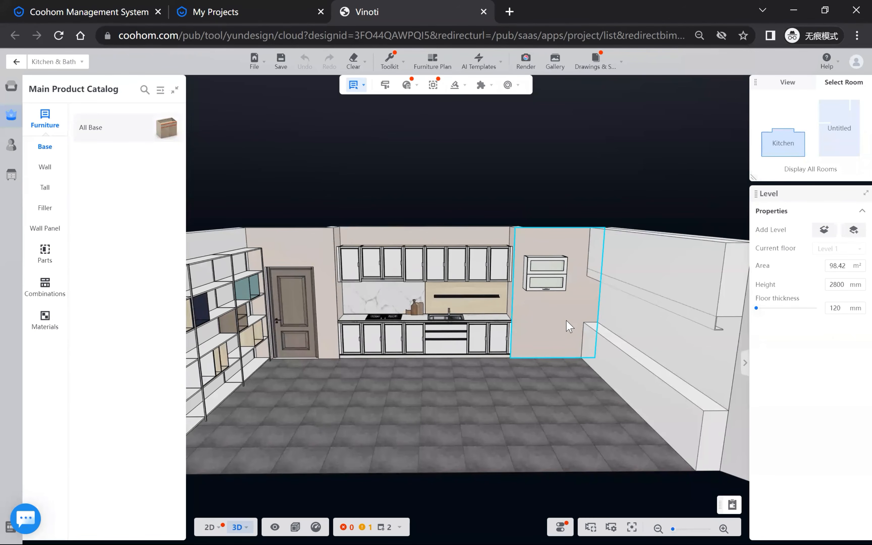
pyautogui.scroll(3, 465, 270)
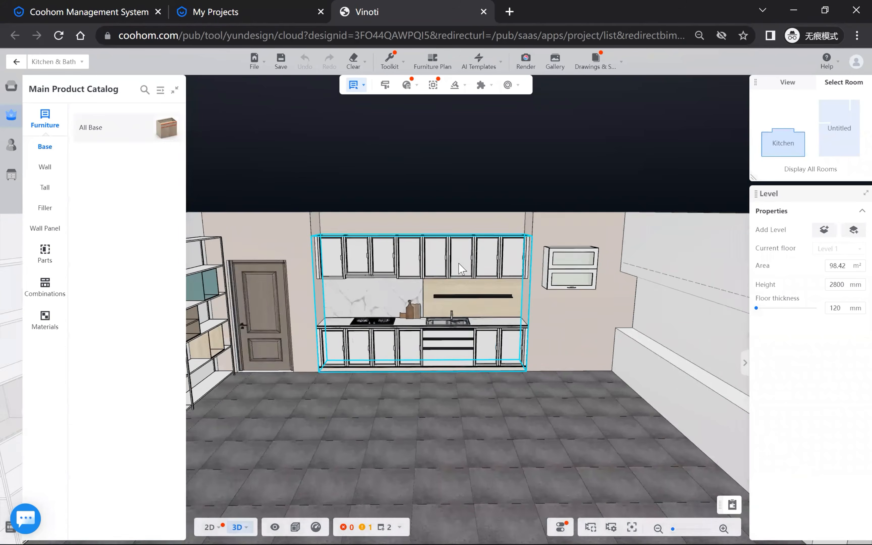
pyautogui.scroll(3, 462, 268)
pyautogui.scroll(2, 479, 247)
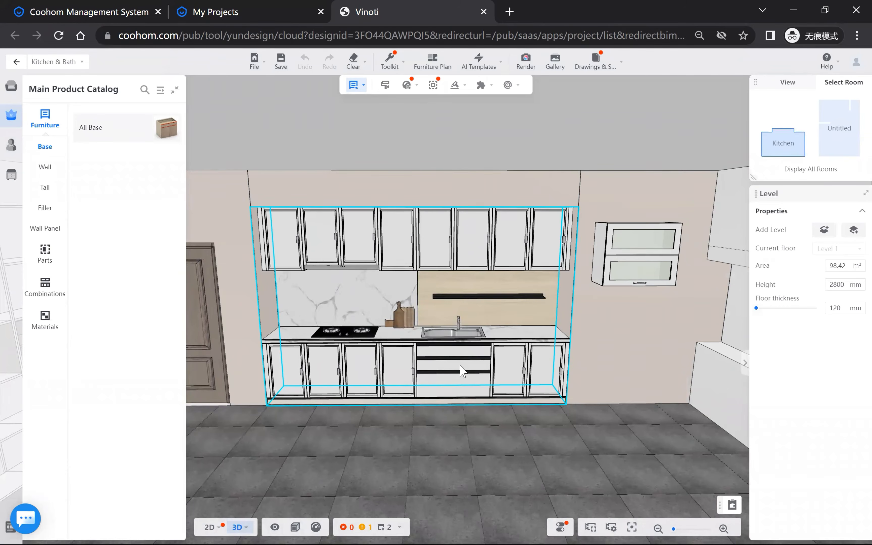
pyautogui.scroll(-3, 460, 366)
pyautogui.moveTo(464, 407); pyautogui.dragTo(443, 262)
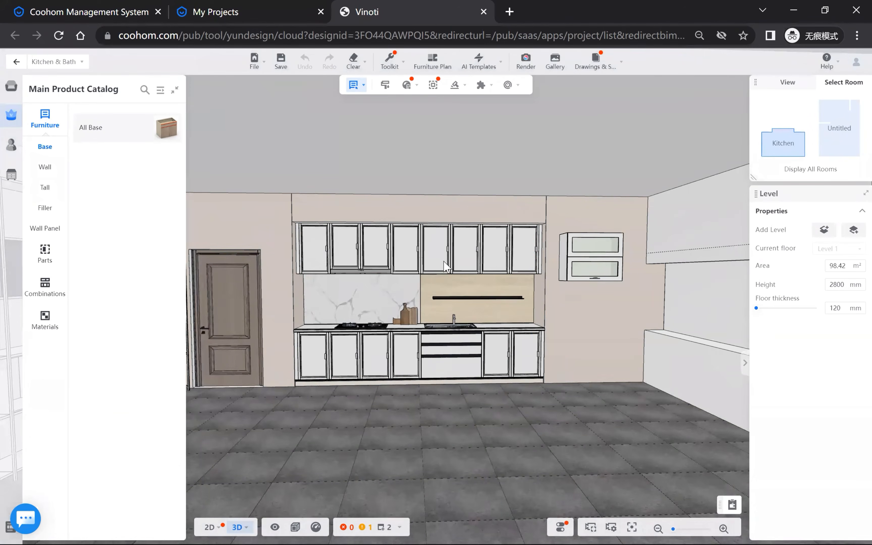
pyautogui.moveTo(516, 399); pyautogui.dragTo(488, 260)
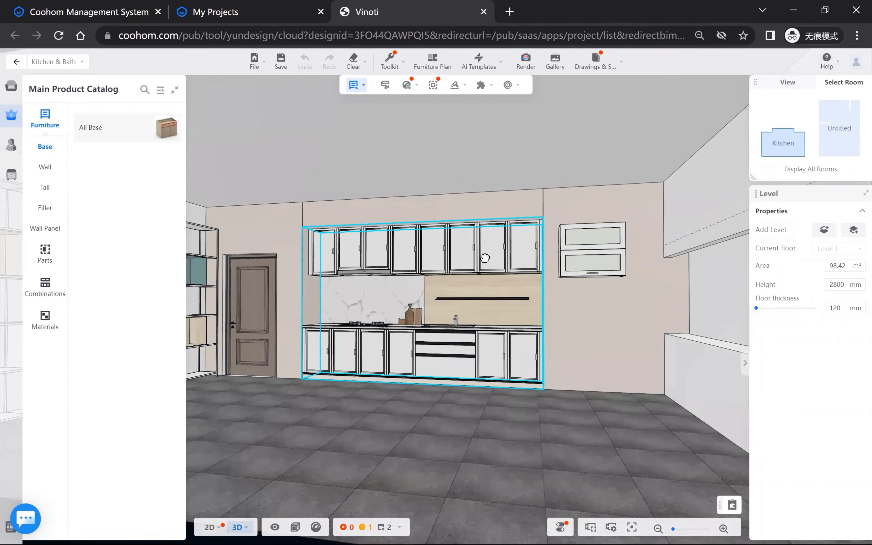
pyautogui.scroll(-5, 389, 387)
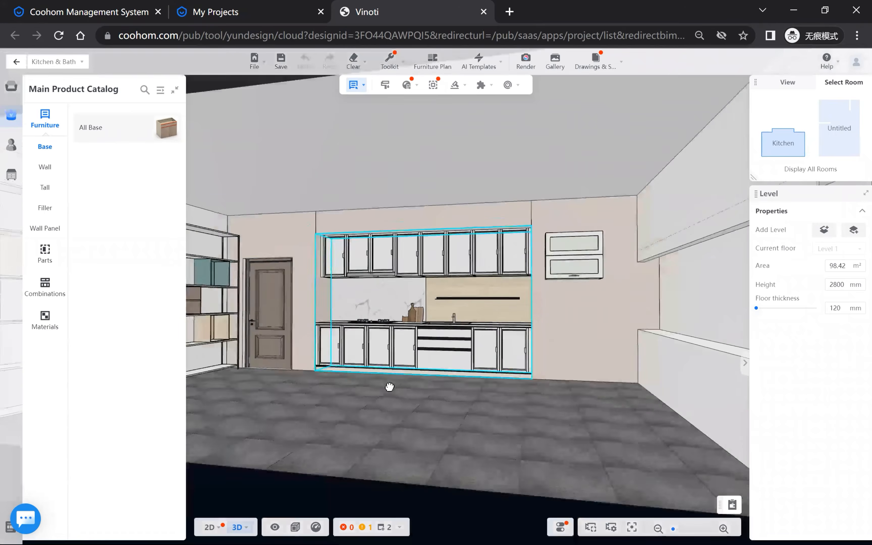
pyautogui.moveTo(440, 401); pyautogui.dragTo(370, 266)
pyautogui.scroll(5, 370, 267)
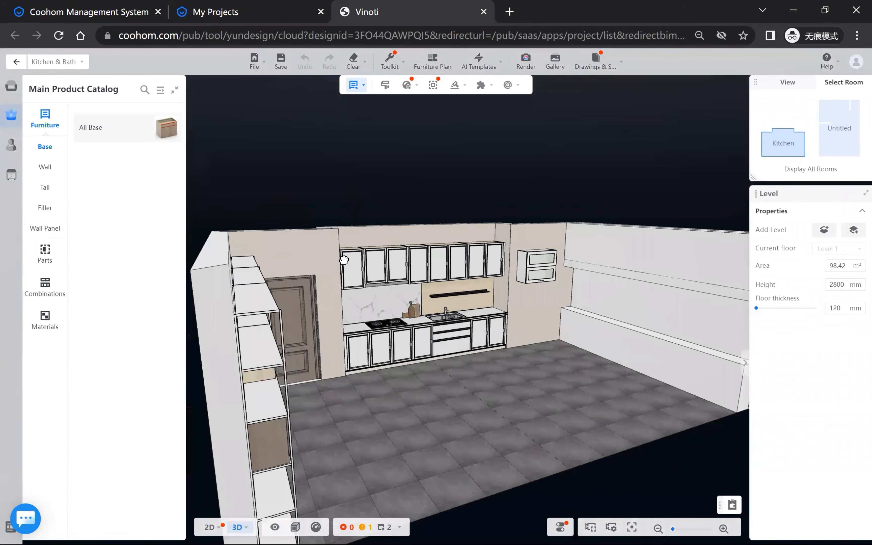
pyautogui.scroll(3, 413, 235)
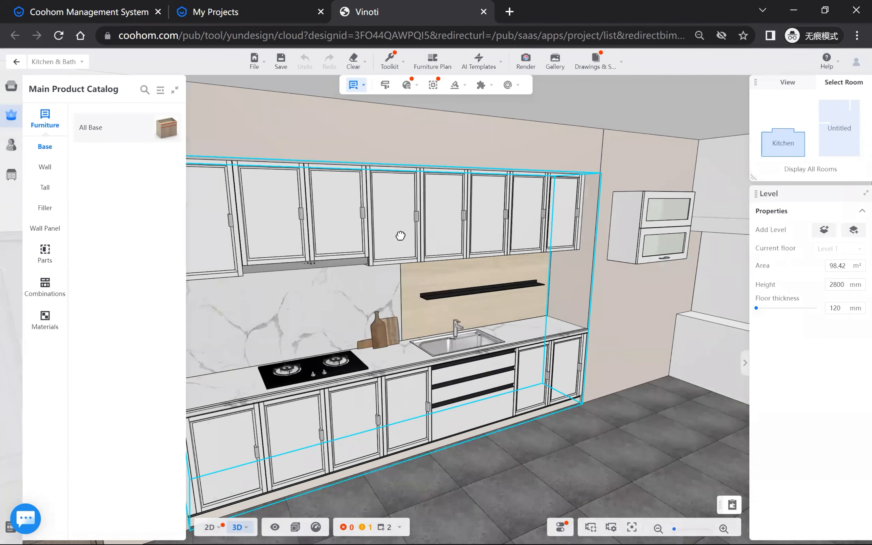
# Change the selection mode from furniture to parts and select the door of the fifth upper cabinet, counted from the hood side.
pyautogui.click(436, 228)
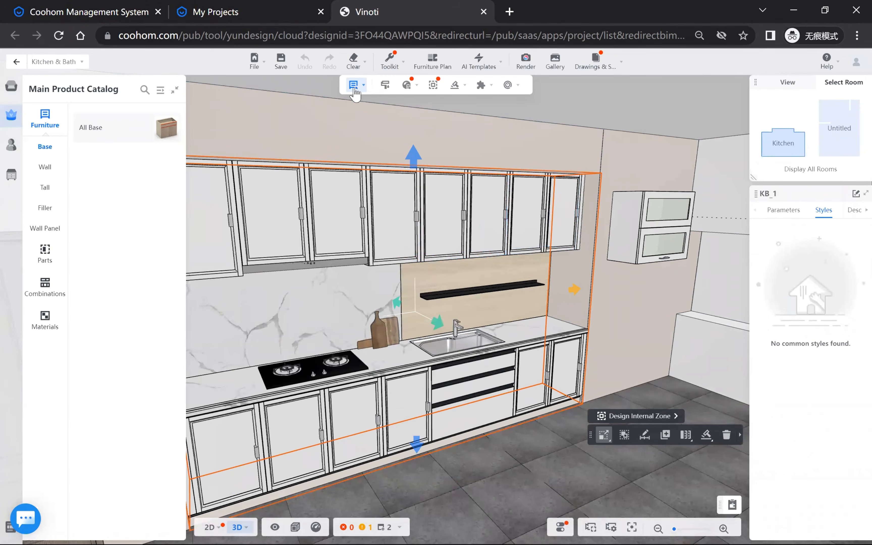
pyautogui.moveTo(356, 84)
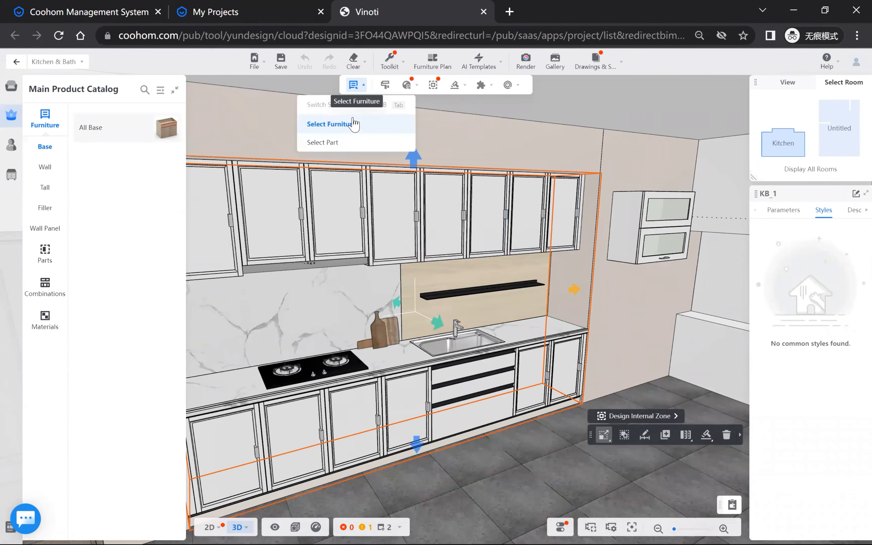
pyautogui.press('Tab')
pyautogui.click(444, 232)
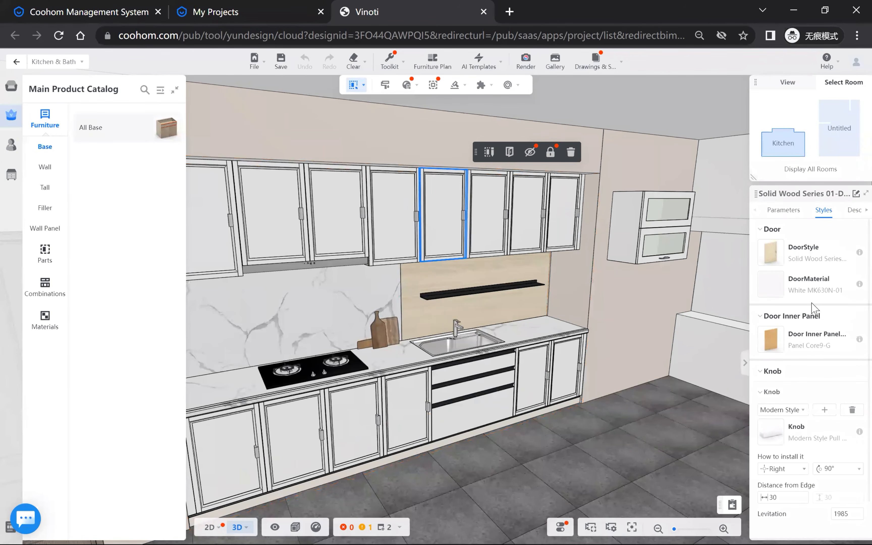
# Open all cabinet doors and drawers in the kitchen to view the interiors, and close them again.
pyautogui.scroll(-3, 563, 333)
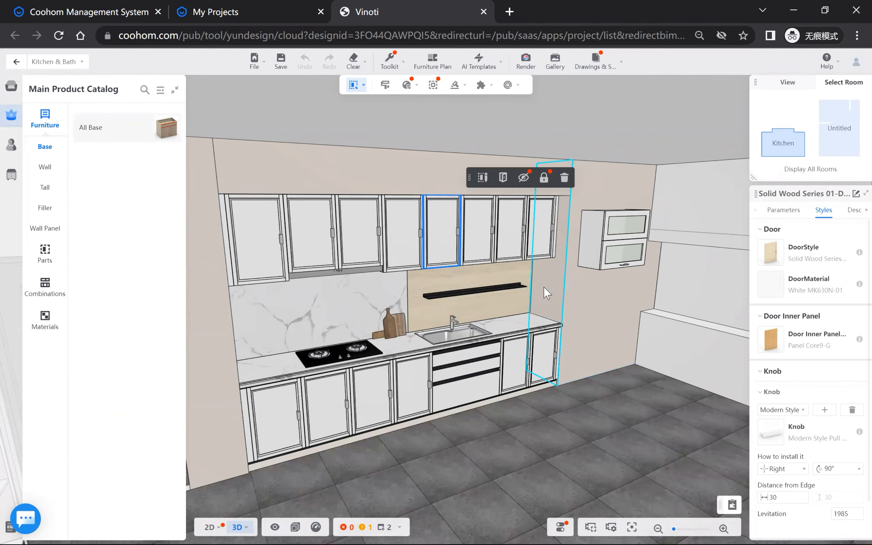
pyautogui.press('o')
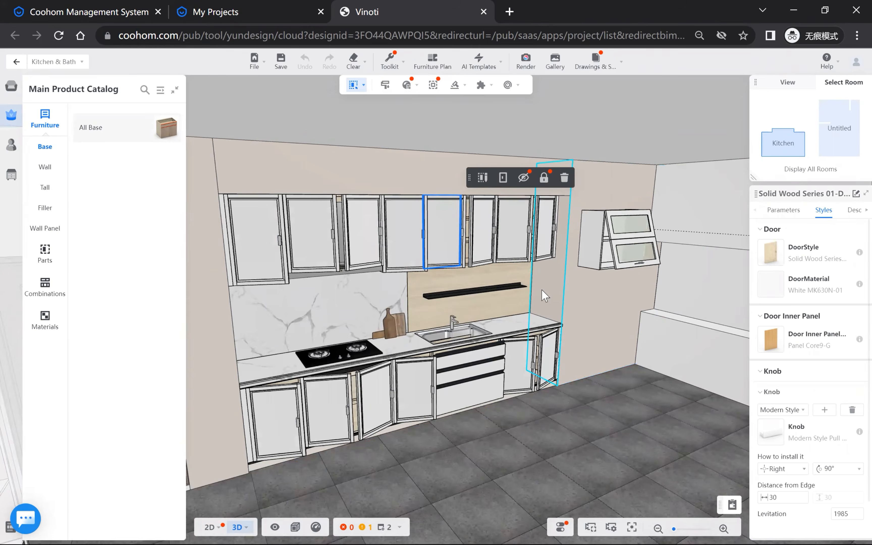
pyautogui.moveTo(612, 396); pyautogui.dragTo(631, 439, button='right')
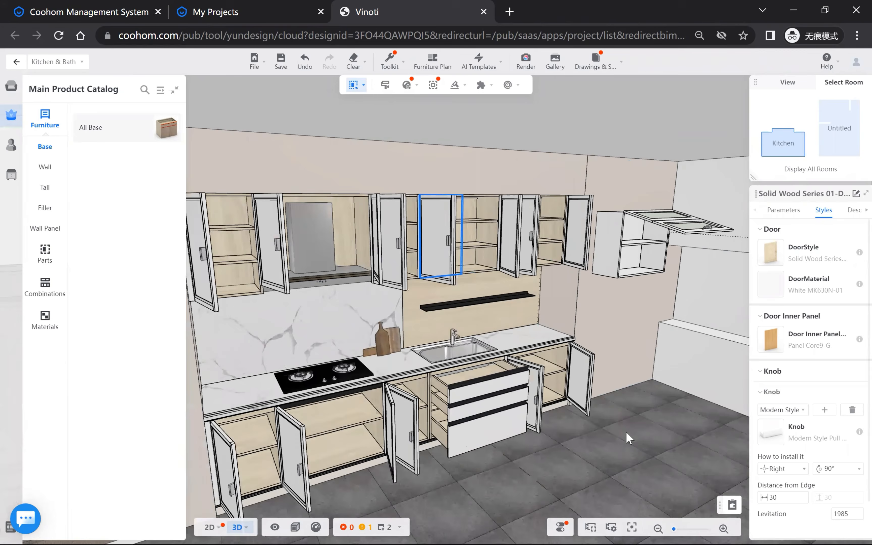
pyautogui.scroll(-2, 625, 431)
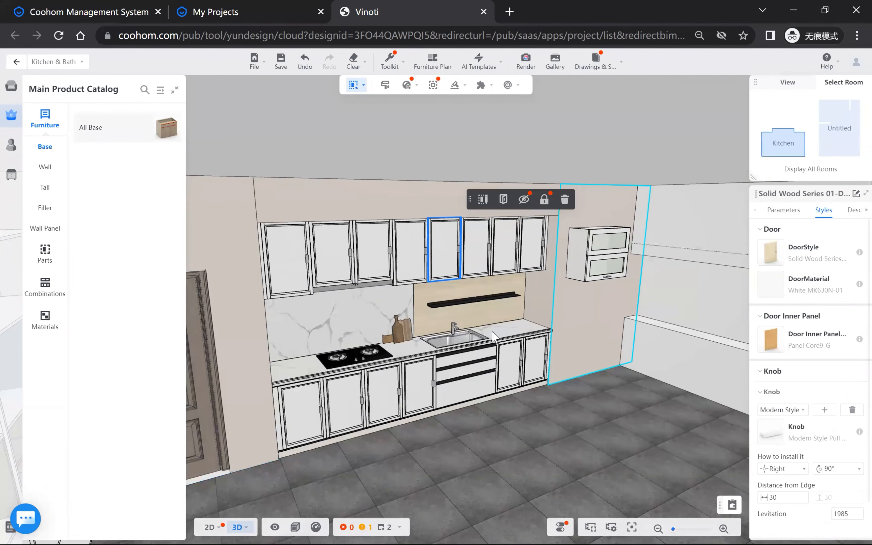
# Examine the closed kitchen cabinets, the sink area and the glass-door wall cabinet up close and from above.
pyautogui.scroll(2, 487, 331)
pyautogui.scroll(4, 488, 332)
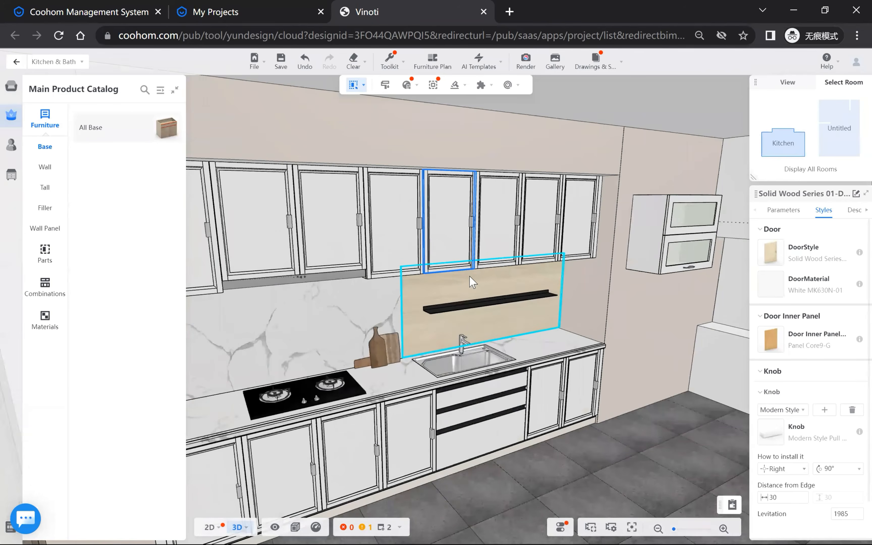
pyautogui.scroll(1, 499, 257)
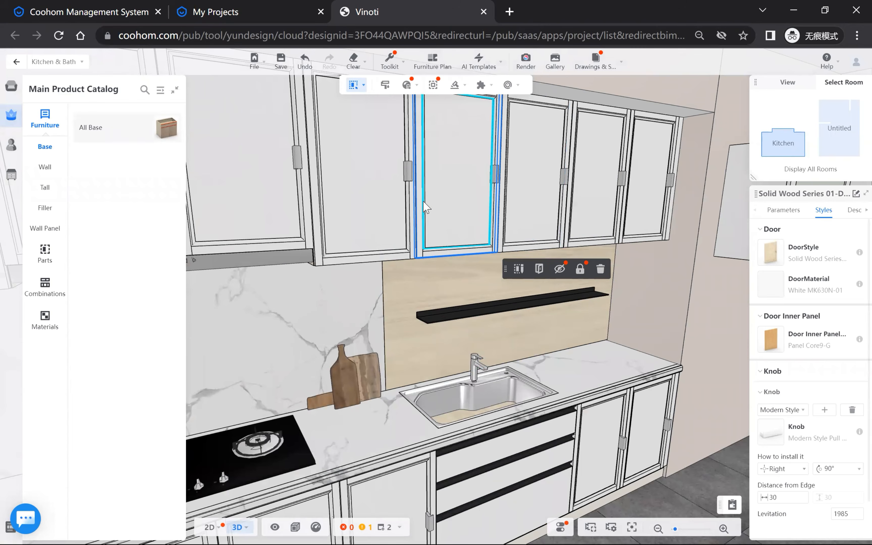
pyautogui.scroll(-1, 421, 237)
pyautogui.scroll(-2, 443, 295)
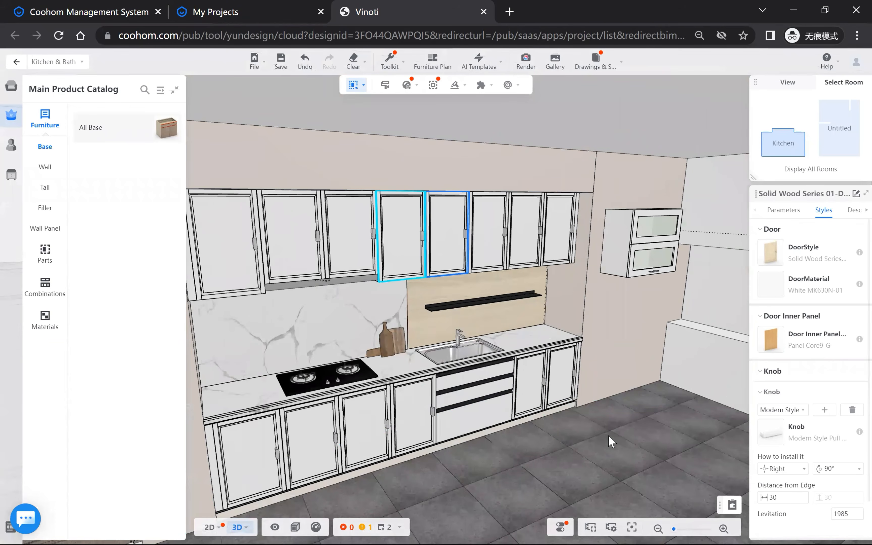
pyautogui.moveTo(563, 440); pyautogui.dragTo(502, 248)
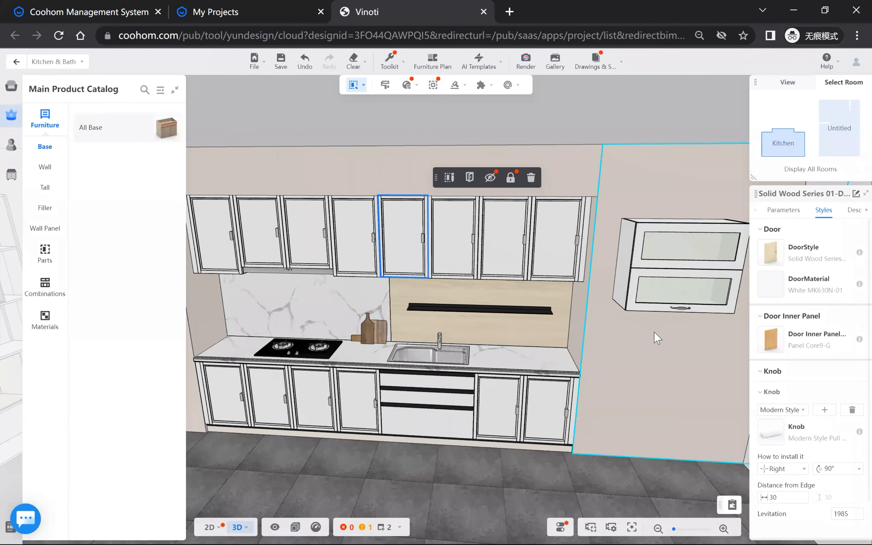
pyautogui.scroll(-5, 566, 417)
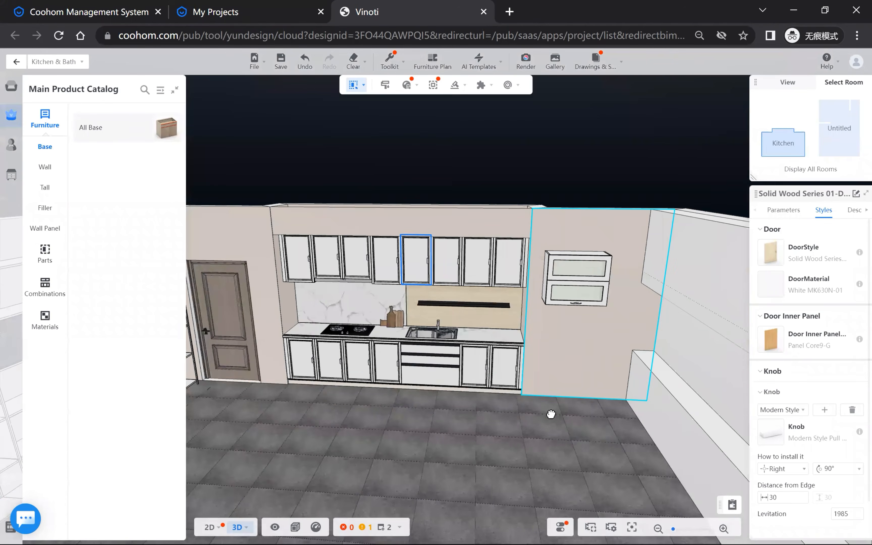
pyautogui.moveTo(567, 410); pyautogui.dragTo(574, 385)
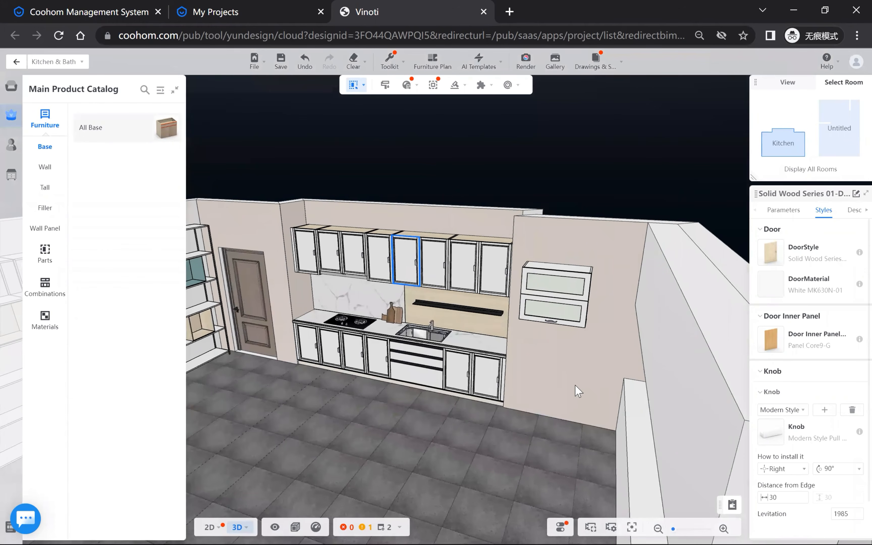
pyautogui.scroll(3, 621, 318)
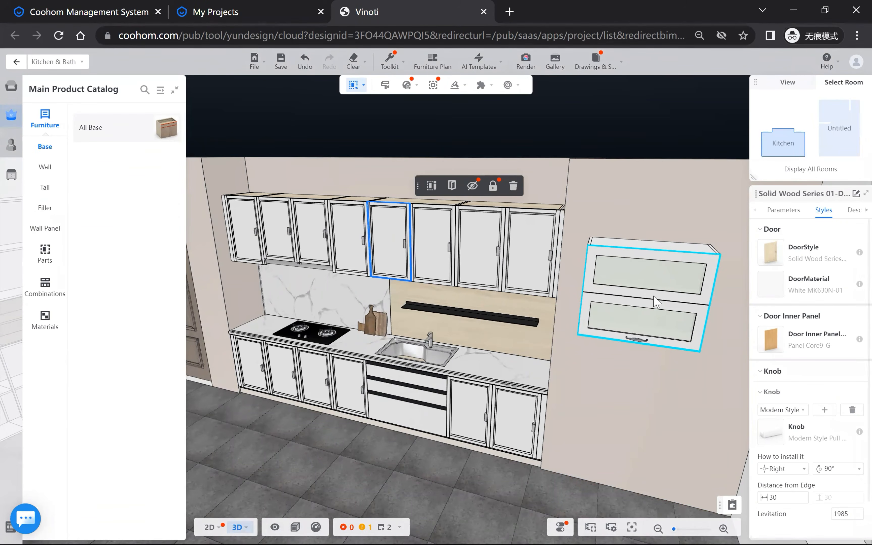
# Examine the whole kitchen from farther away and several angles, and check the personal product catalog alongside the main one.
pyautogui.scroll(-3, 639, 307)
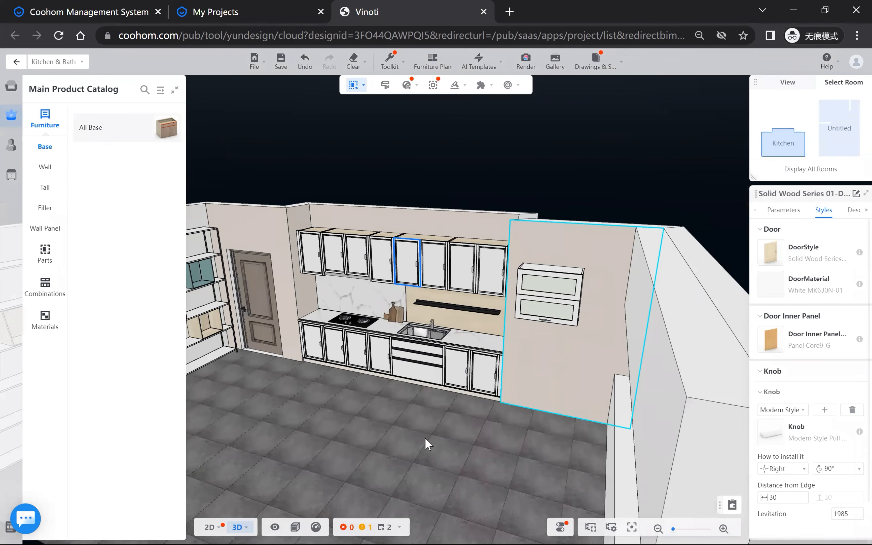
pyautogui.moveTo(447, 434); pyautogui.dragTo(472, 432)
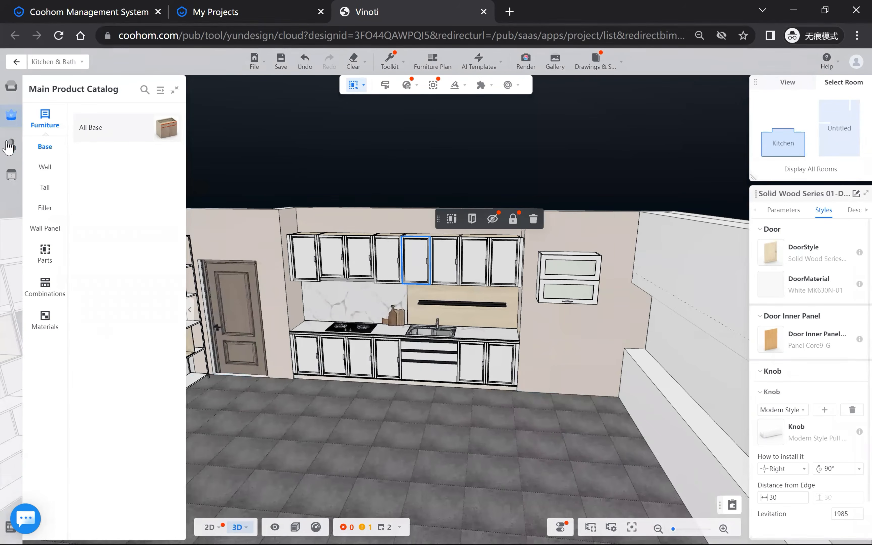
pyautogui.click(12, 144)
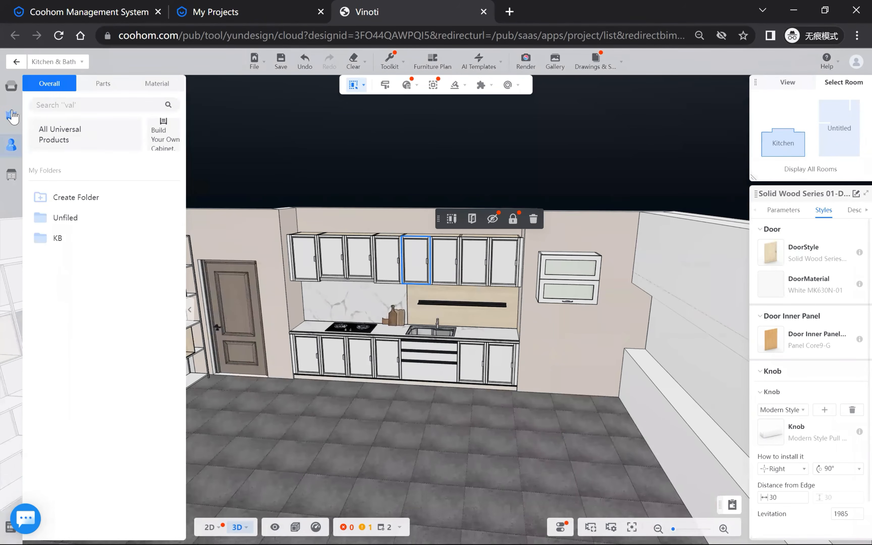
pyautogui.scroll(-5, 421, 339)
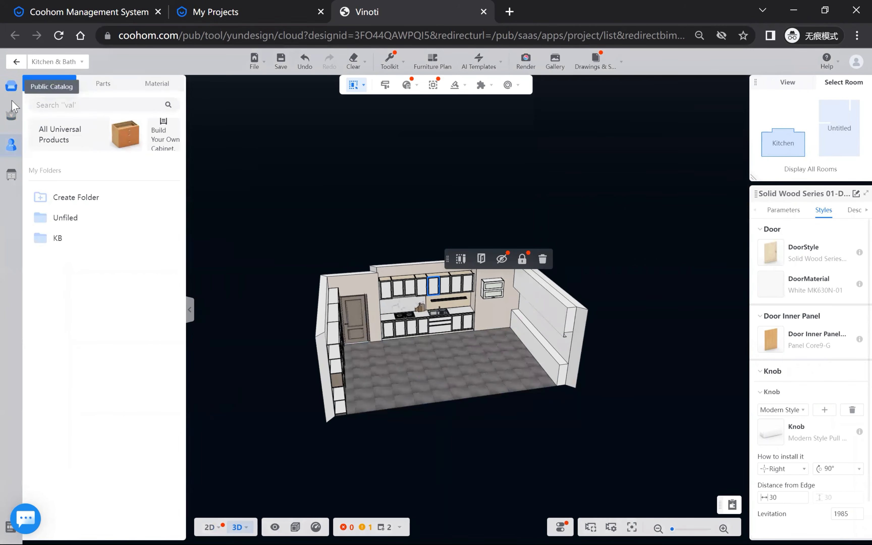
pyautogui.click(11, 115)
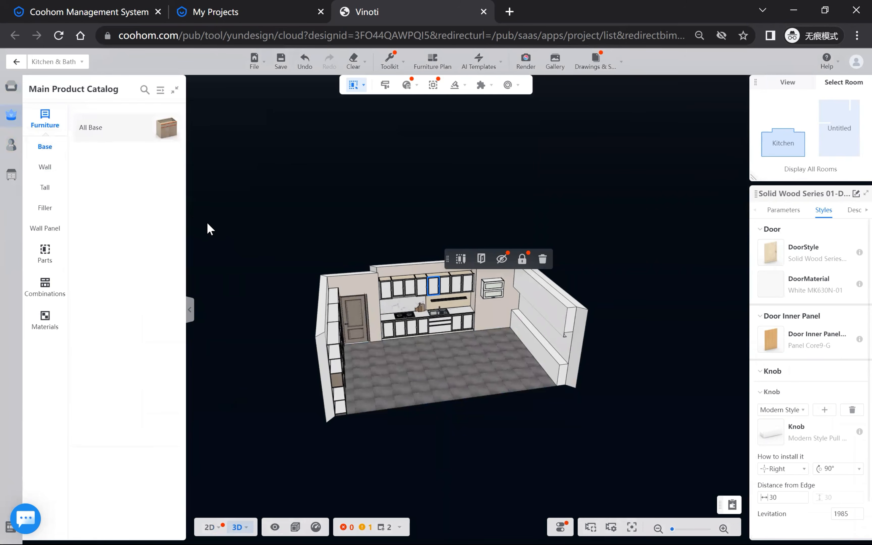
pyautogui.moveTo(497, 364); pyautogui.dragTo(438, 366)
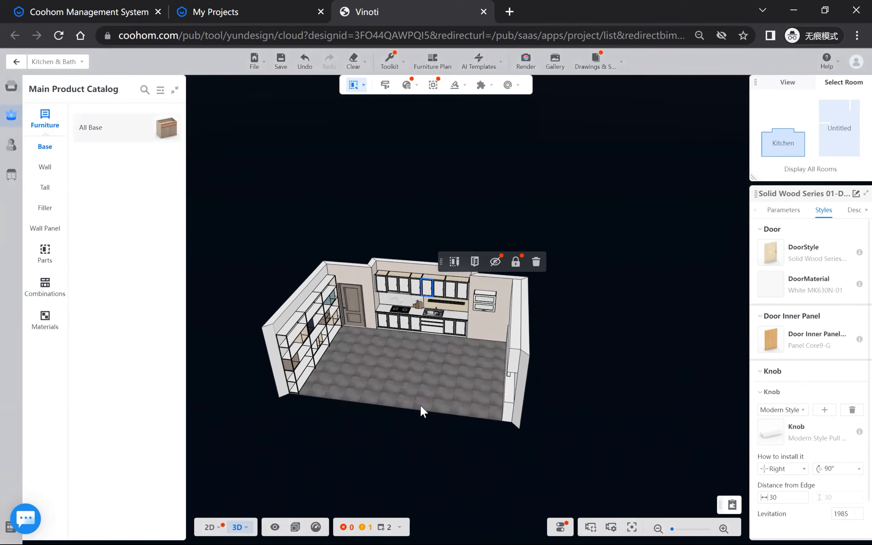
pyautogui.moveTo(421, 405); pyautogui.dragTo(479, 396)
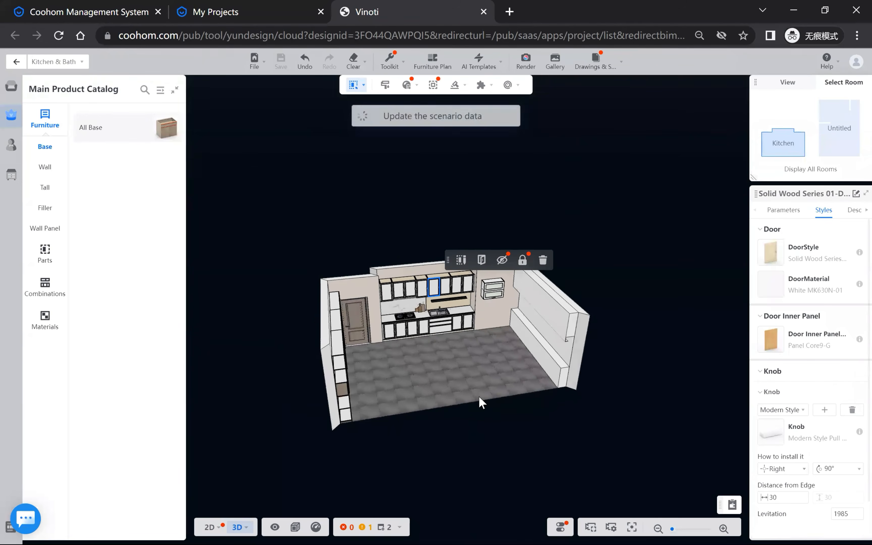
pyautogui.scroll(3, 481, 402)
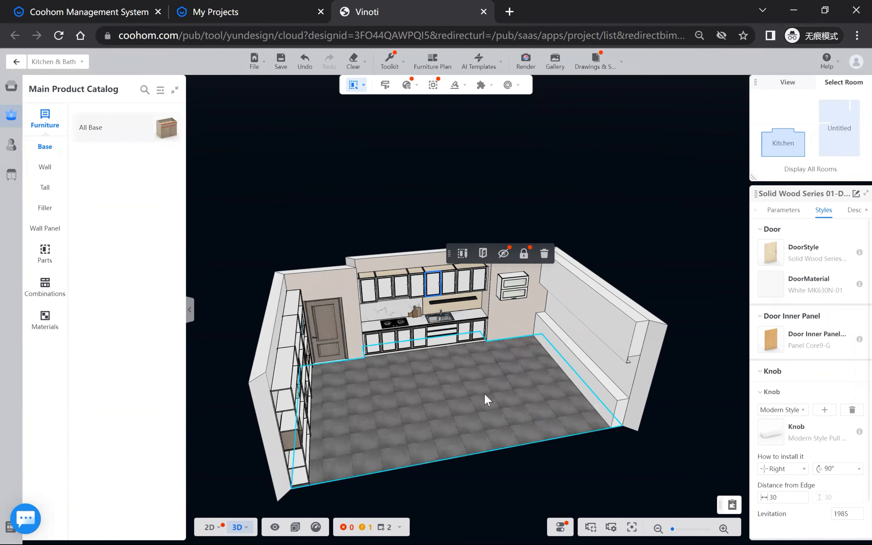
pyautogui.scroll(2, 484, 393)
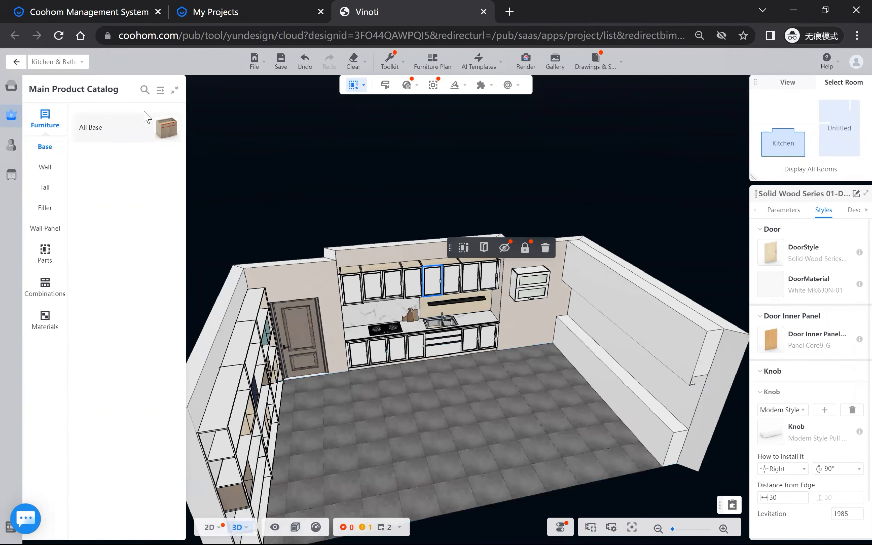
# Leave the Kitchen & Bath tool and open the kitchen's long blank wall opposite the cabinets in the wall editor.
pyautogui.click(14, 64)
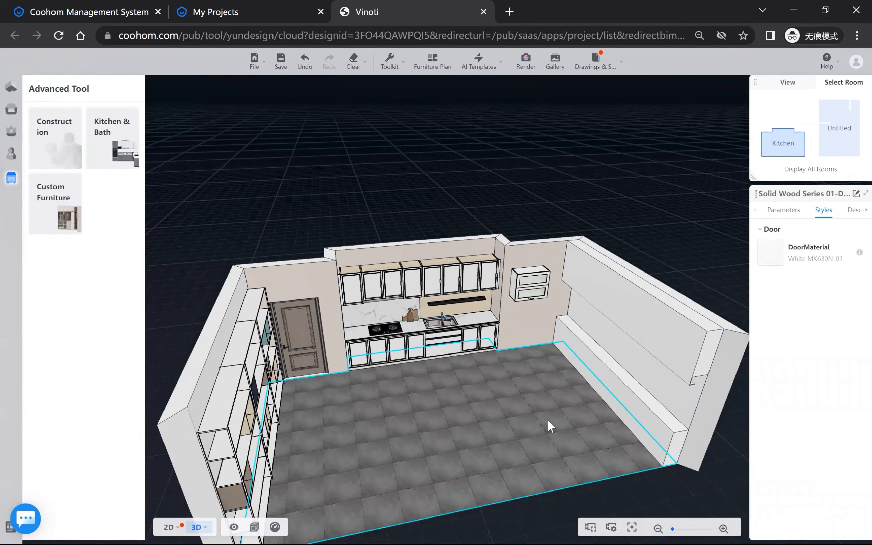
pyautogui.moveTo(548, 421); pyautogui.dragTo(359, 425)
pyautogui.scroll(-2, 358, 425)
pyautogui.moveTo(508, 389); pyautogui.dragTo(427, 223)
pyautogui.moveTo(476, 144); pyautogui.dragTo(554, 304)
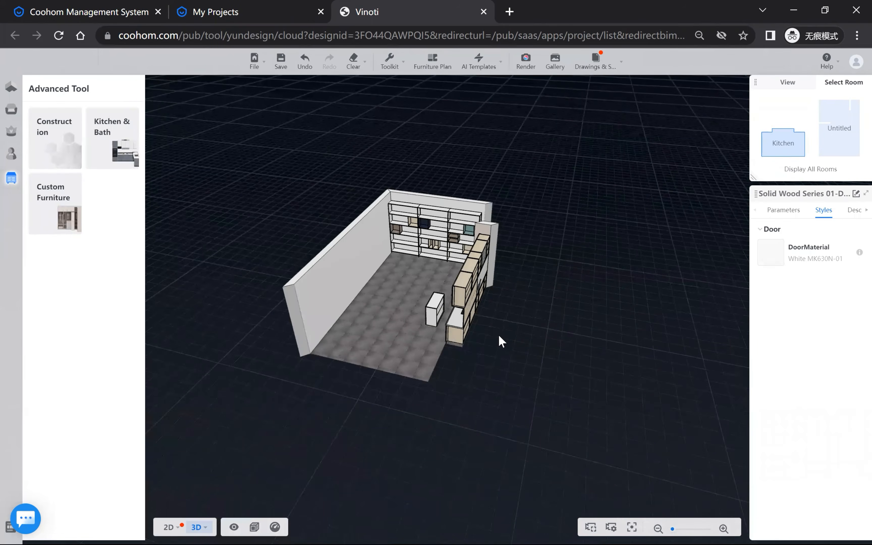
pyautogui.hotkey('ctrl', 's')
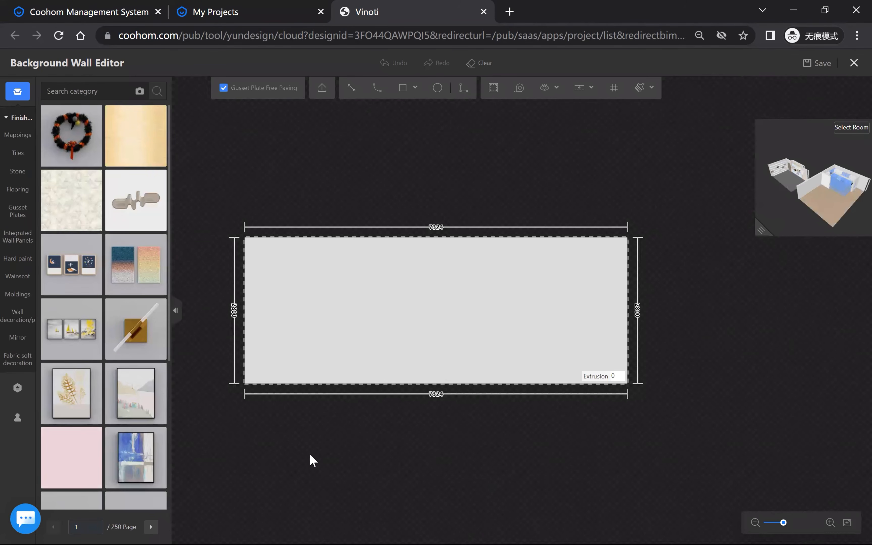
# Inspect the rooms in the wall editor's enlarged 3D preview, leave the editor and examine the kitchen from several sides.
pyautogui.moveTo(764, 235); pyautogui.dragTo(630, 403)
pyautogui.scroll(5, 688, 344)
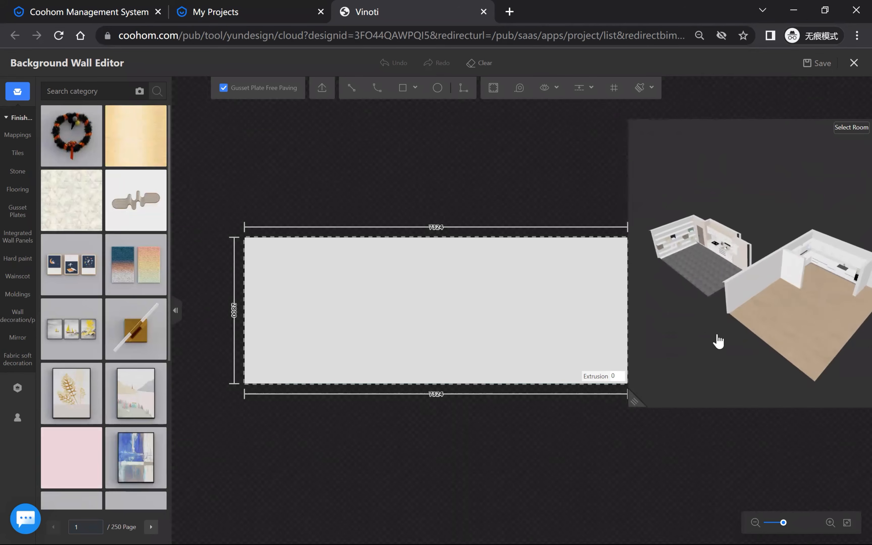
pyautogui.scroll(-2, 703, 318)
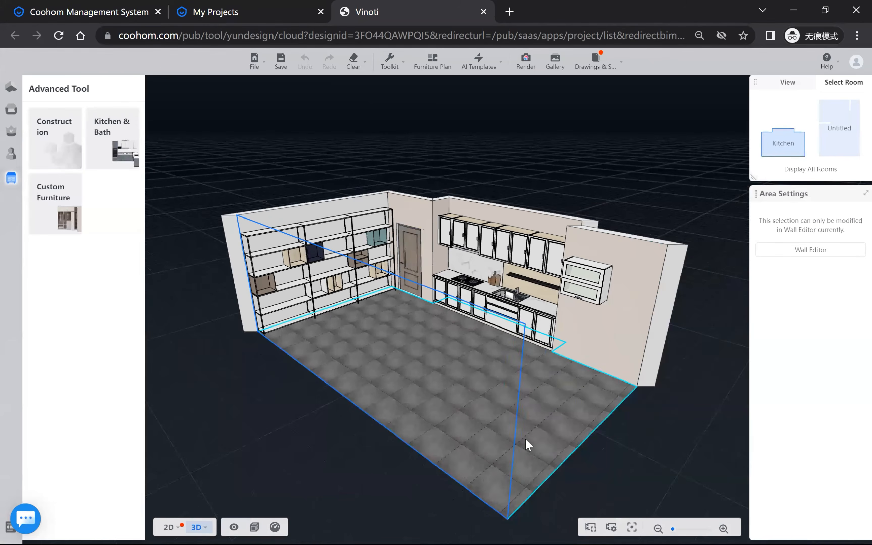
pyautogui.moveTo(782, 161); pyautogui.dragTo(741, 151)
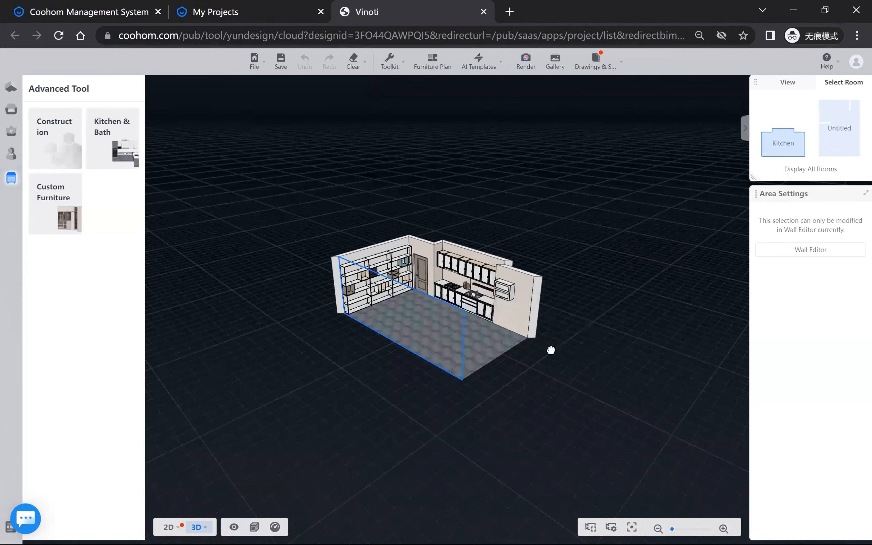
pyautogui.moveTo(550, 350); pyautogui.dragTo(426, 361)
pyautogui.moveTo(511, 392); pyautogui.dragTo(329, 419)
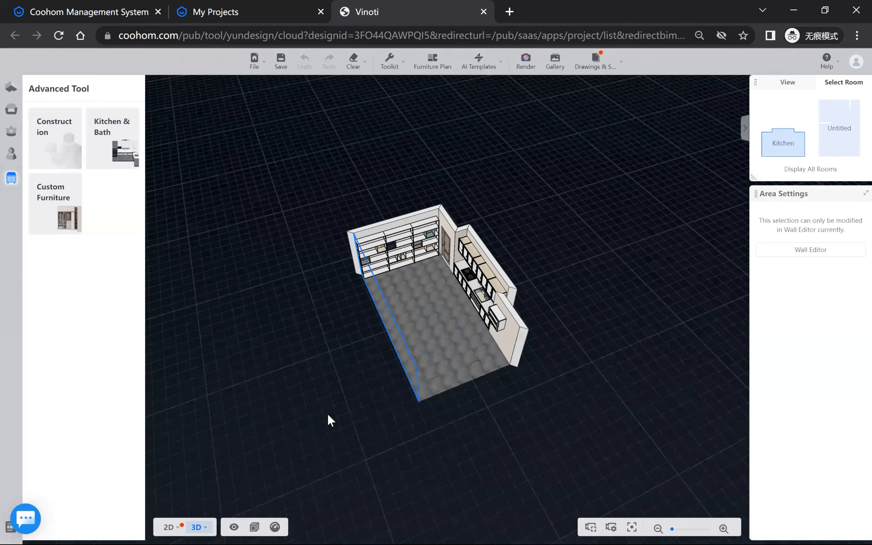
pyautogui.moveTo(276, 370); pyautogui.dragTo(295, 328)
pyautogui.click(296, 328)
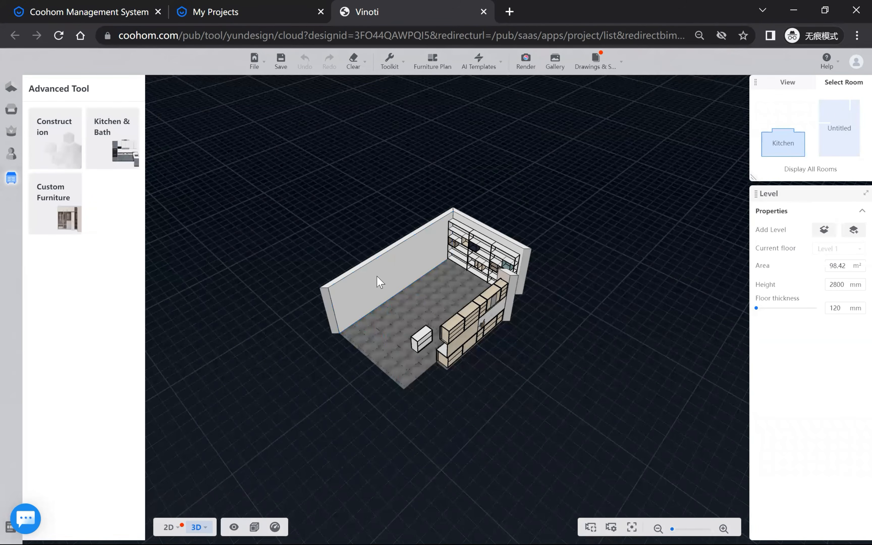
# Draw a separate rectangular room about 4300 × 4130 mm east of the large room in the 2D floor plan.
pyautogui.click(168, 527)
pyautogui.scroll(-5, 404, 283)
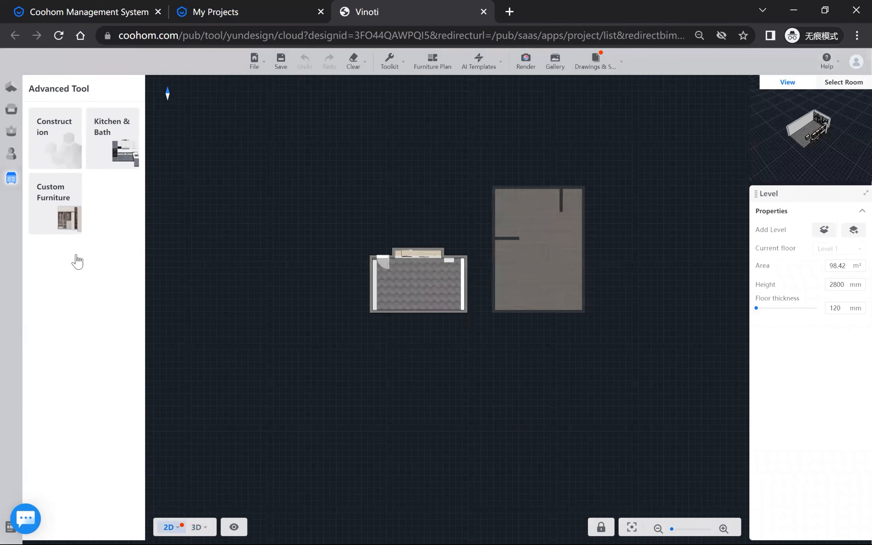
pyautogui.press('f')
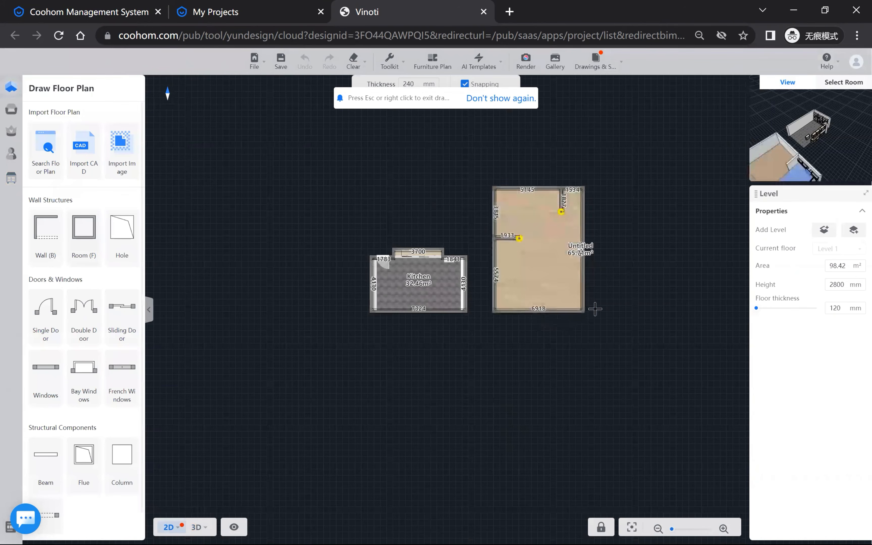
pyautogui.click(600, 310)
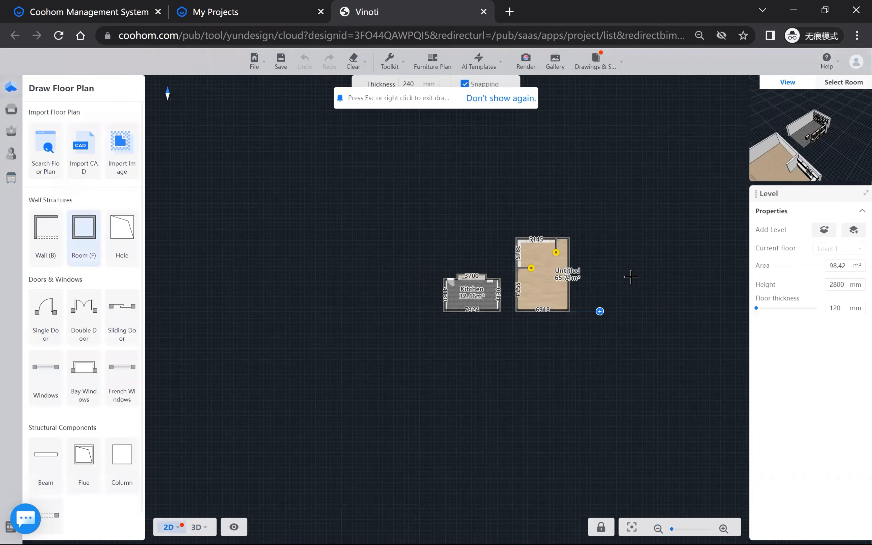
pyautogui.click(634, 278)
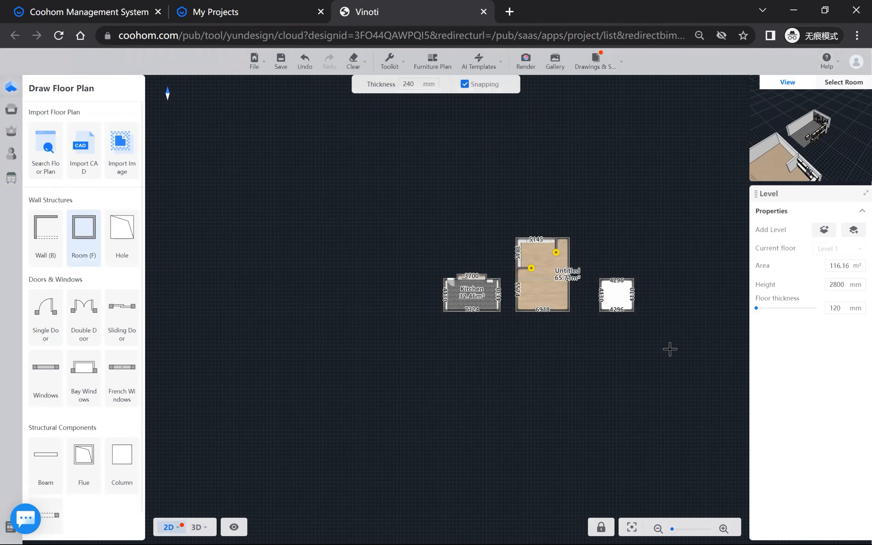
pyautogui.moveTo(646, 315)
pyautogui.mouseDown(button='right')
pyautogui.moveTo(551, 360)
pyautogui.moveTo(498, 362)
pyautogui.moveTo(514, 327)
pyautogui.mouseUp(button='right')
pyautogui.scroll(2, 513, 327)
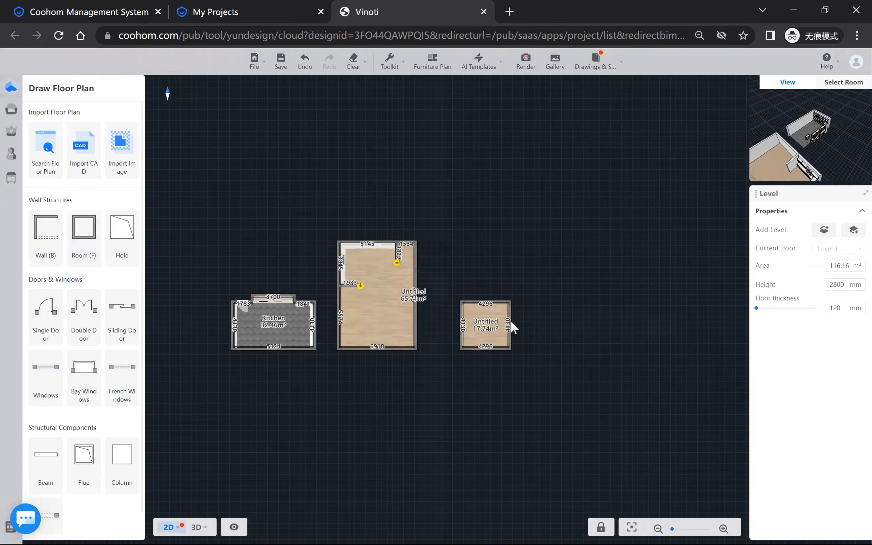
pyautogui.scroll(5, 537, 323)
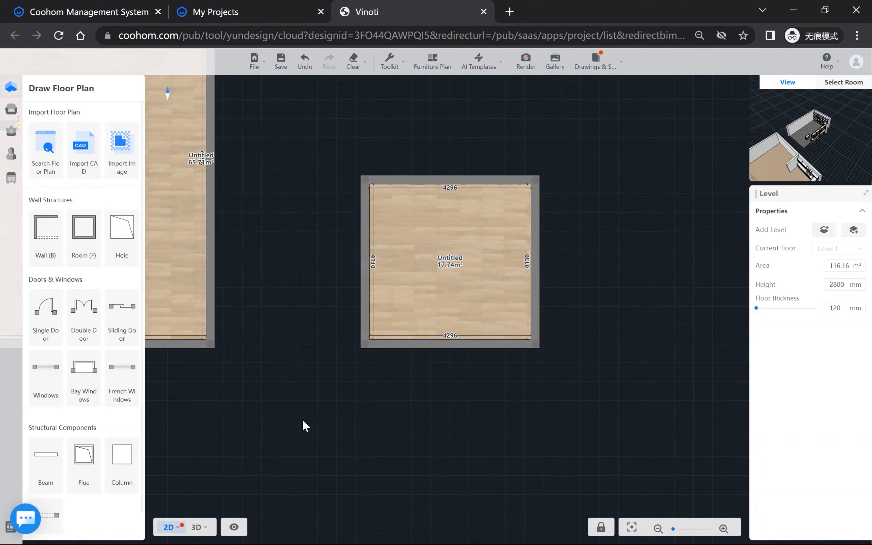
# Draw a 240 mm thick dividing wall across the middle of the new room, from its west to its east wall.
pyautogui.moveTo(195, 527)
pyautogui.scroll(-1, 98, 437)
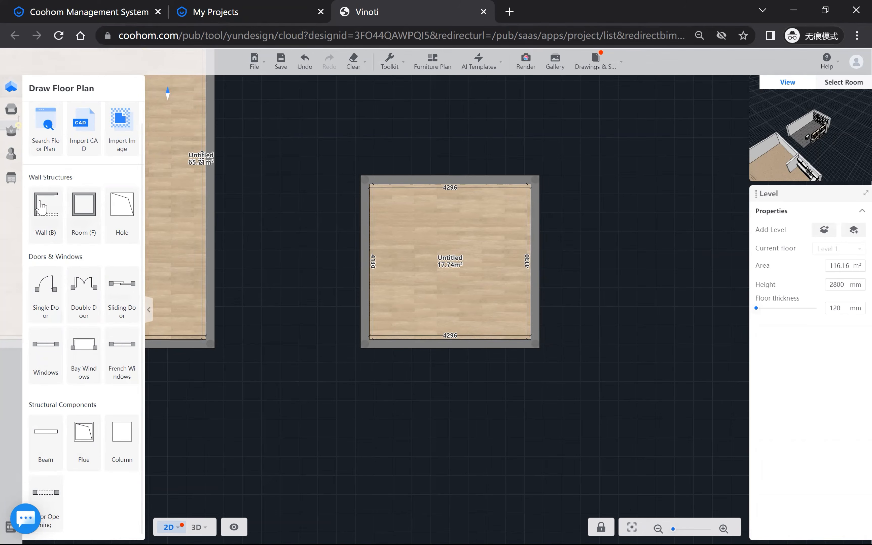
pyautogui.click(41, 209)
pyautogui.click(367, 256)
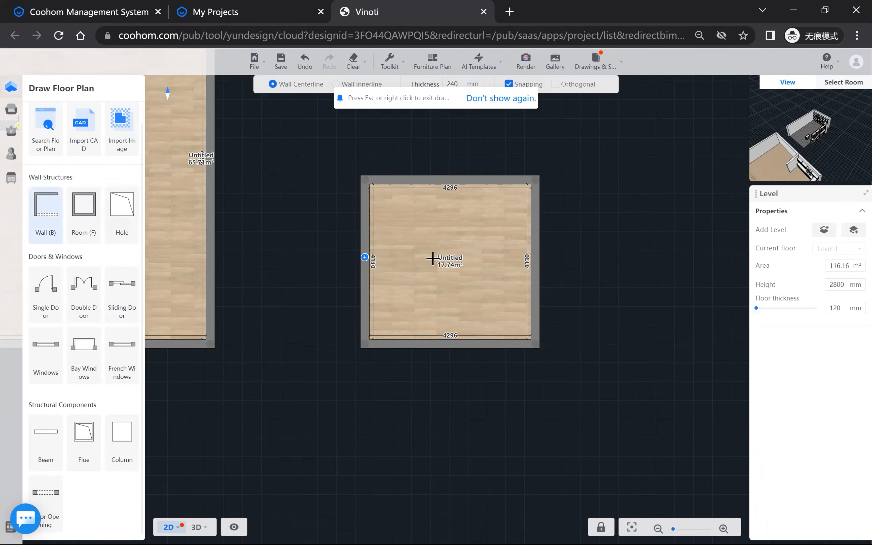
pyautogui.click(530, 257)
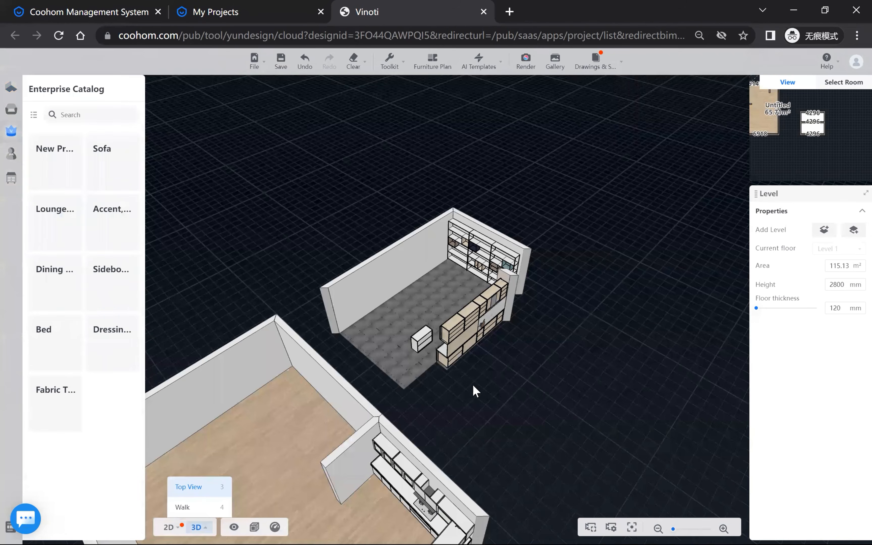
# Examine the new room with its dividing wall beside the two other rooms in 3D from several angles.
pyautogui.scroll(-5, 472, 348)
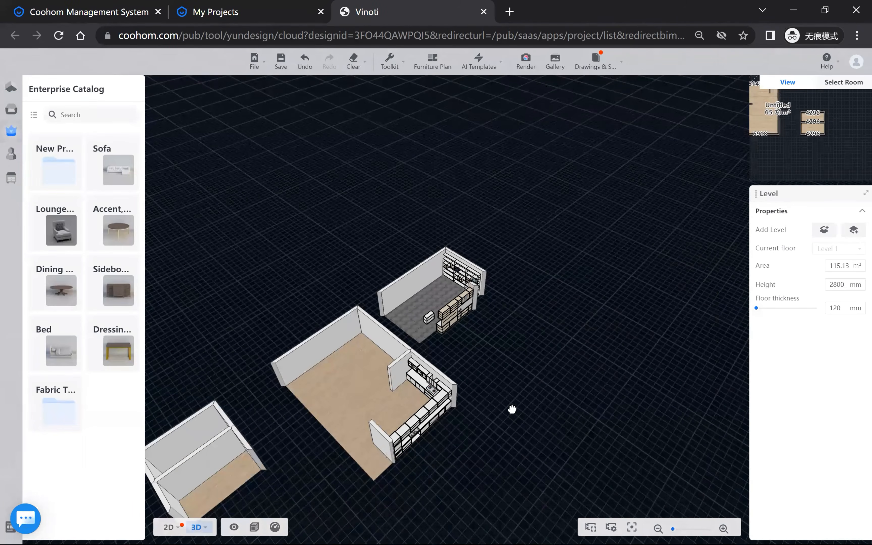
pyautogui.moveTo(451, 328); pyautogui.dragTo(563, 267)
pyautogui.moveTo(382, 427); pyautogui.dragTo(453, 396)
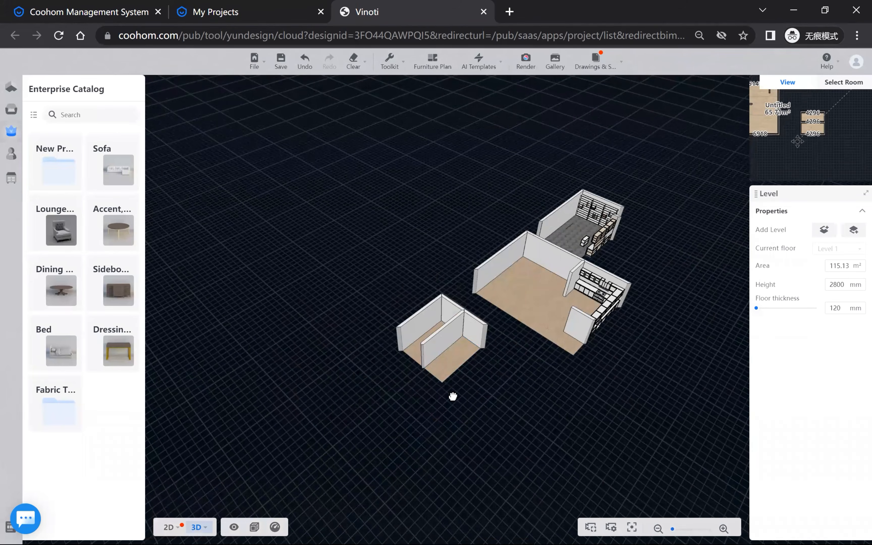
pyautogui.moveTo(450, 322); pyautogui.dragTo(552, 370)
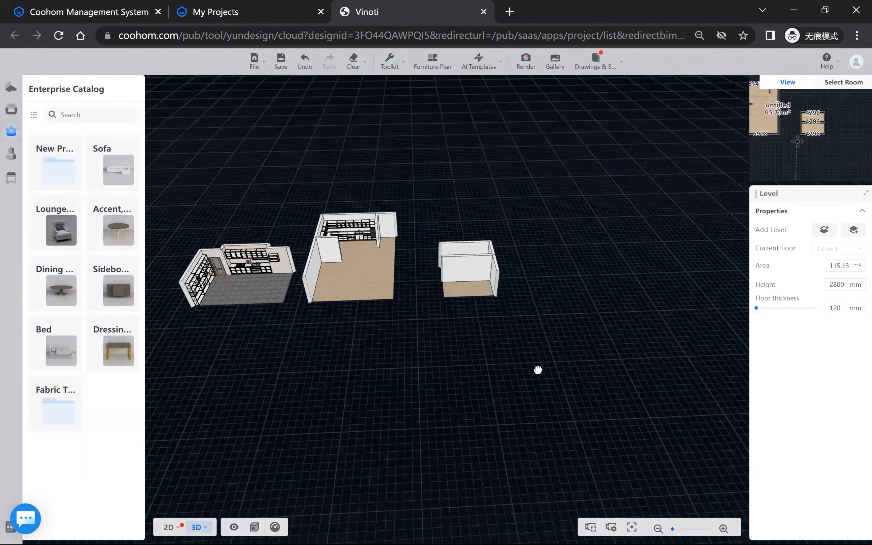
pyautogui.scroll(5, 537, 379)
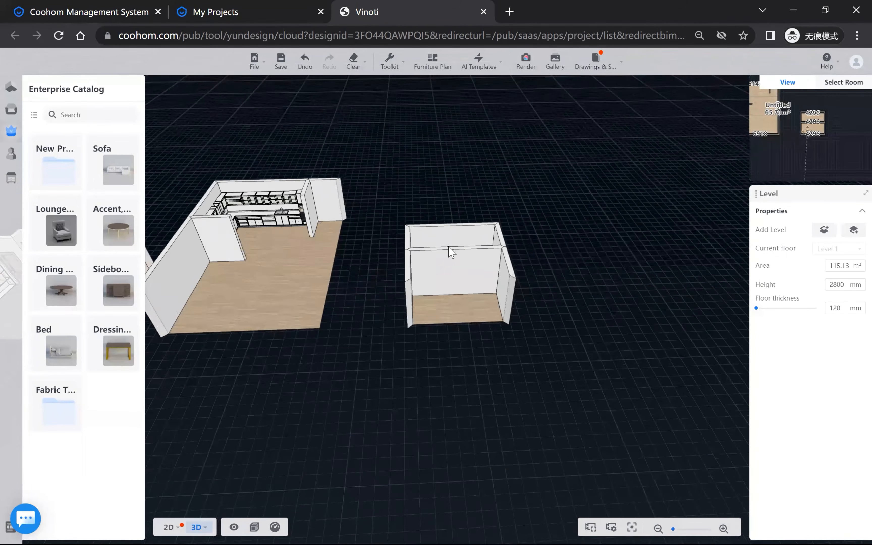
pyautogui.scroll(3, 459, 286)
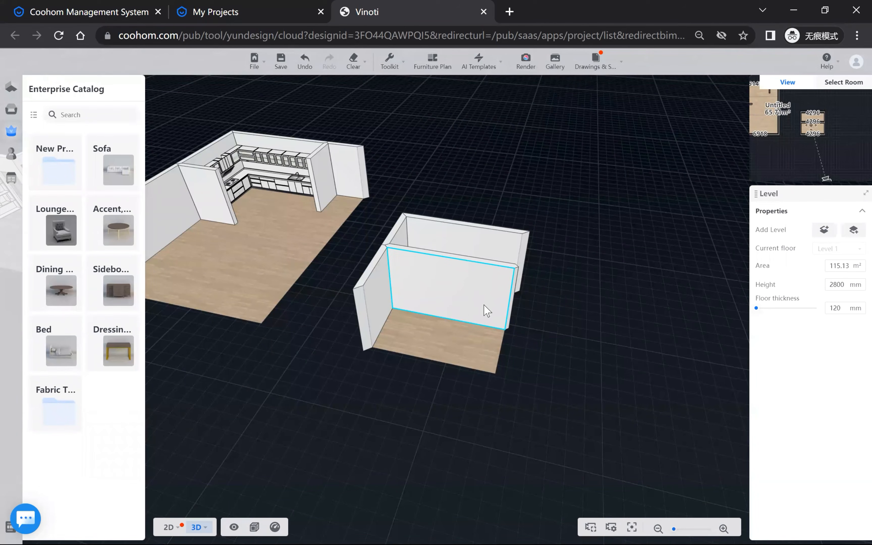
pyautogui.moveTo(449, 308); pyautogui.dragTo(447, 375)
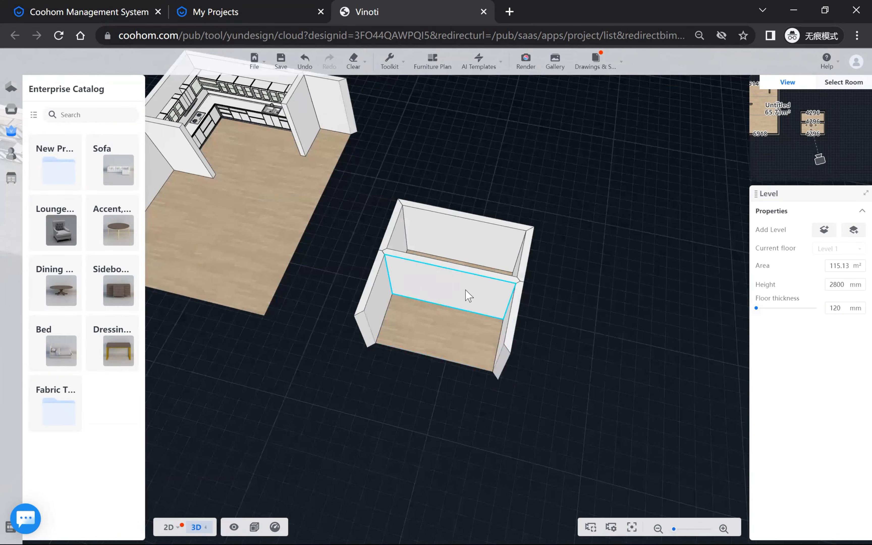
# Delete the dividing wall of the new room in the 2D floor plan.
pyautogui.click(169, 527)
pyautogui.click(471, 258)
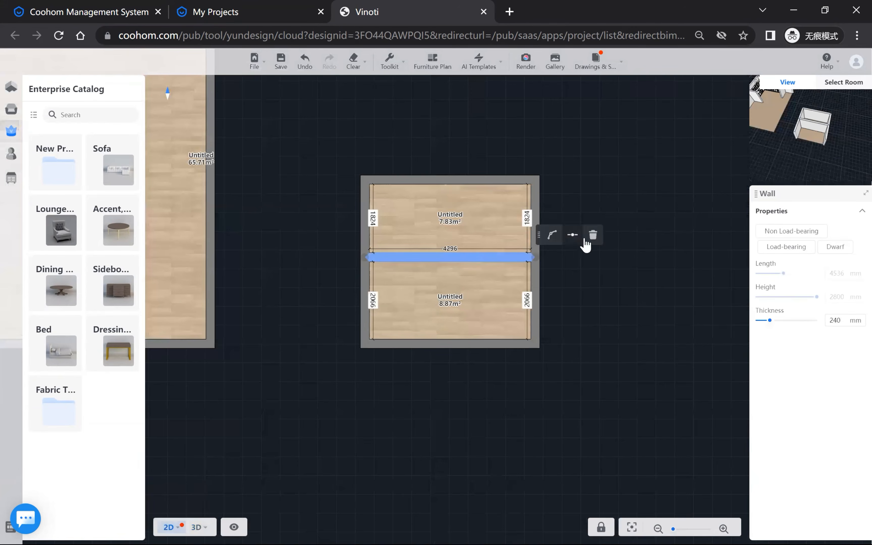
pyautogui.click(594, 237)
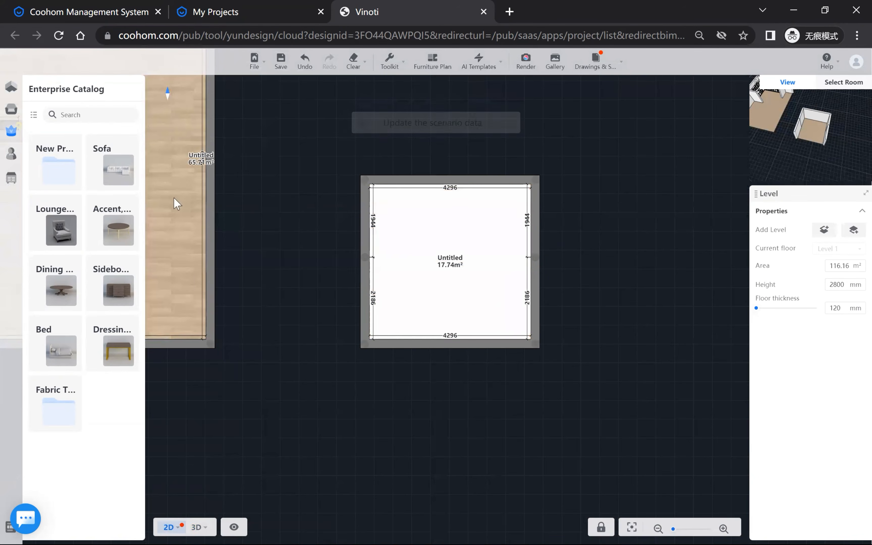
# Open the Custom Furniture tool and search its public furniture catalog for "Glass panel".
pyautogui.click(59, 176)
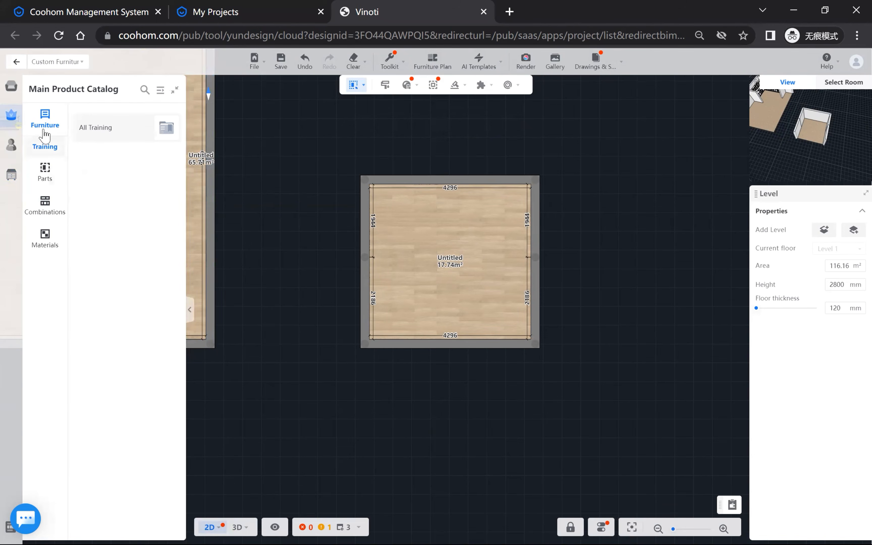
pyautogui.click(10, 85)
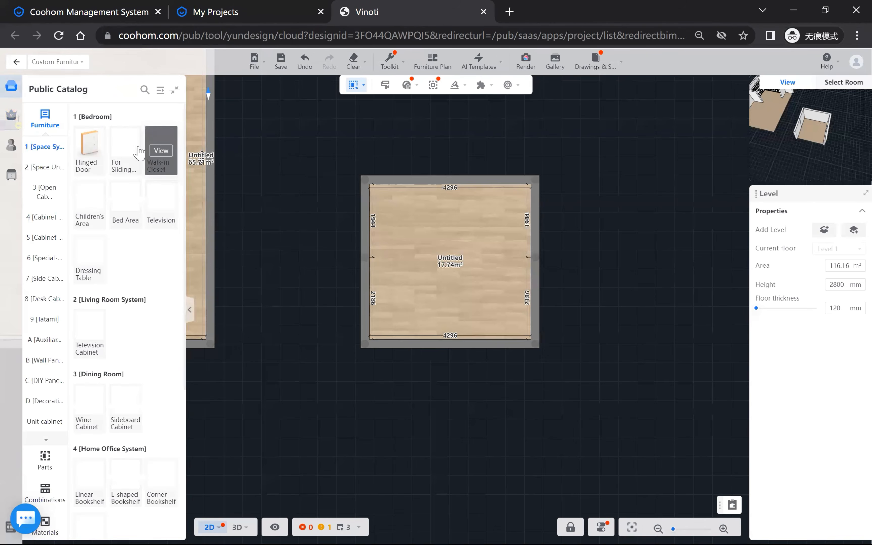
pyautogui.scroll(-1, 35, 365)
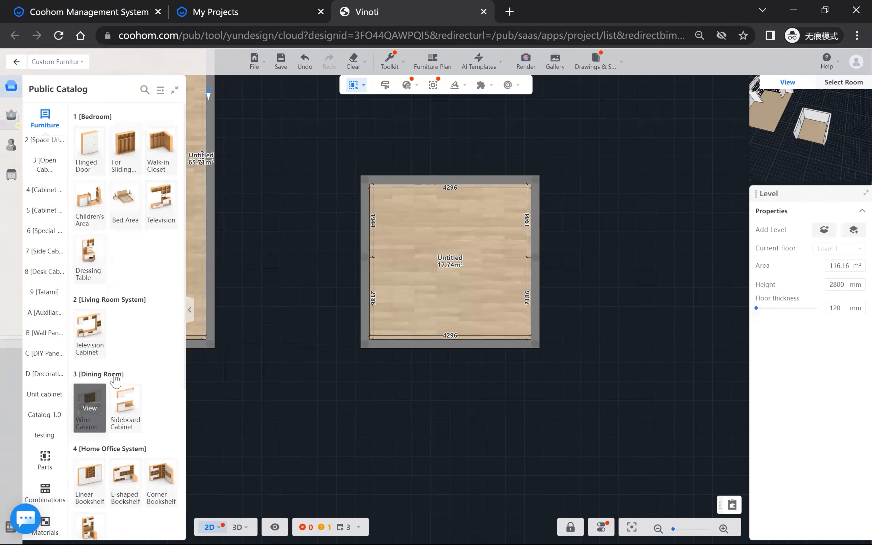
pyautogui.click(46, 341)
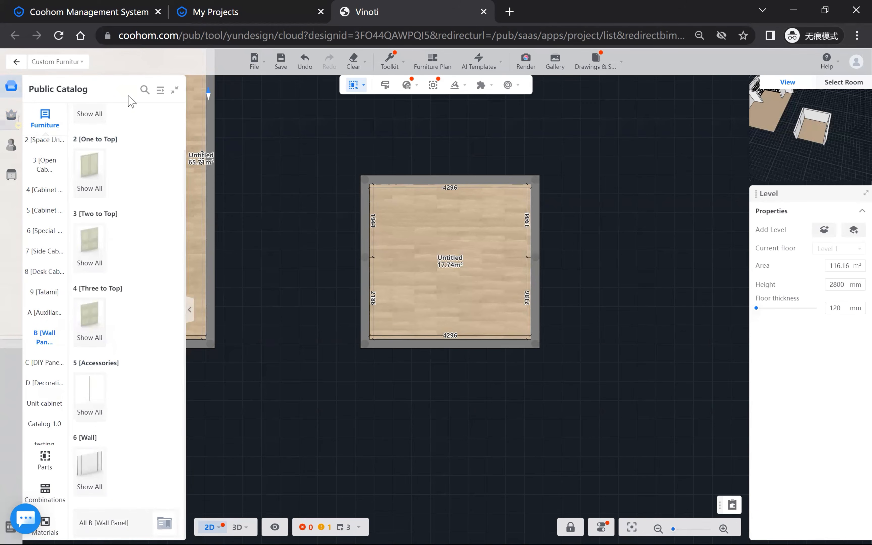
pyautogui.click(144, 90)
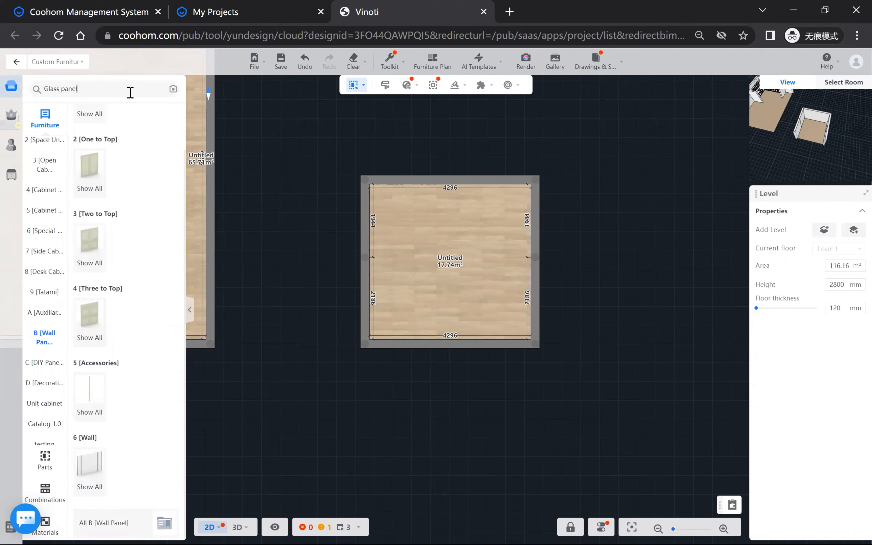
pyautogui.press('Return')
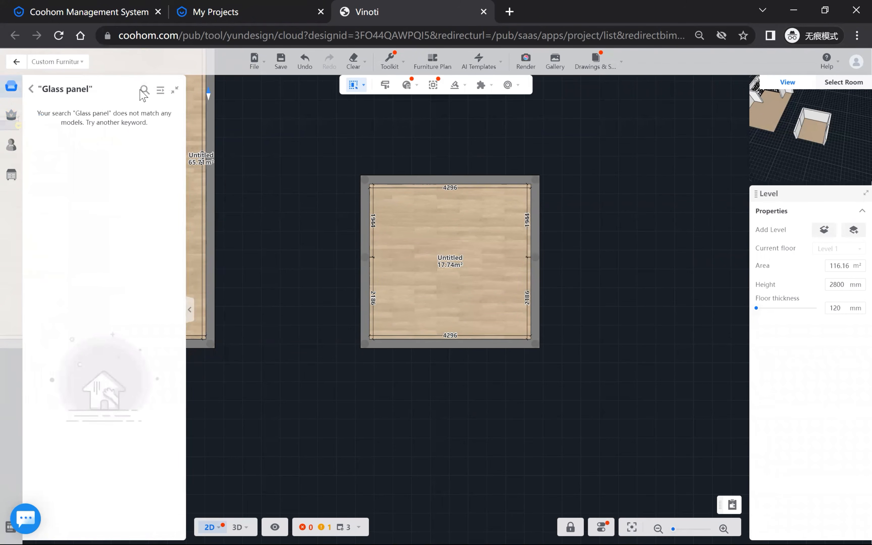
# Place an Arc Side Panel-Bottom Front Bottom Back from DIY Panel, Common Panel near the middle of the new room.
pyautogui.click(31, 89)
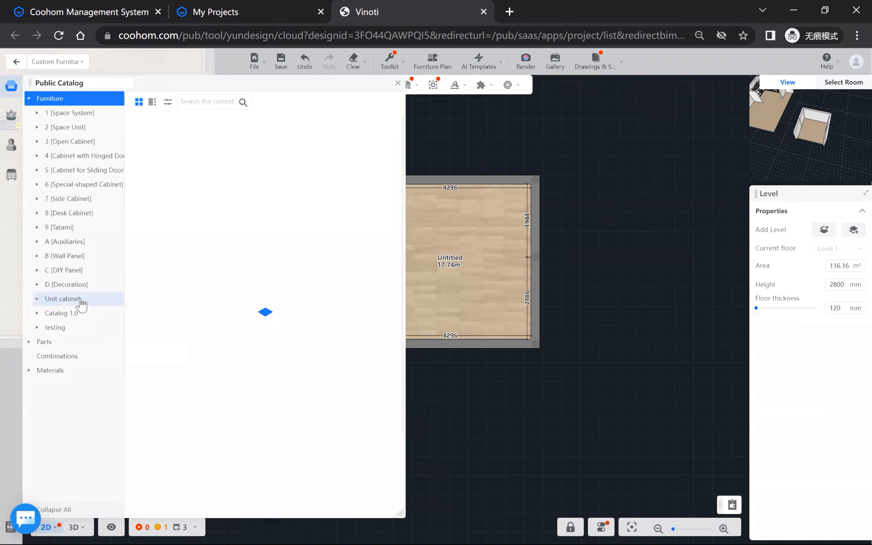
pyautogui.click(94, 273)
pyautogui.click(83, 285)
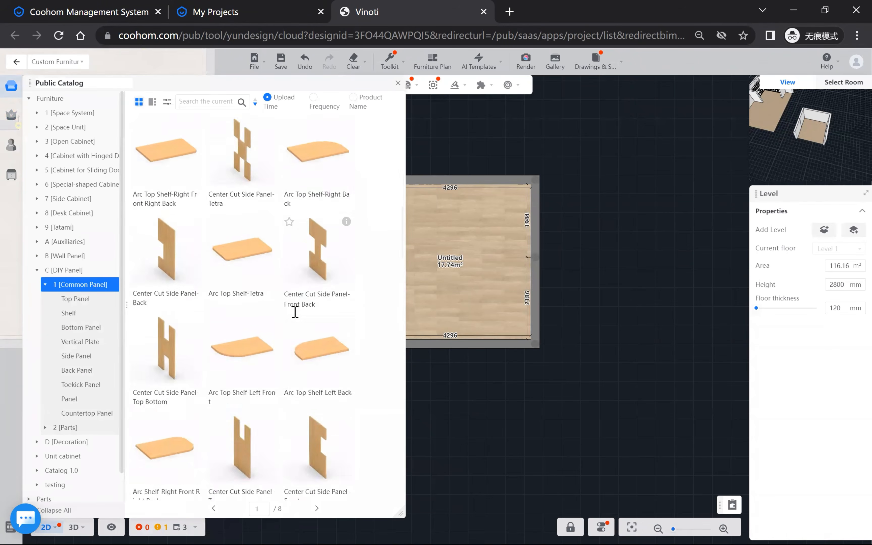
pyautogui.scroll(-10, 294, 312)
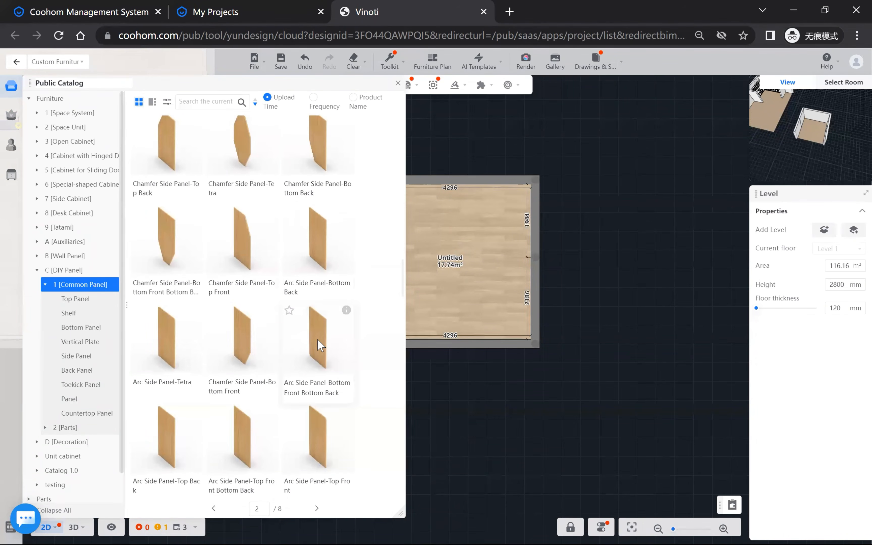
pyautogui.moveTo(316, 333); pyautogui.dragTo(432, 264)
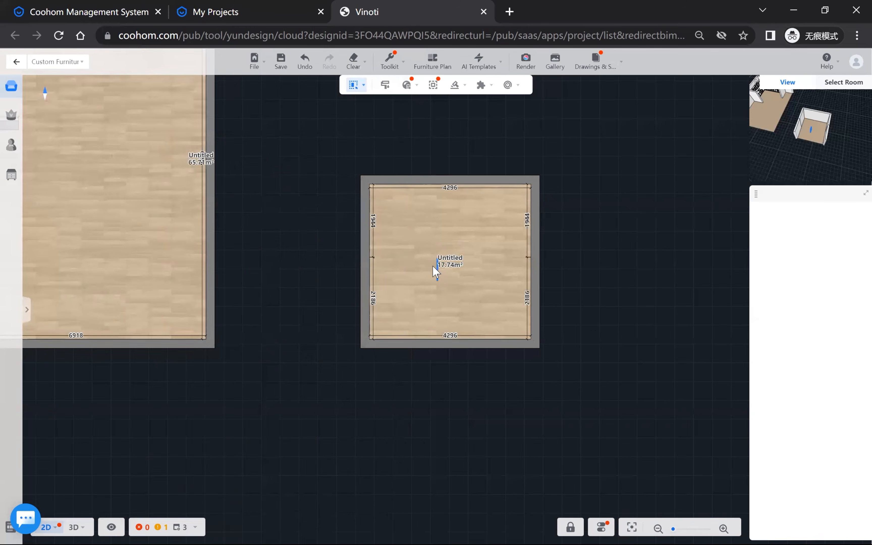
pyautogui.scroll(5, 446, 256)
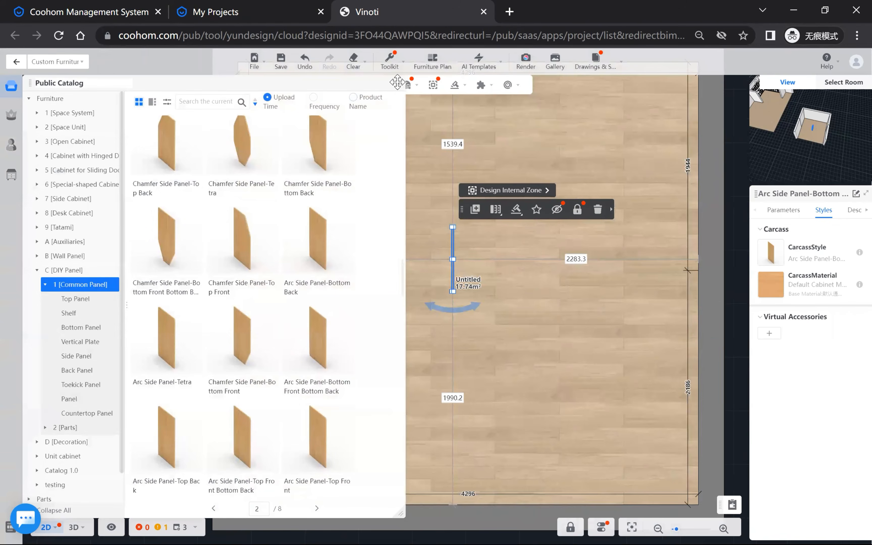
pyautogui.click(397, 83)
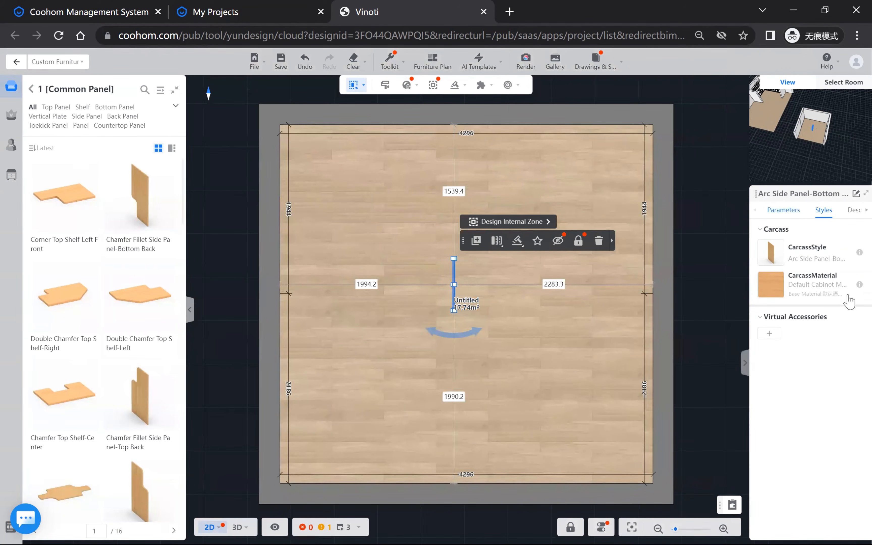
# Open the carcass material choices for the placed side panel and switch them to the Public Catalog.
pyautogui.click(784, 210)
pyautogui.moveTo(804, 269)
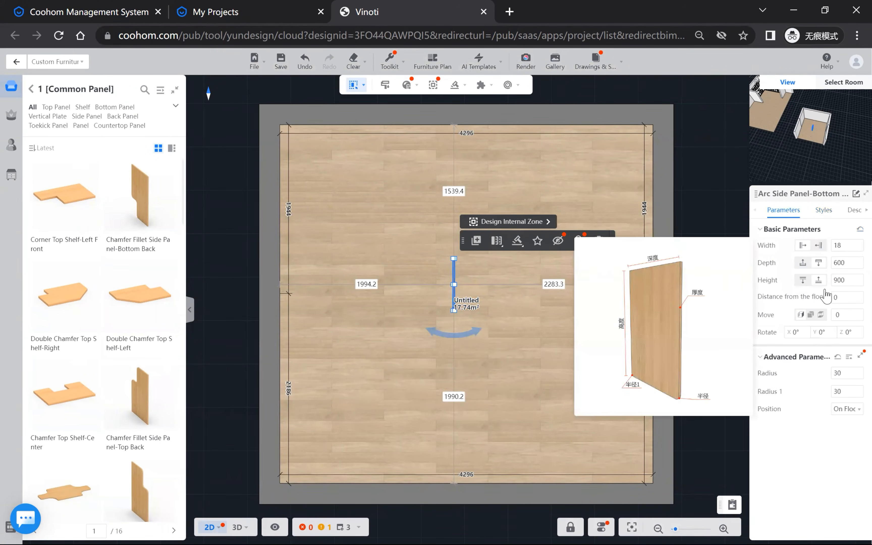
pyautogui.click(824, 210)
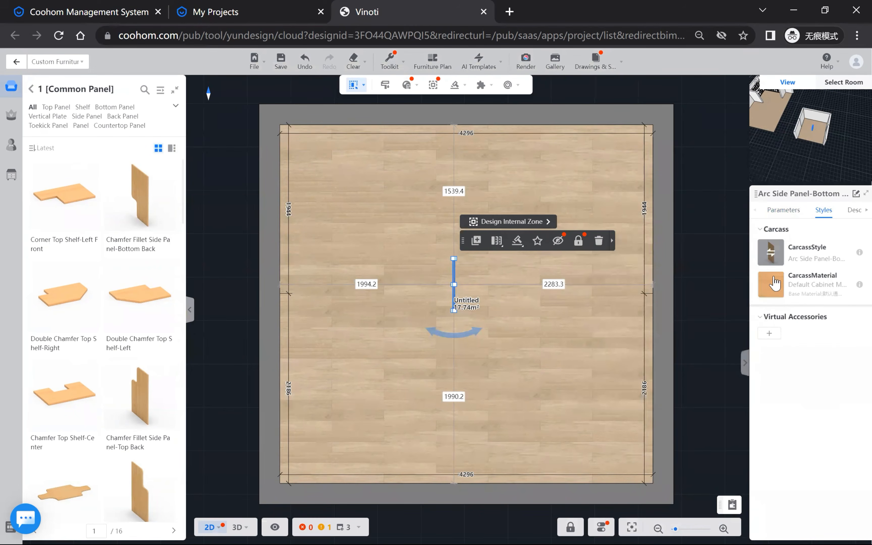
pyautogui.click(771, 284)
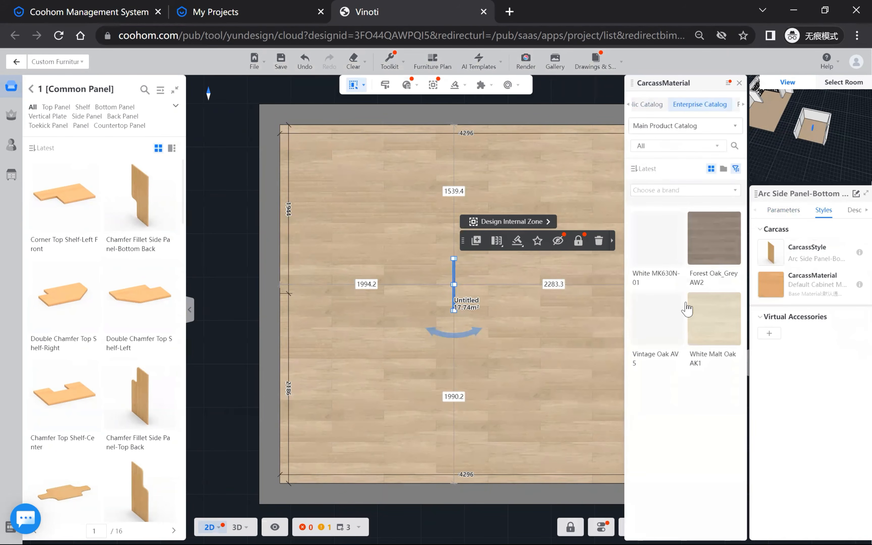
pyautogui.click(735, 168)
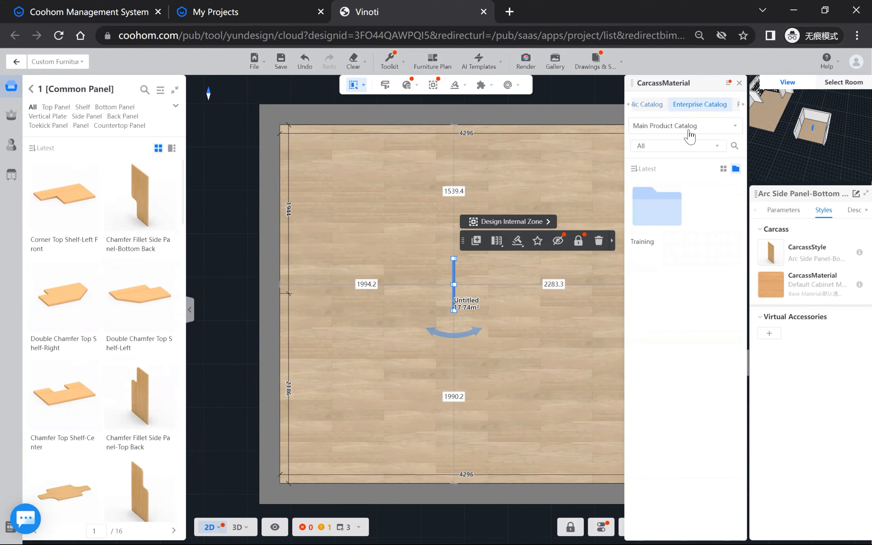
pyautogui.click(709, 152)
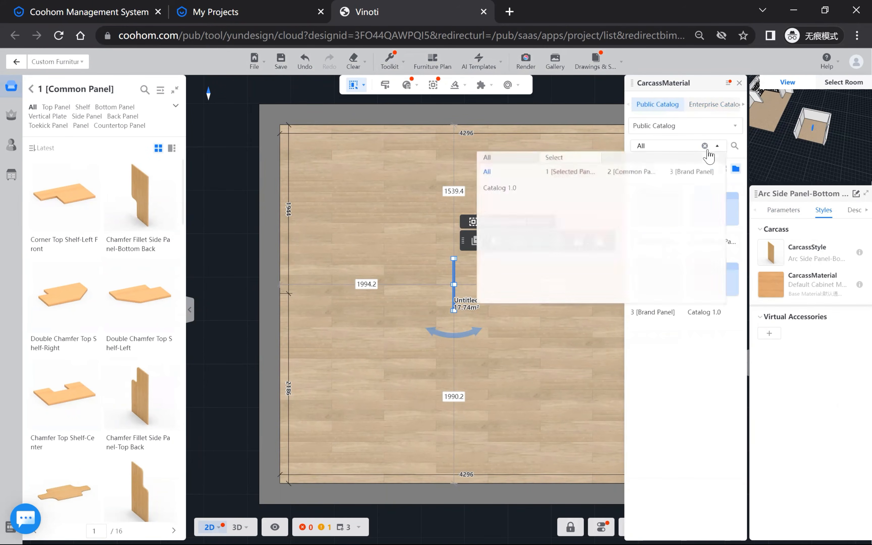
# Search the public carcass materials for "glsss" and clear the search term.
pyautogui.click(734, 147)
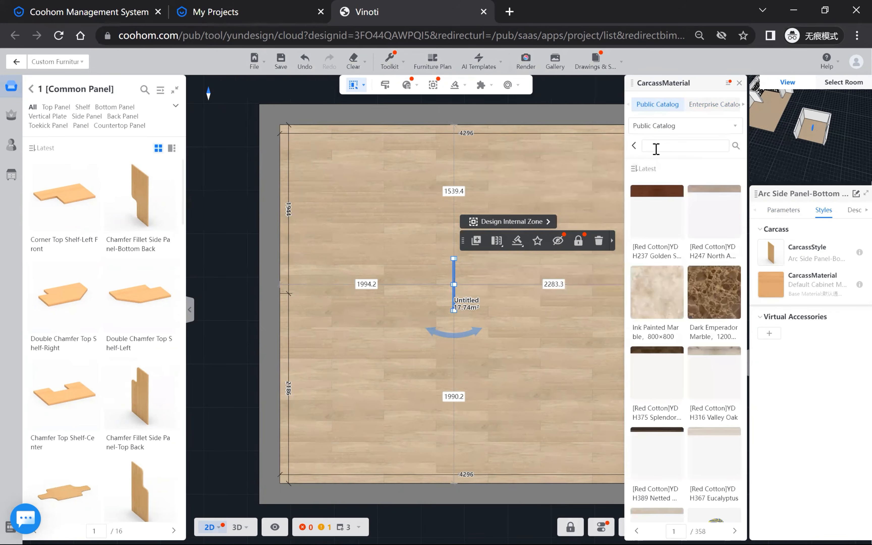
pyautogui.click(662, 148)
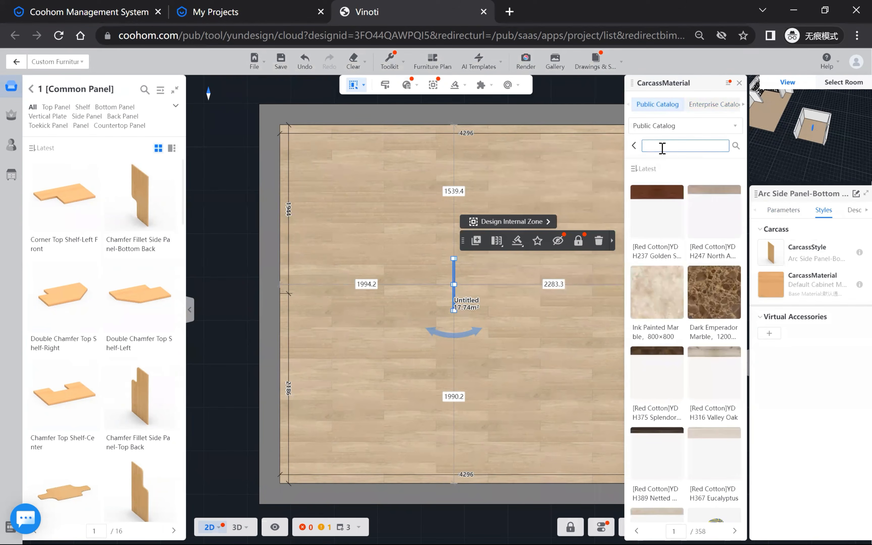
pyautogui.write('glss')
pyautogui.press('Return')
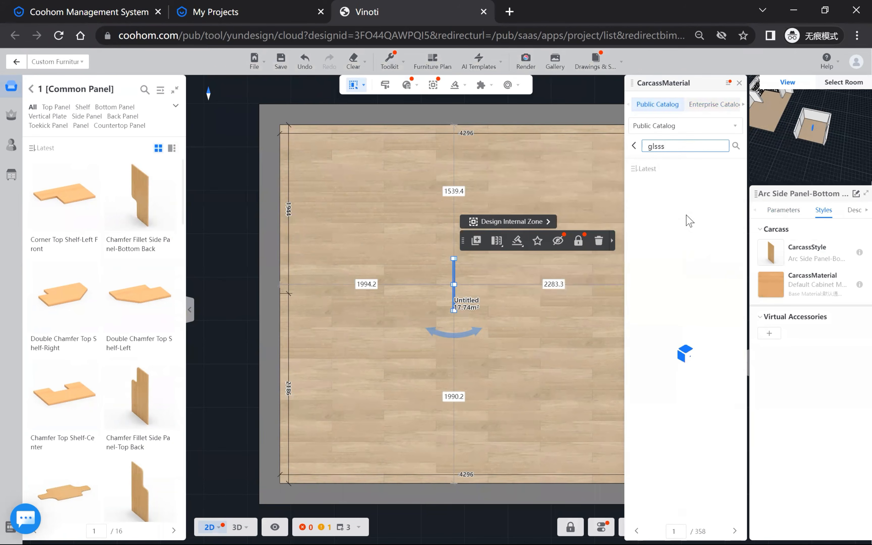
pyautogui.doubleClick(713, 147)
pyautogui.press('BackSpace')
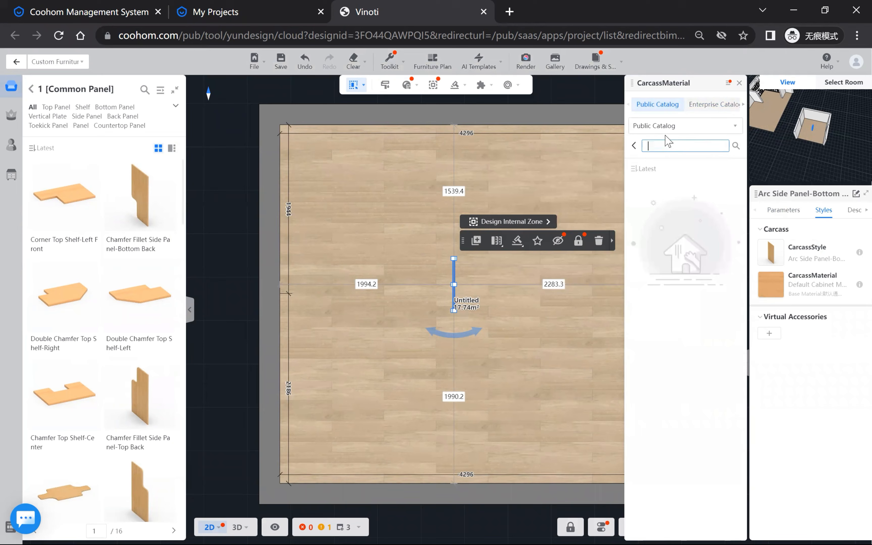
# Apply cs-Colored Glass - (69) from the Glass folder of Catalog 1.0 as the side panel's carcass material.
pyautogui.click(634, 145)
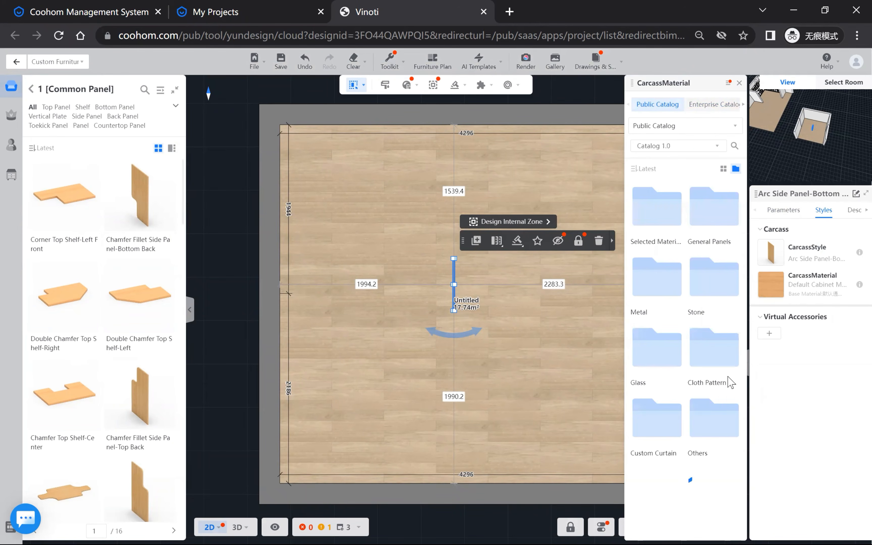
pyautogui.click(673, 381)
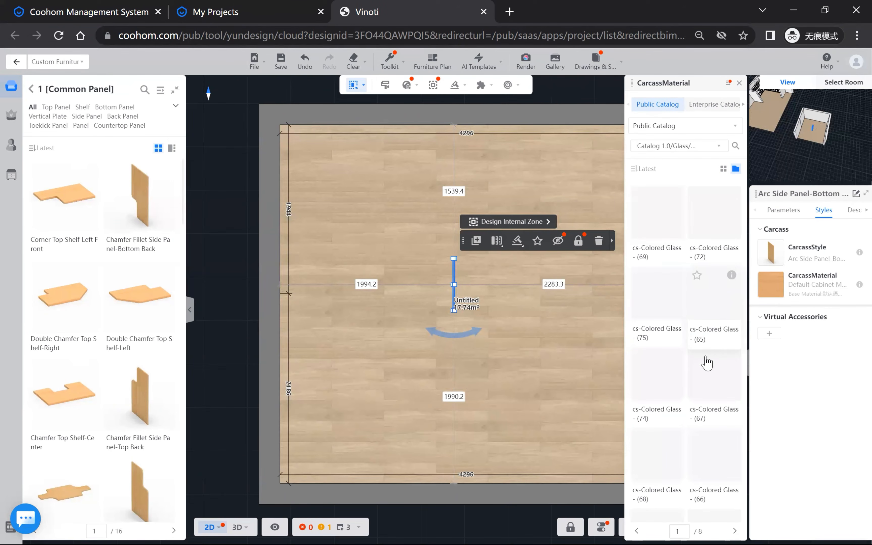
pyautogui.scroll(-2, 706, 362)
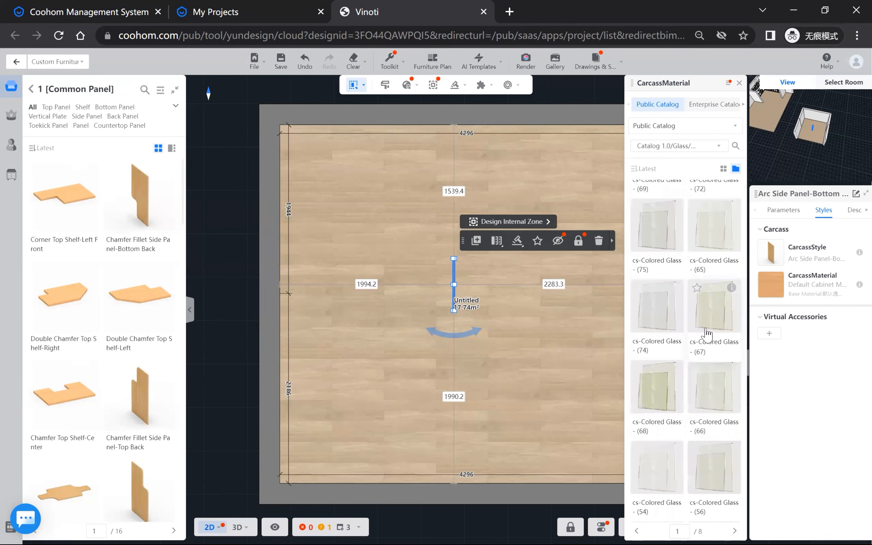
pyautogui.scroll(2, 704, 336)
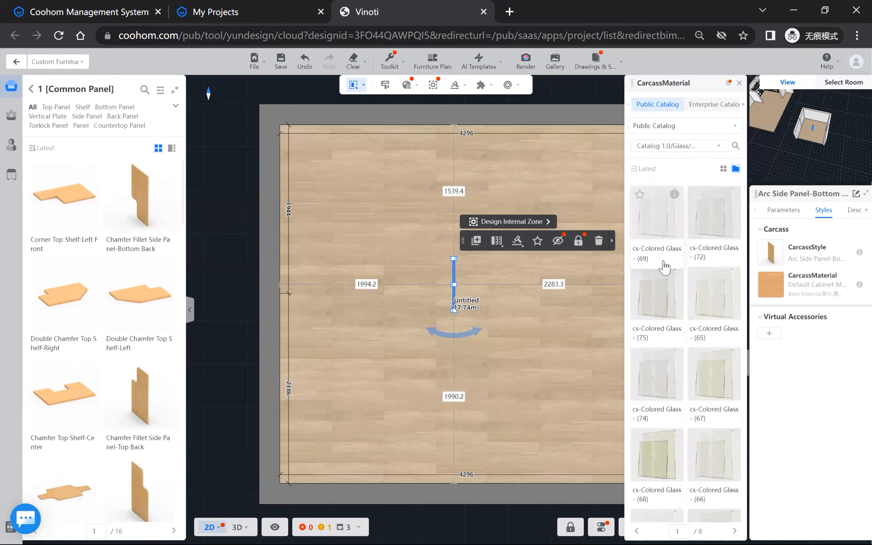
pyautogui.click(656, 220)
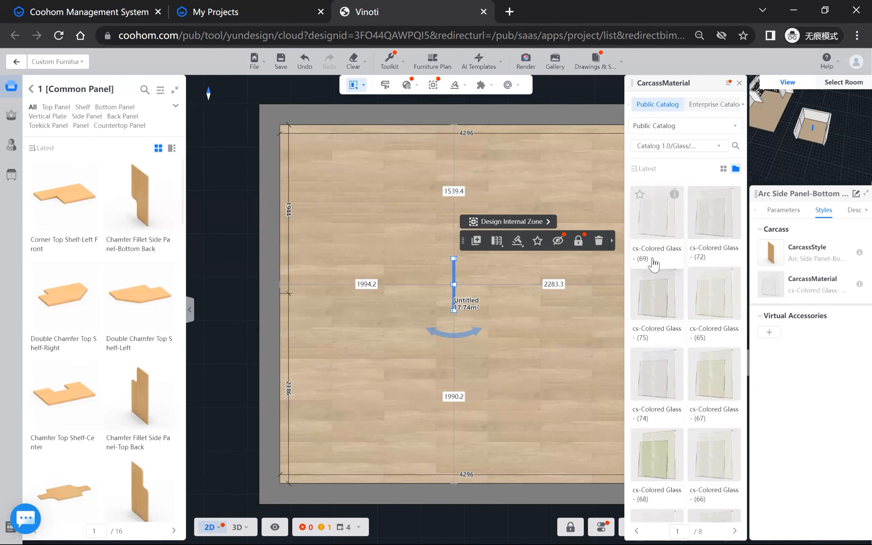
# Stretch the glass panel in the 2D plan to make it longer and thicker.
pyautogui.scroll(5, 449, 260)
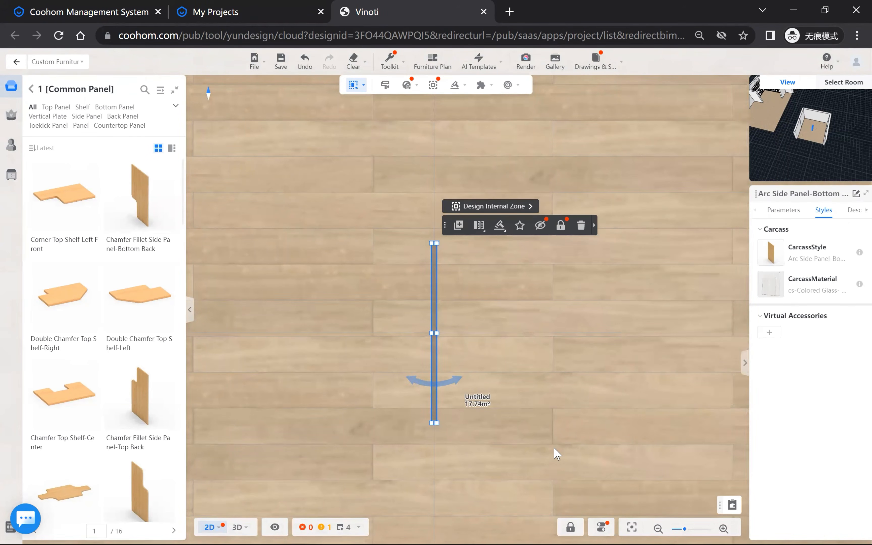
pyautogui.scroll(-3, 554, 447)
pyautogui.scroll(-3, 519, 366)
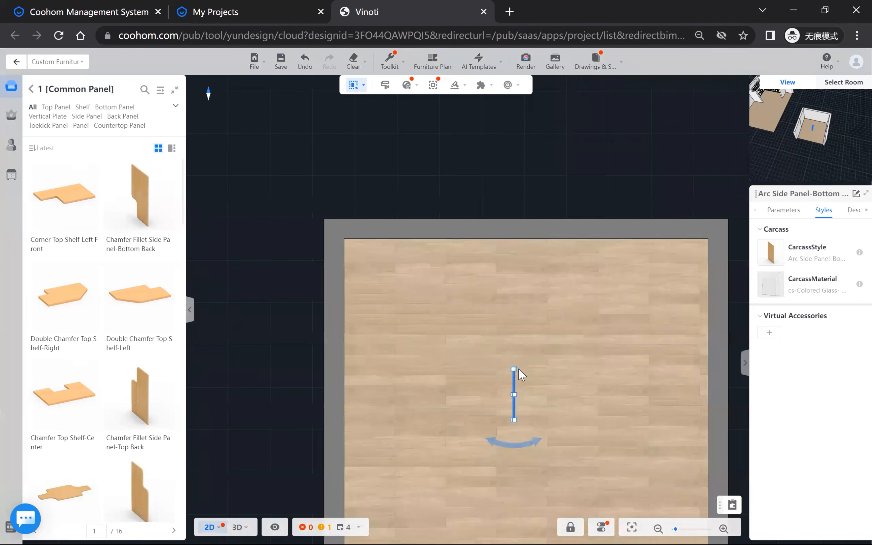
pyautogui.moveTo(513, 420); pyautogui.dragTo(584, 521)
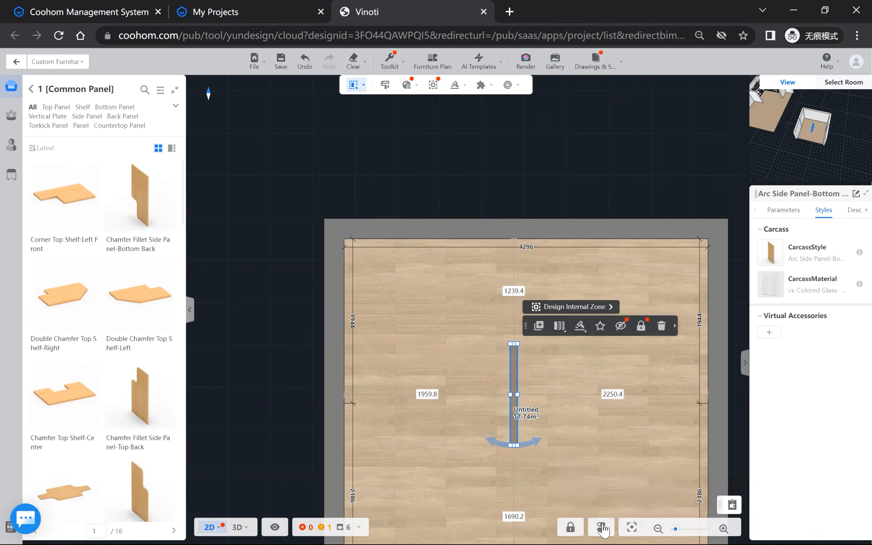
# Turn off the Sizing Limit for models and accept the safety confirmation.
pyautogui.moveTo(600, 530)
pyautogui.moveTo(628, 509)
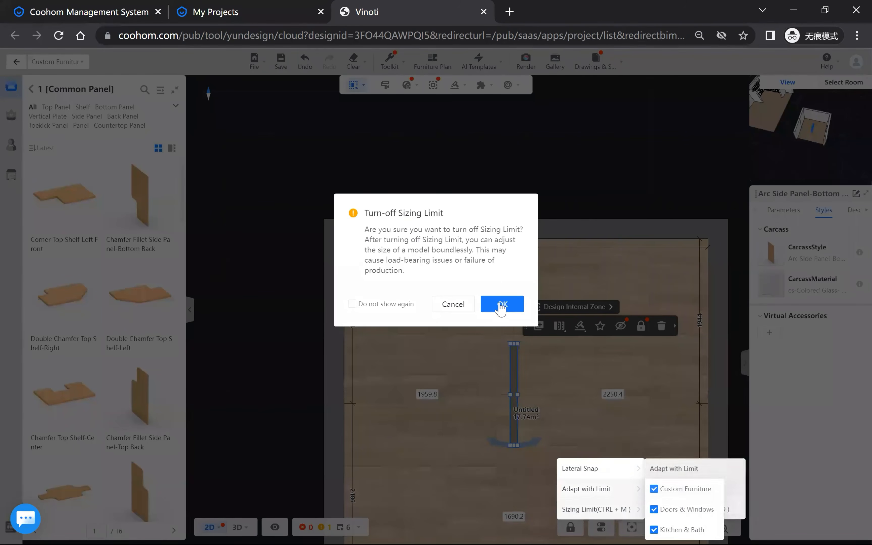
pyautogui.click(500, 304)
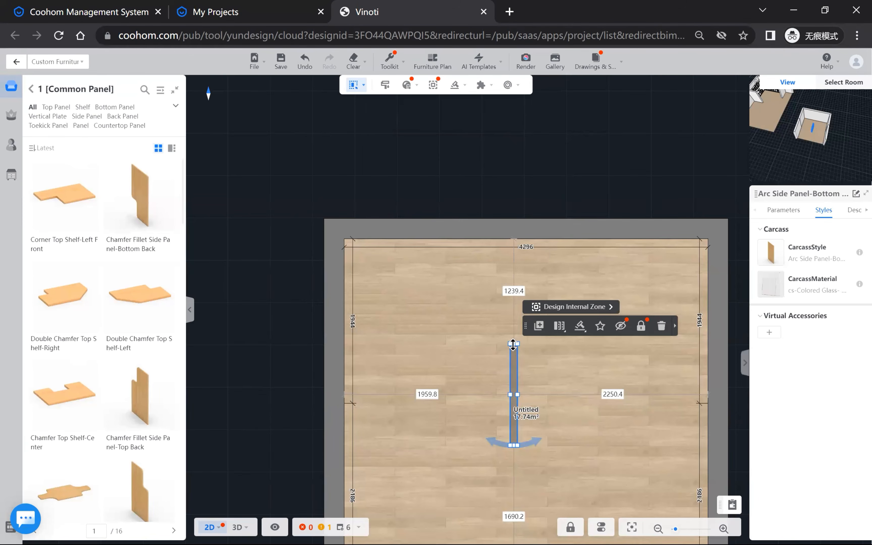
# Stretch the glass panel to a depth of about 2872 mm and a width of about 94.5 mm, and display its parameters.
pyautogui.moveTo(514, 344); pyautogui.dragTo(501, 200)
pyautogui.click(515, 347)
pyautogui.click(511, 350)
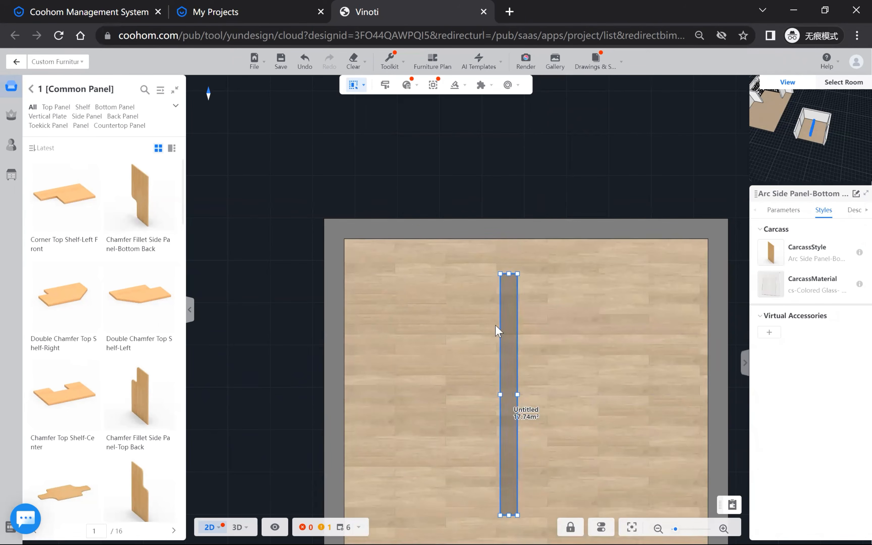
pyautogui.moveTo(503, 393); pyautogui.dragTo(513, 395)
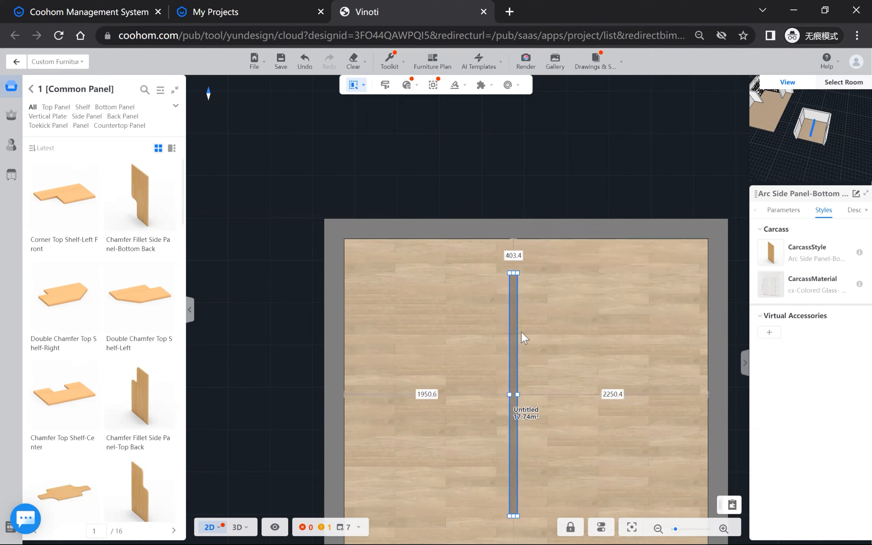
pyautogui.click(794, 216)
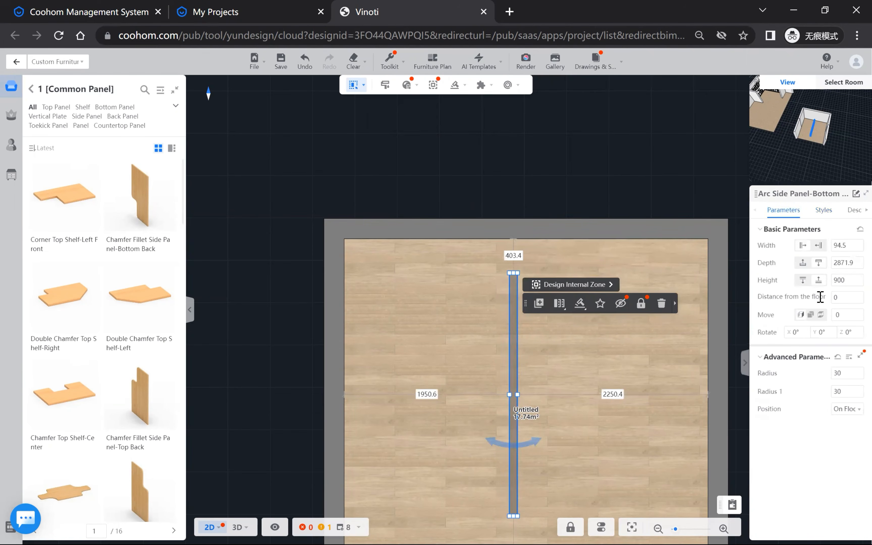
# Extend the glass panel's north end to the room's north wall, for a depth of about 3275 mm.
pyautogui.moveTo(514, 272); pyautogui.dragTo(516, 240)
pyautogui.scroll(-6, 533, 291)
pyautogui.scroll(8, 521, 415)
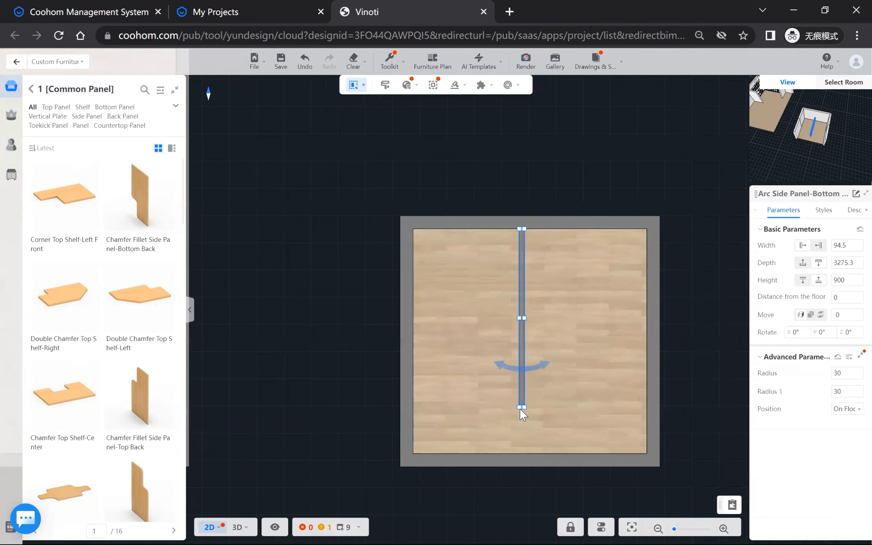
# Extend the glass panel's south end to the room's south wall, for a depth of about 4130 mm, and set its width to 10 mm.
pyautogui.scroll(2, 530, 378)
pyautogui.moveTo(526, 391); pyautogui.dragTo(533, 487)
pyautogui.scroll(-4, 532, 487)
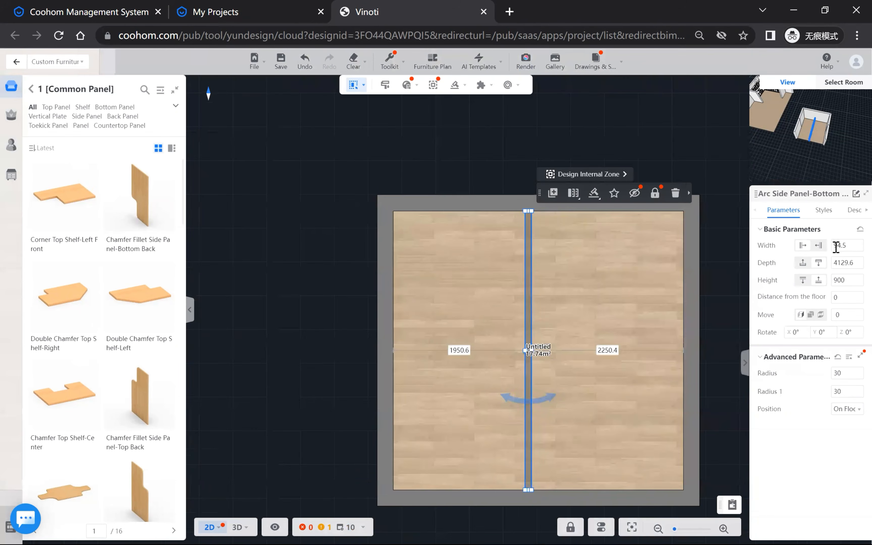
pyautogui.moveTo(848, 245)
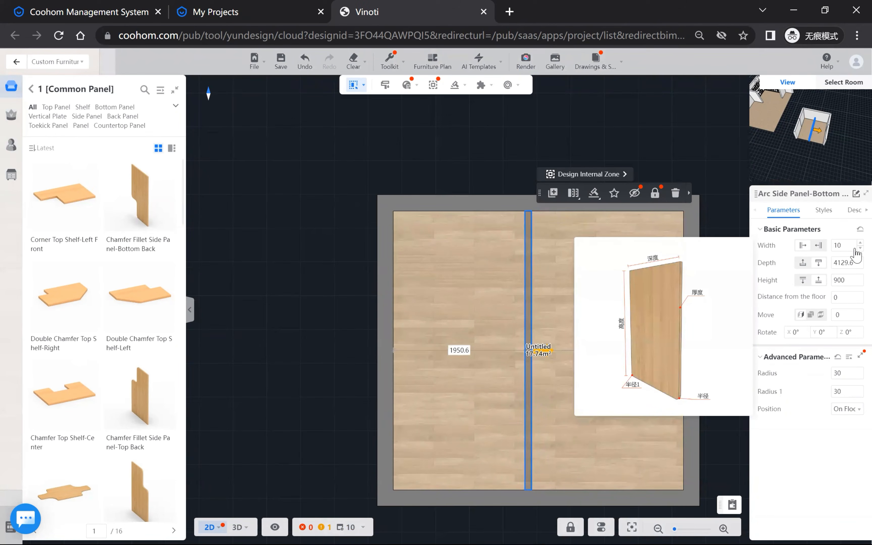
pyautogui.scroll(4, 523, 377)
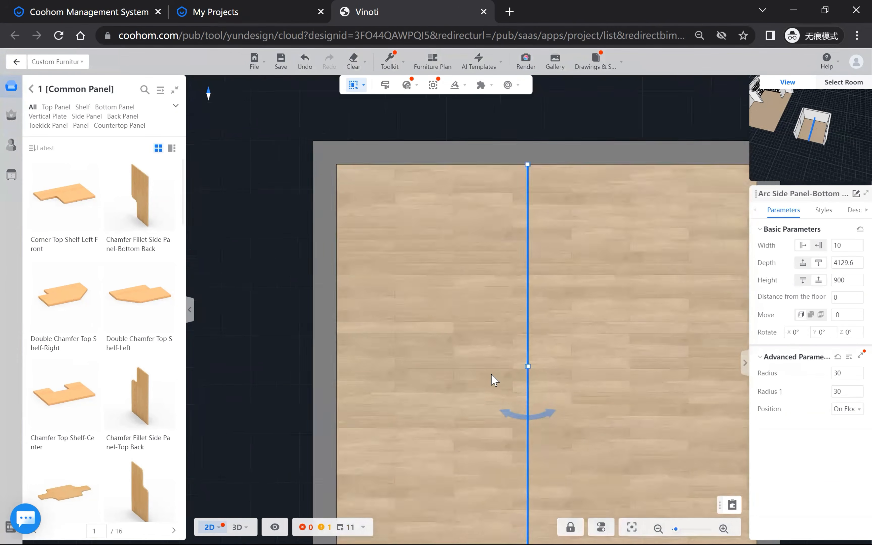
pyautogui.scroll(-2, 495, 380)
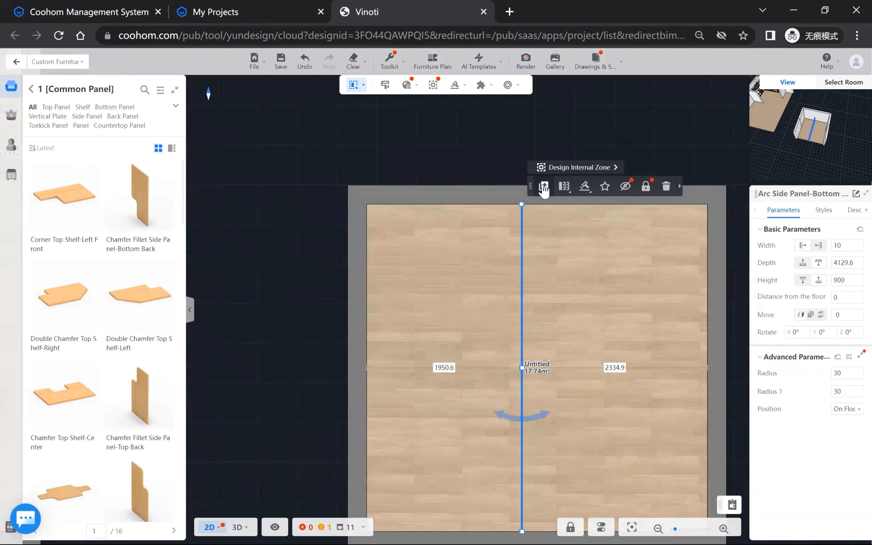
# Duplicate the glass panel, place the copy east of the original, and rotate it to 270° so it crosses the original.
pyautogui.click(544, 186)
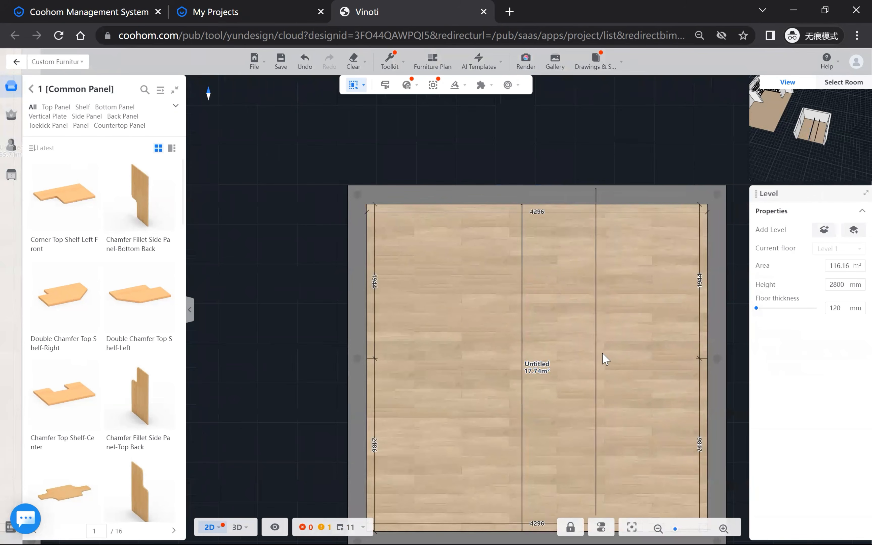
pyautogui.click(629, 377)
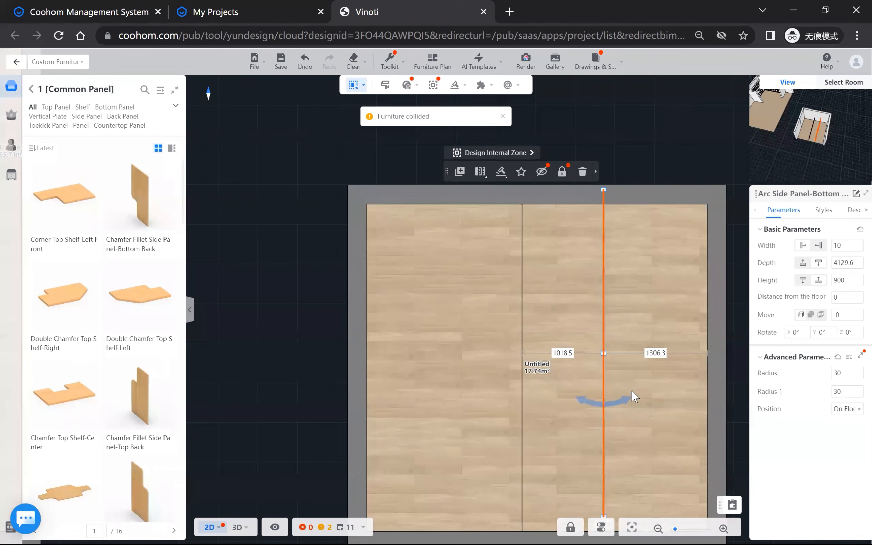
pyautogui.moveTo(622, 408); pyautogui.dragTo(481, 369)
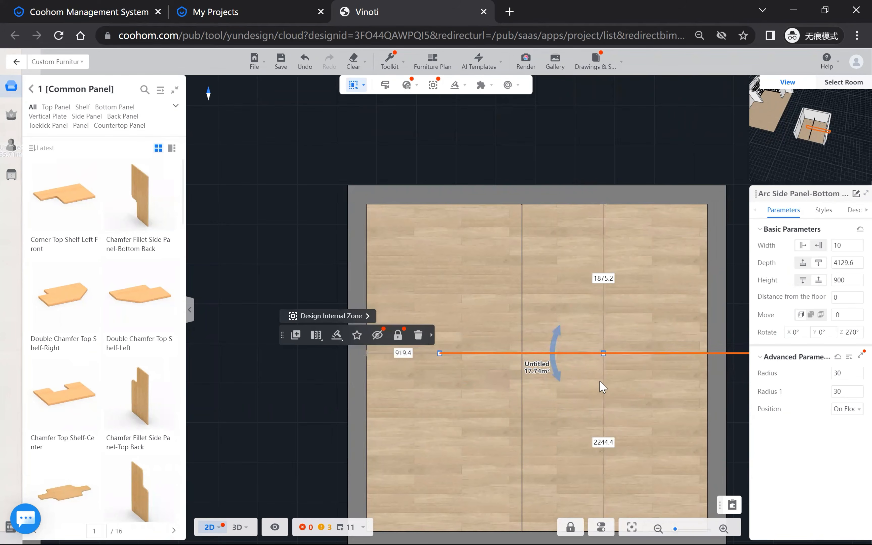
# Shift the rotated panel copy west so that its west end sits flush against the room's west wall.
pyautogui.scroll(-3, 599, 381)
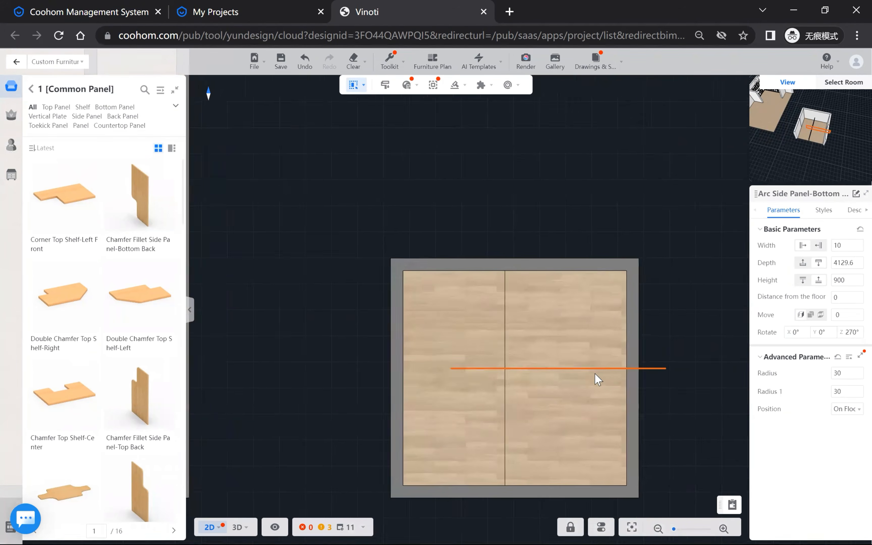
pyautogui.scroll(3, 593, 374)
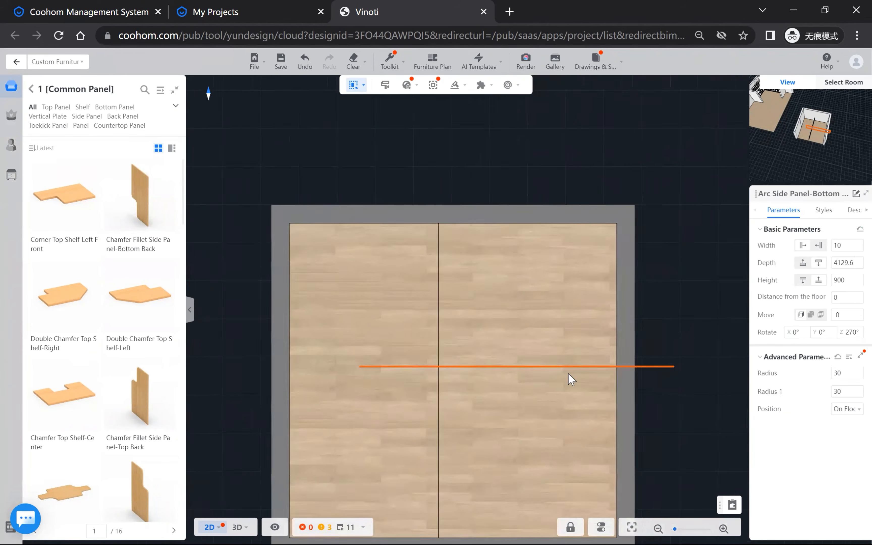
pyautogui.scroll(3, 568, 373)
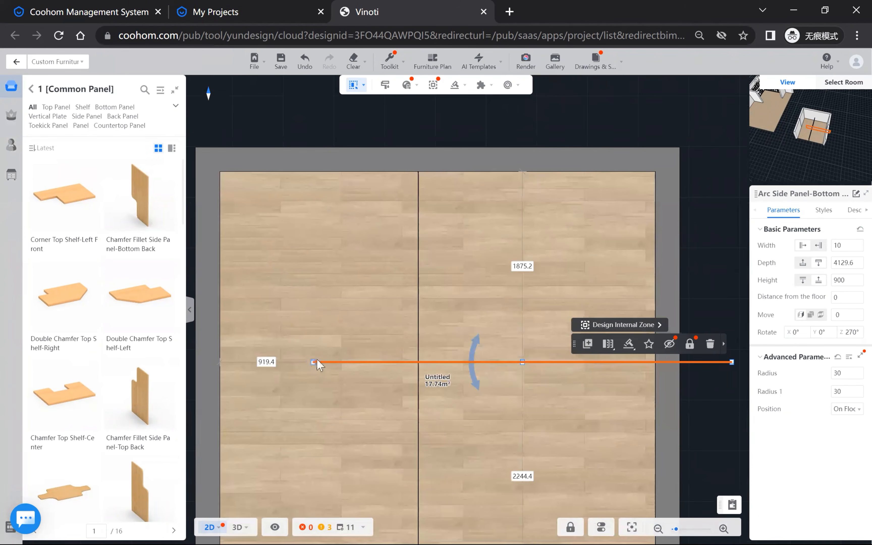
pyautogui.click(270, 361)
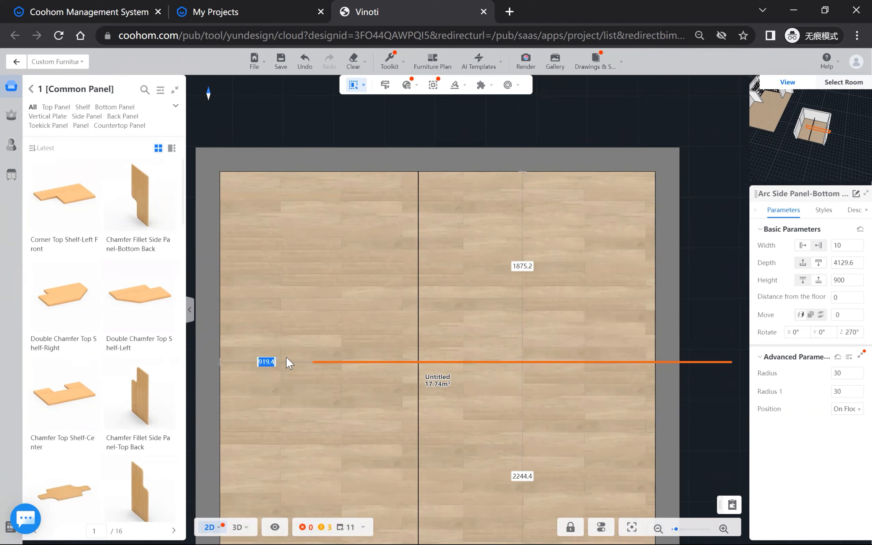
pyautogui.press('Return')
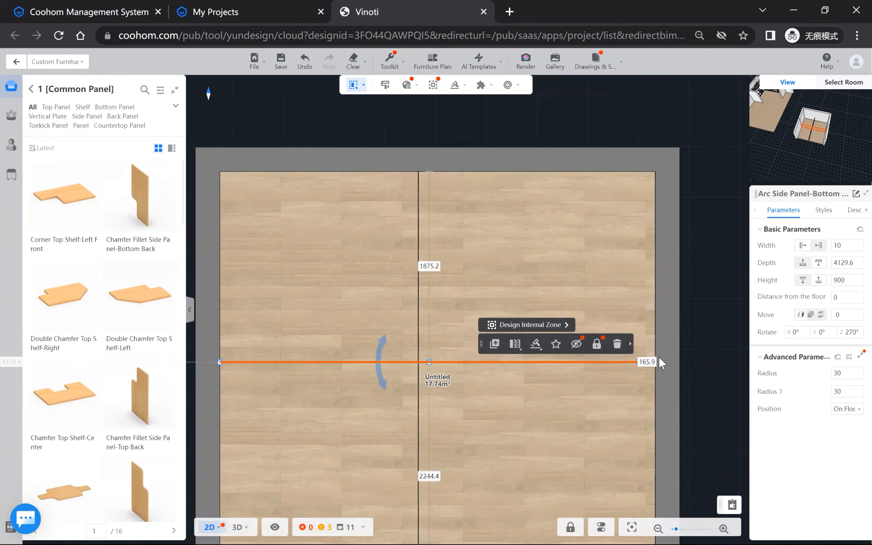
# Extend the rotated panel's east end to the room's east wall, for a depth of about 4295.5 mm.
pyautogui.scroll(5, 656, 364)
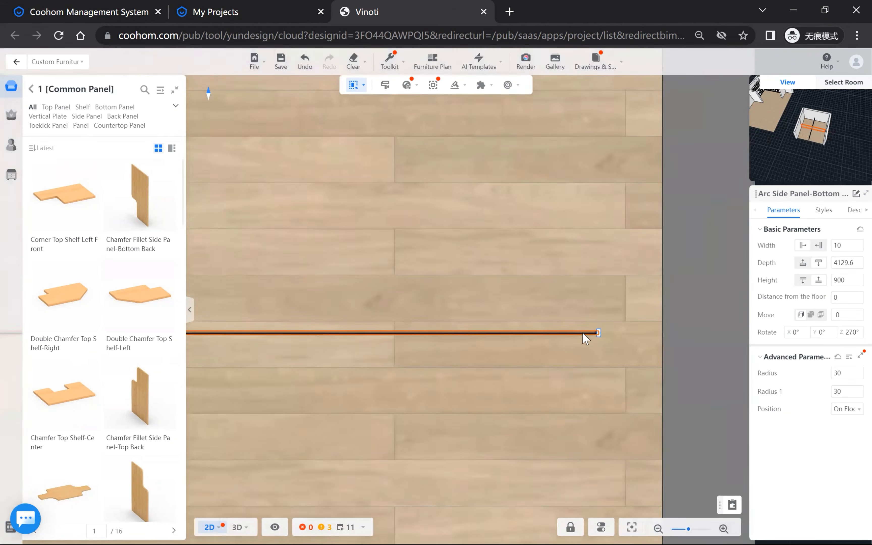
pyautogui.scroll(3, 583, 333)
pyautogui.moveTo(605, 324); pyautogui.dragTo(715, 323)
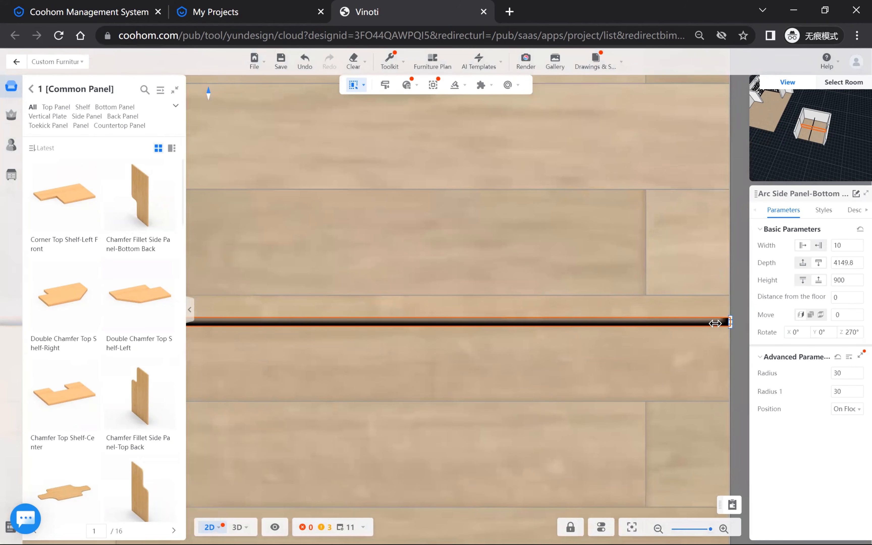
pyautogui.scroll(-10, 638, 377)
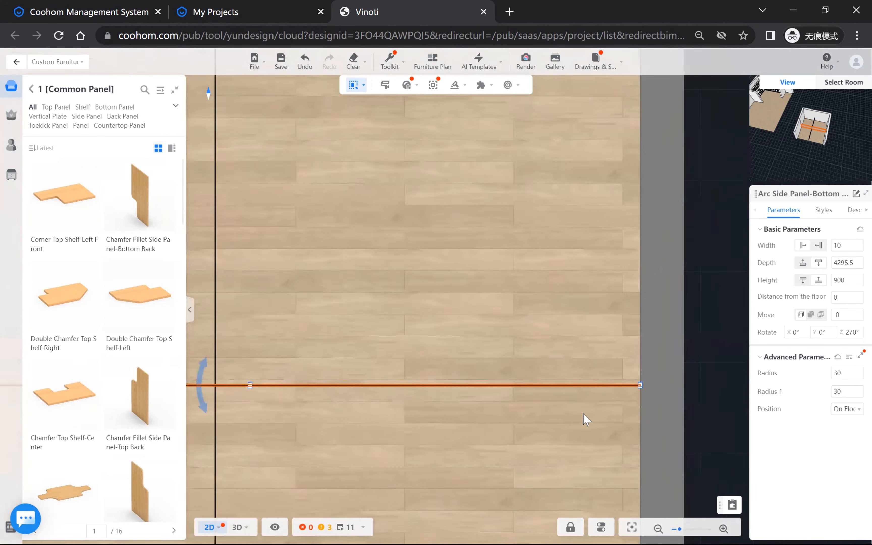
# Switch to the 3D top view and examine the two crossing glass panels and the divided room from several sides.
pyautogui.moveTo(235, 529)
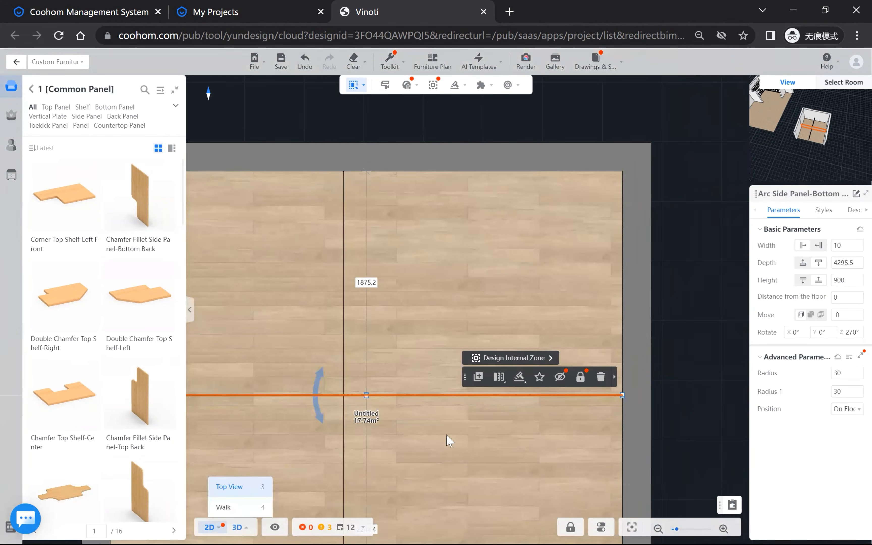
pyautogui.press('3')
pyautogui.moveTo(391, 365); pyautogui.dragTo(459, 449)
pyautogui.scroll(5, 511, 370)
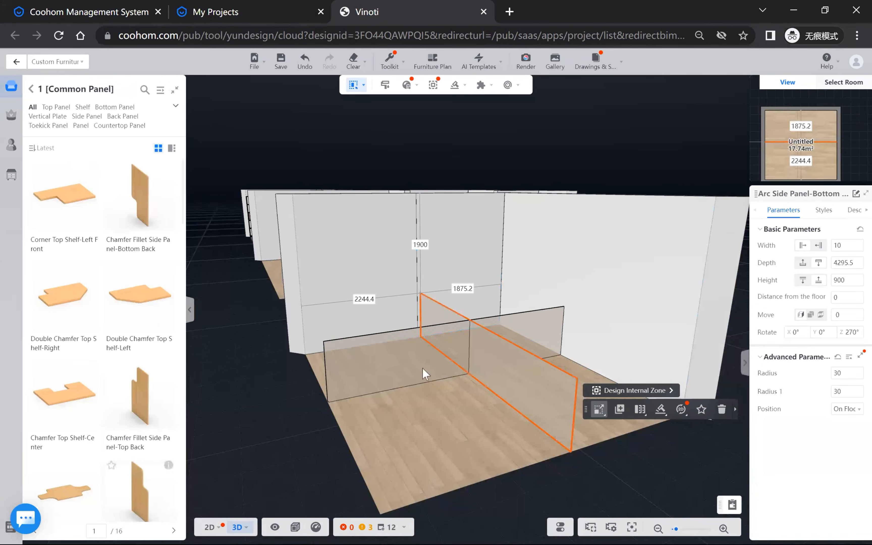
pyautogui.scroll(-3, 484, 409)
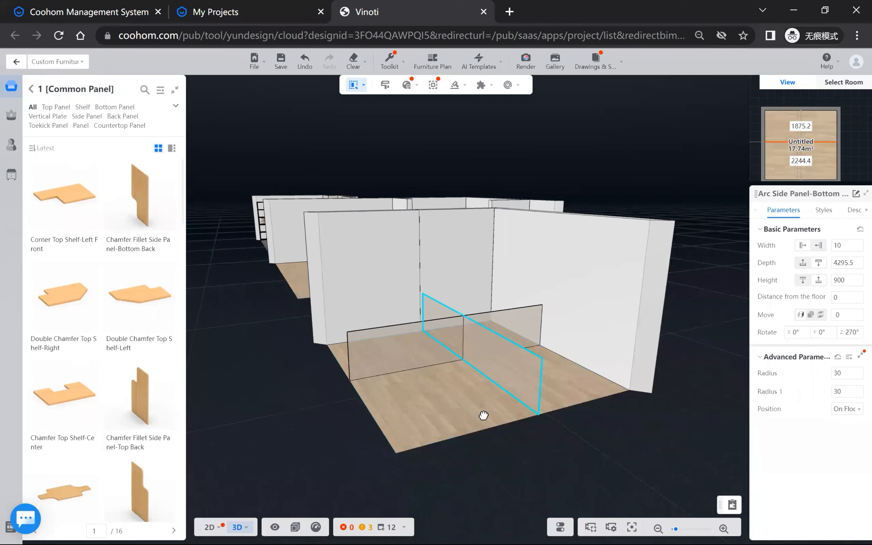
pyautogui.moveTo(484, 415); pyautogui.dragTo(521, 481)
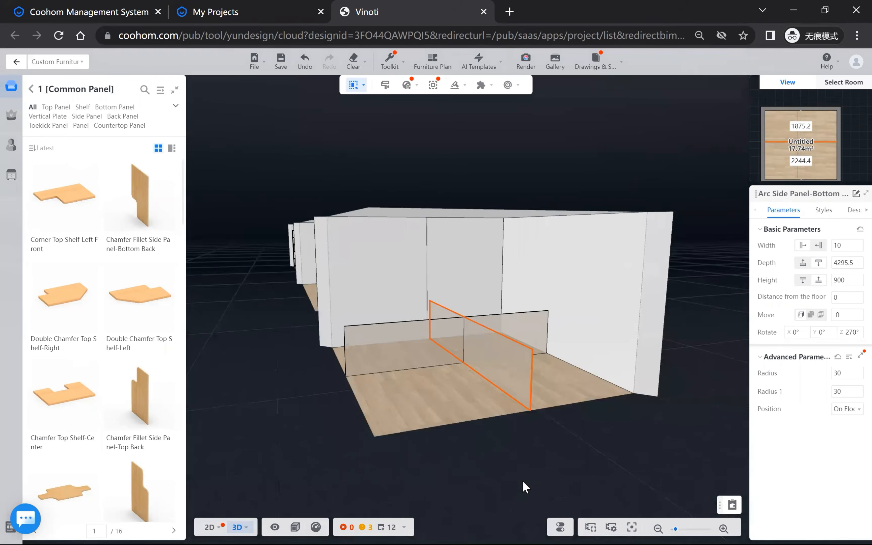
pyautogui.scroll(5, 521, 483)
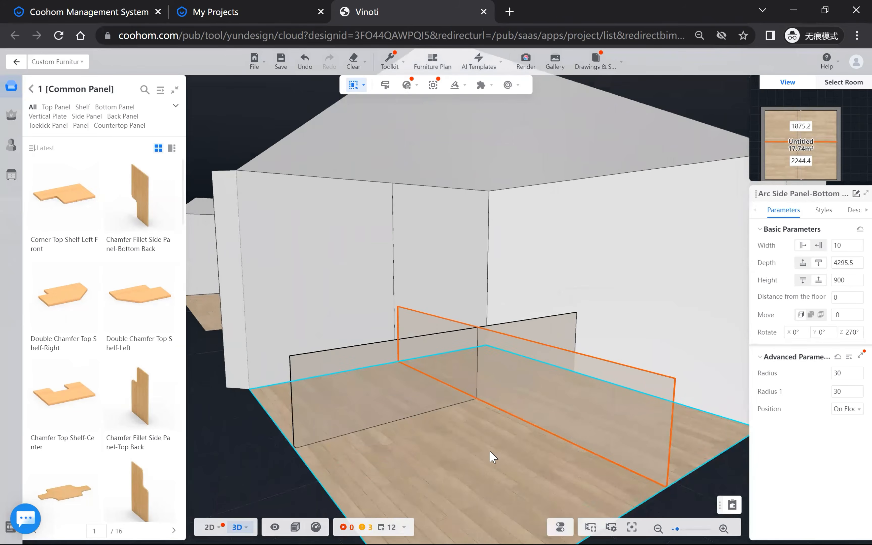
pyautogui.click(469, 454)
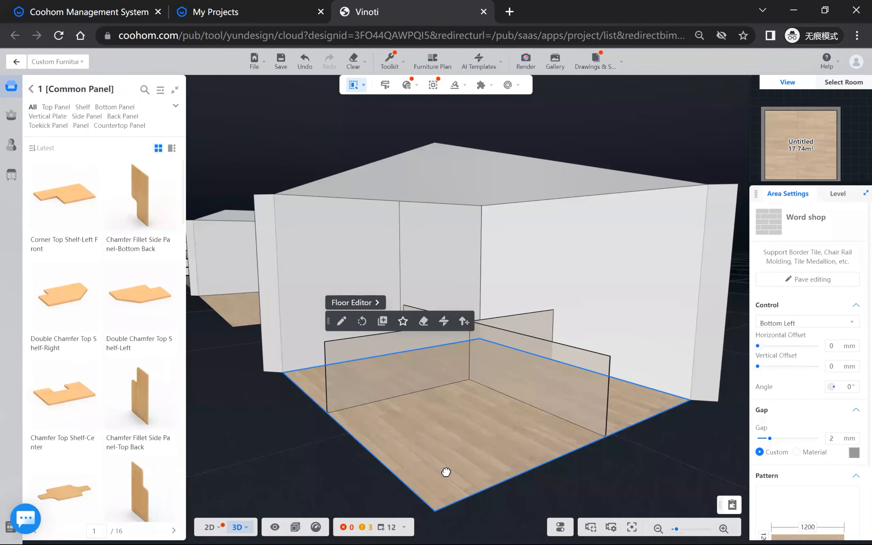
pyautogui.moveTo(446, 471); pyautogui.dragTo(485, 465)
pyautogui.scroll(-5, 485, 465)
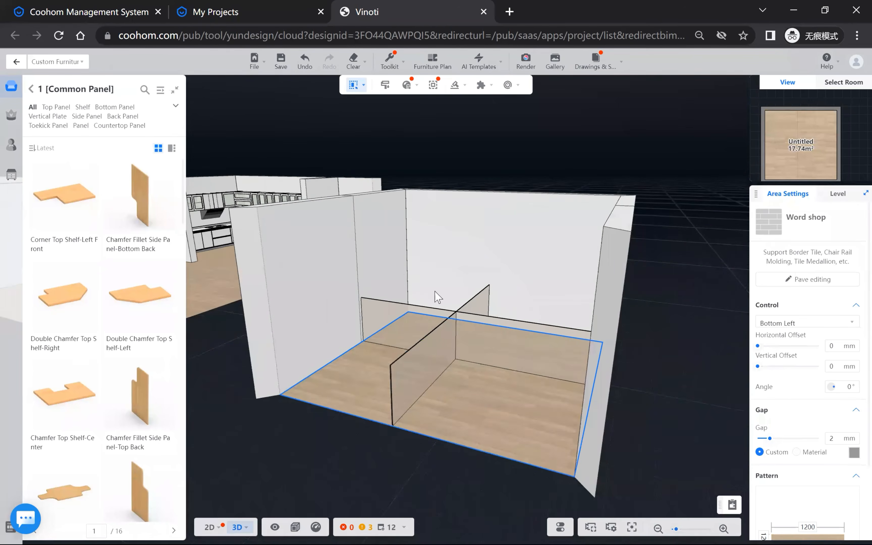
pyautogui.scroll(-1, 463, 434)
pyautogui.moveTo(462, 434); pyautogui.dragTo(380, 446)
pyautogui.press('Right')
pyautogui.press('Right')
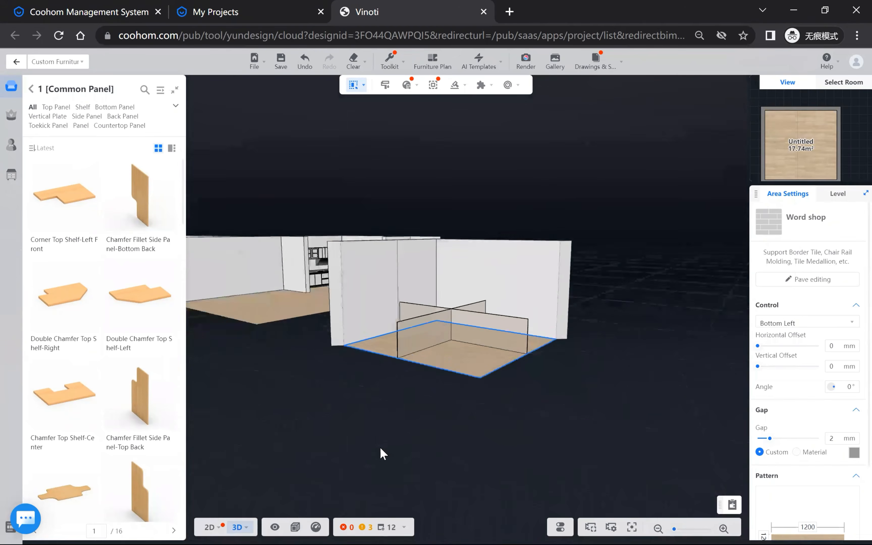
pyautogui.press('Up')
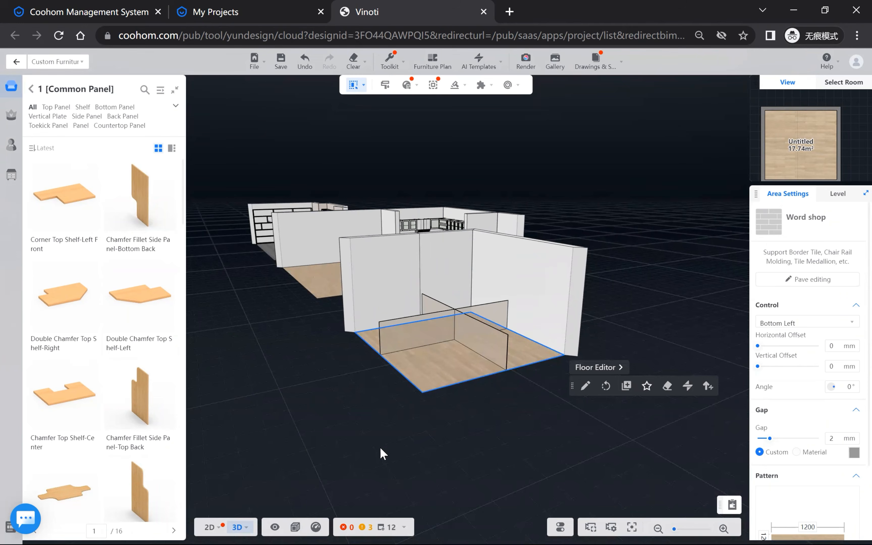
pyautogui.scroll(5, 473, 388)
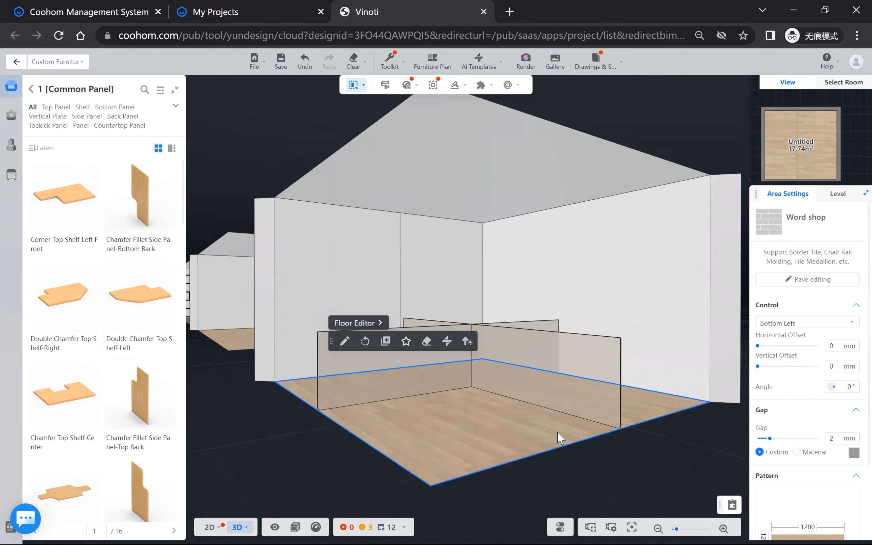
pyautogui.scroll(-5, 557, 431)
pyautogui.moveTo(536, 456); pyautogui.dragTo(439, 356)
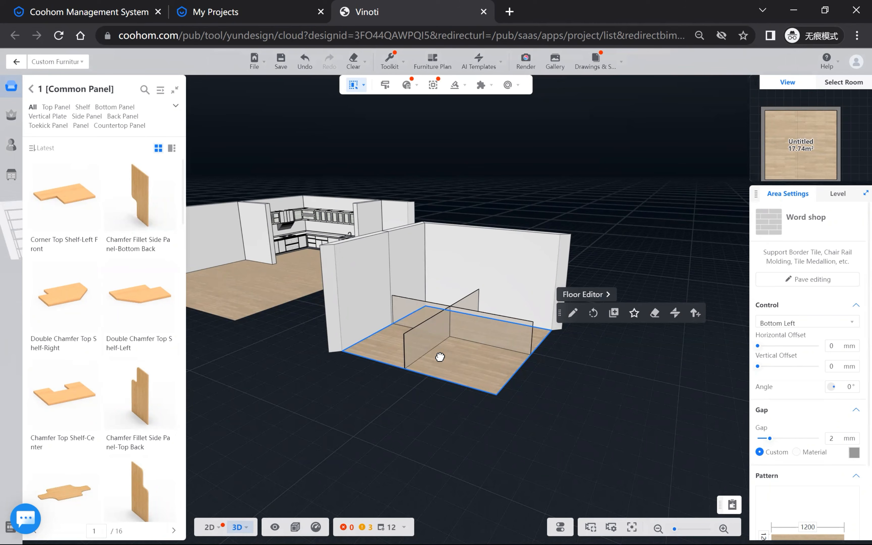
# Select the north–south glass panel in the 3D view and bring up the available 2D views.
pyautogui.click(428, 338)
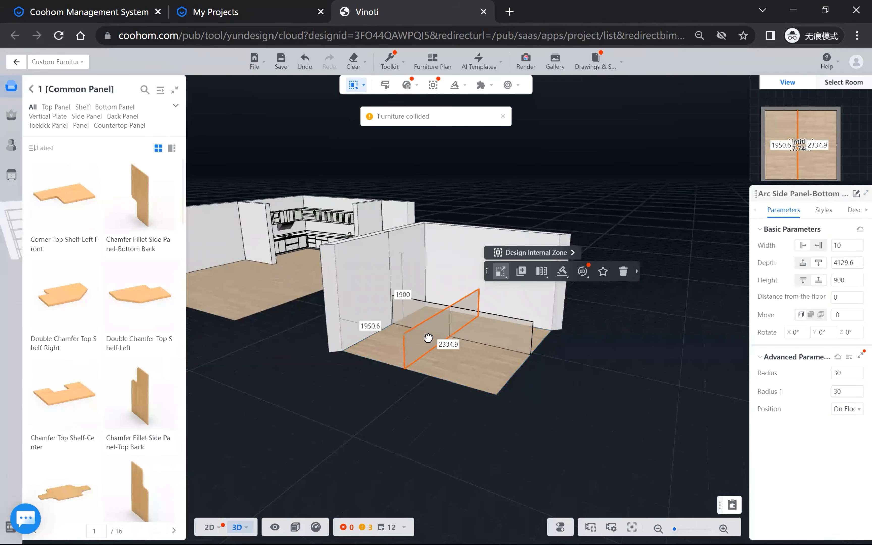
pyautogui.click(206, 527)
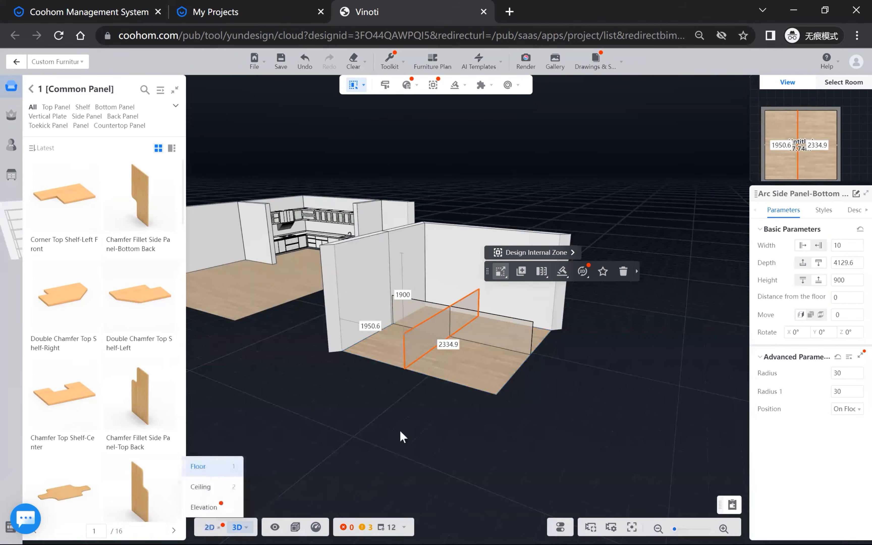